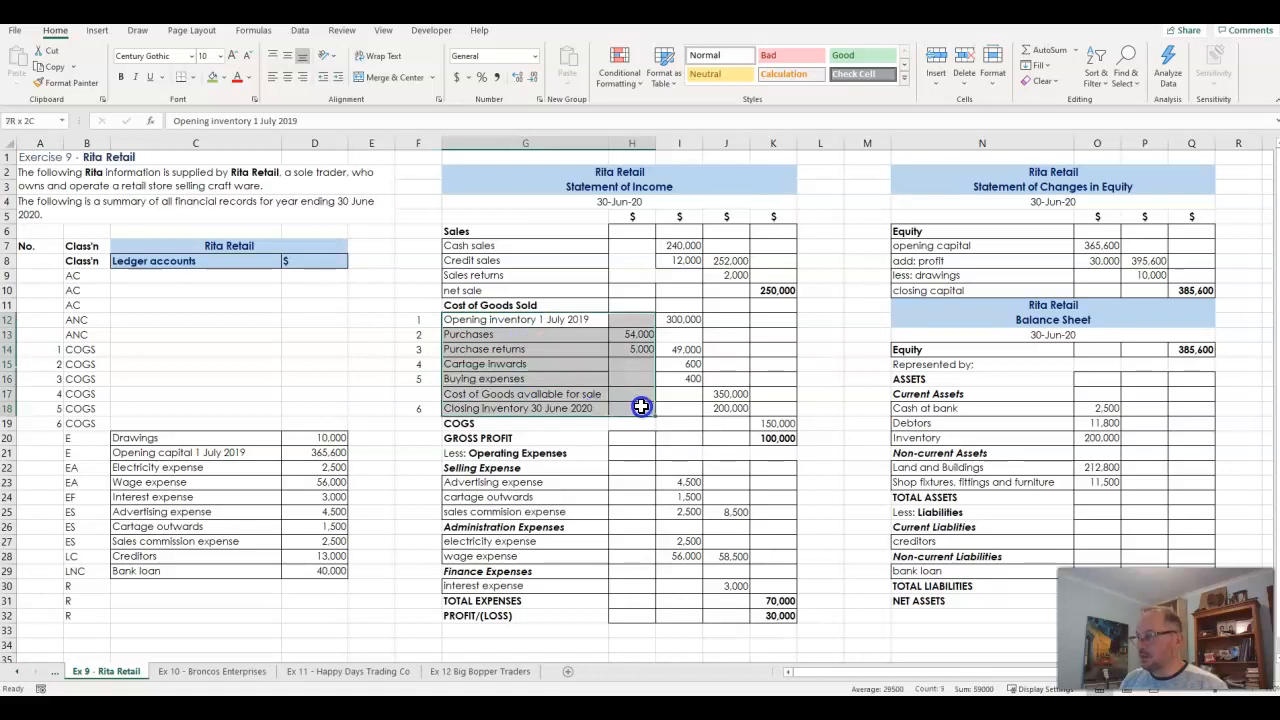
- Clear the selling, administration and finance expense amounts in I23:J30 of the Statement of Income
drag(634, 323, 722, 408)
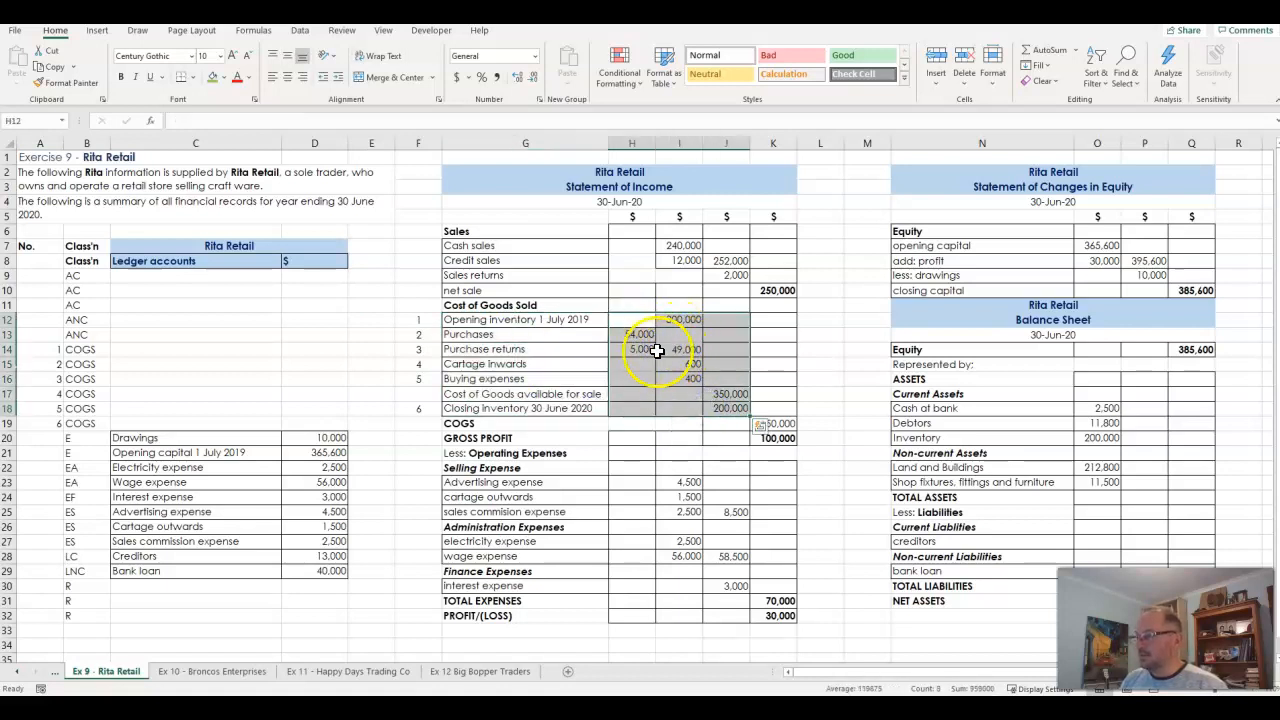
click(784, 440)
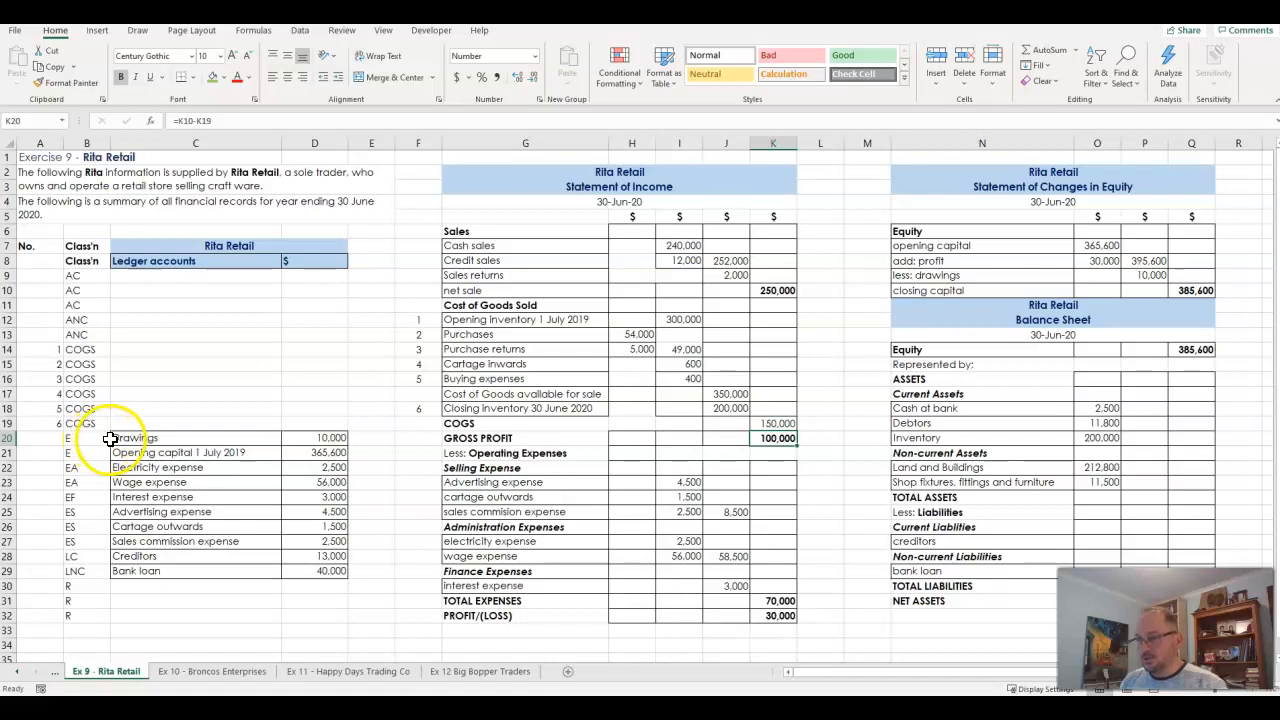
drag(95, 438, 88, 568)
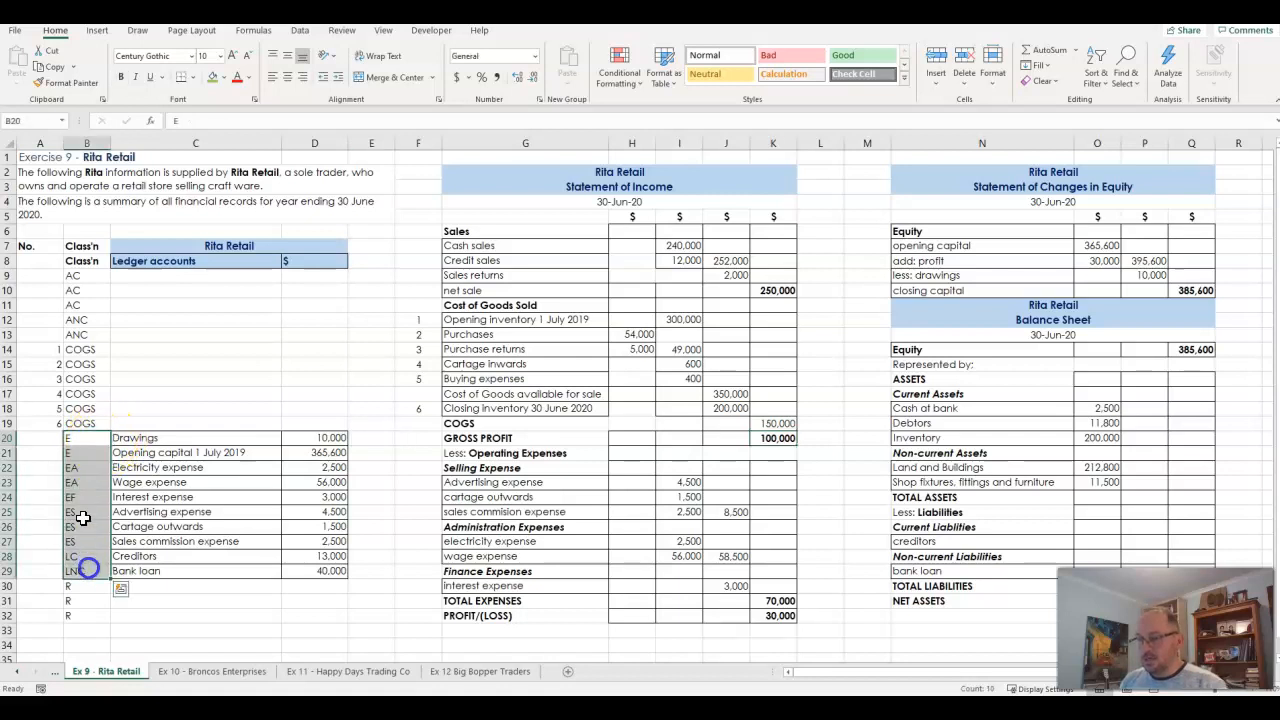
drag(114, 440, 313, 570)
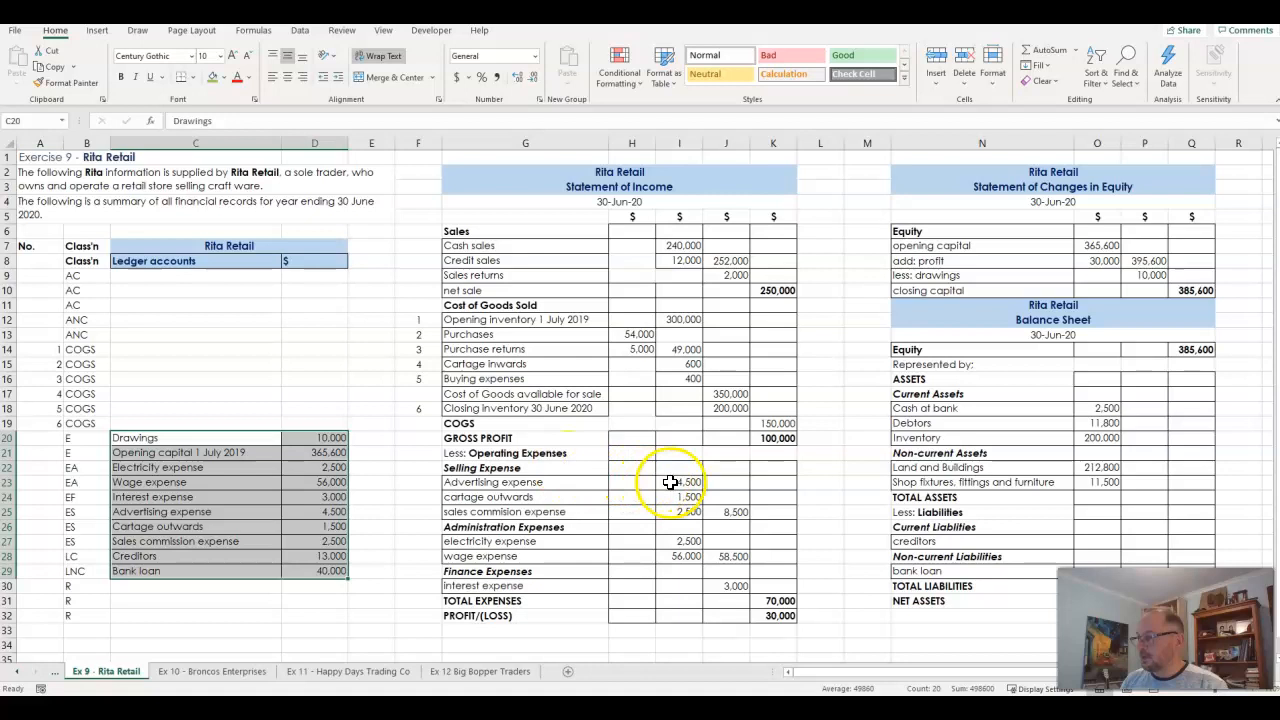
drag(670, 482, 722, 580)
key(Delete)
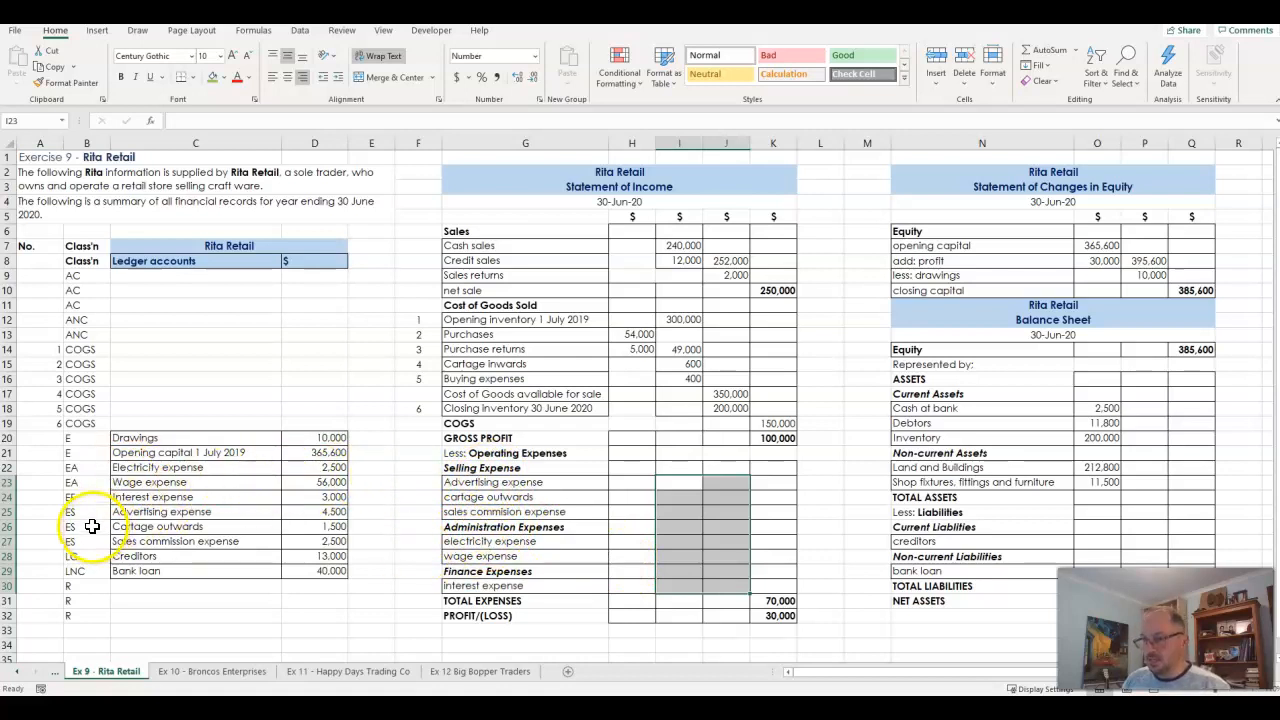
- Move the three ES ledger accounts from C25:D27 under Selling Expense at G23, and place their amounts in I23:I25
drag(75, 511, 73, 541)
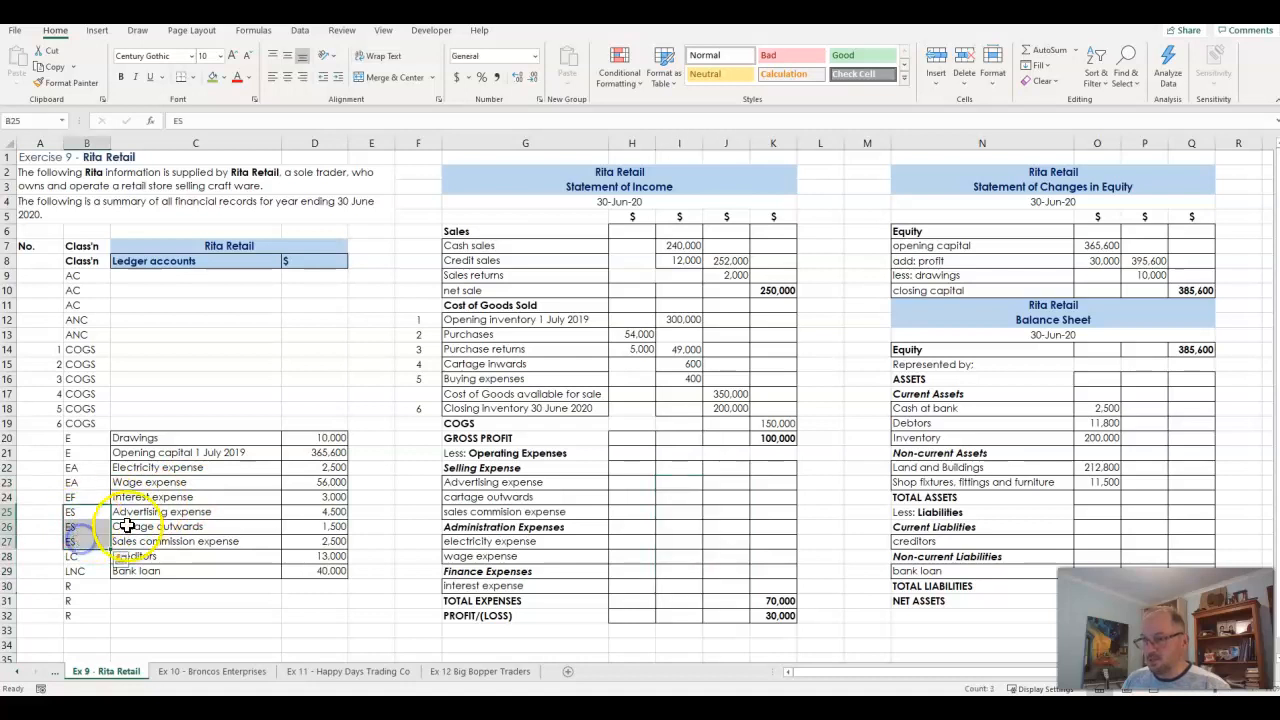
drag(130, 511, 298, 541)
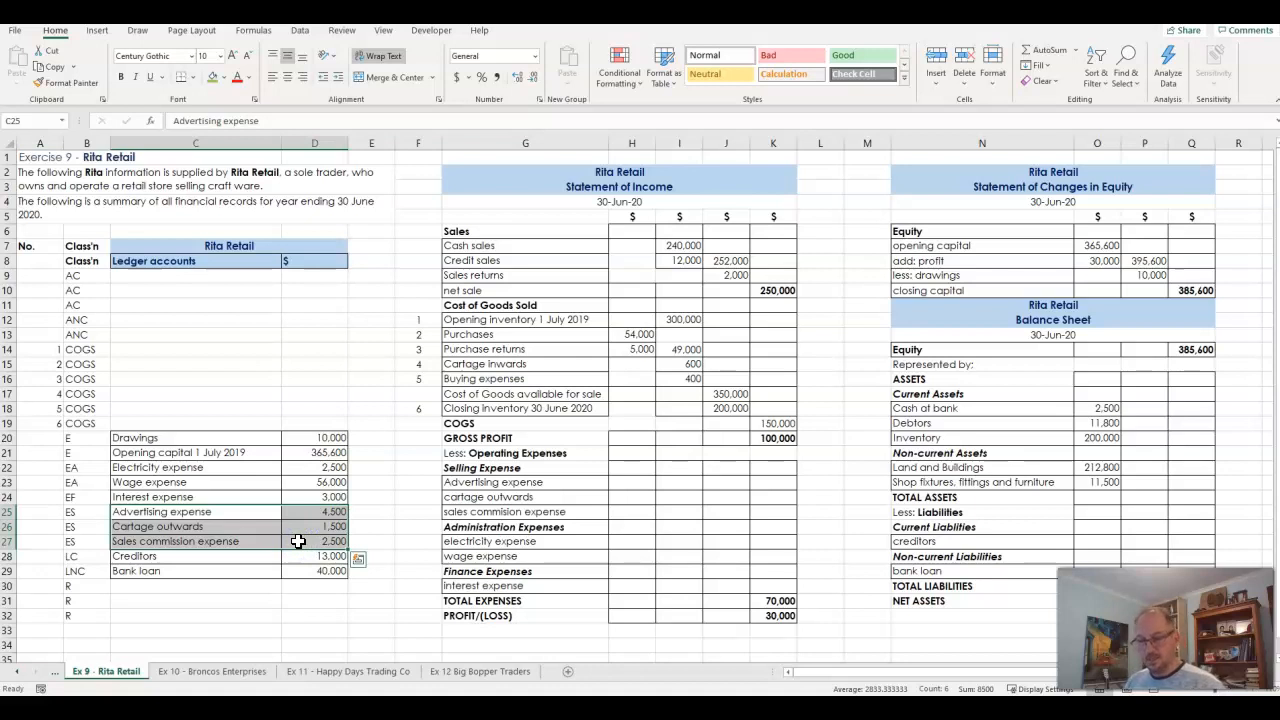
key(ctrl+c)
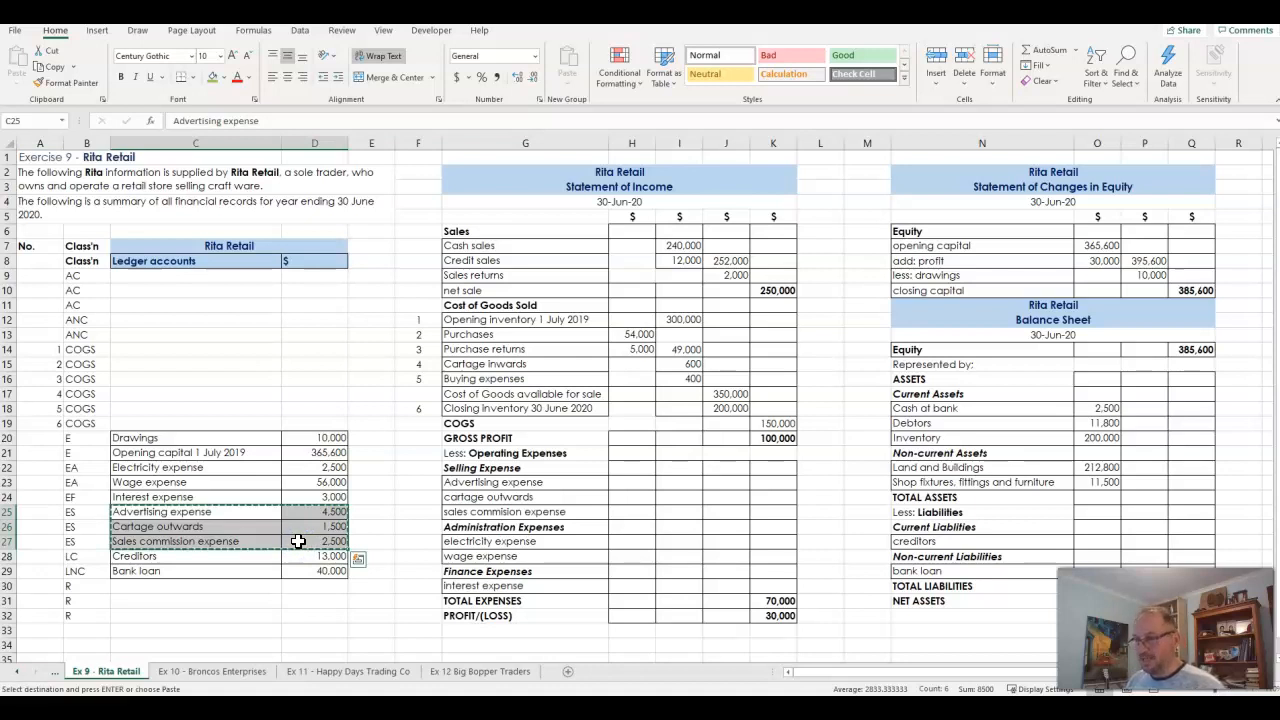
click(510, 482)
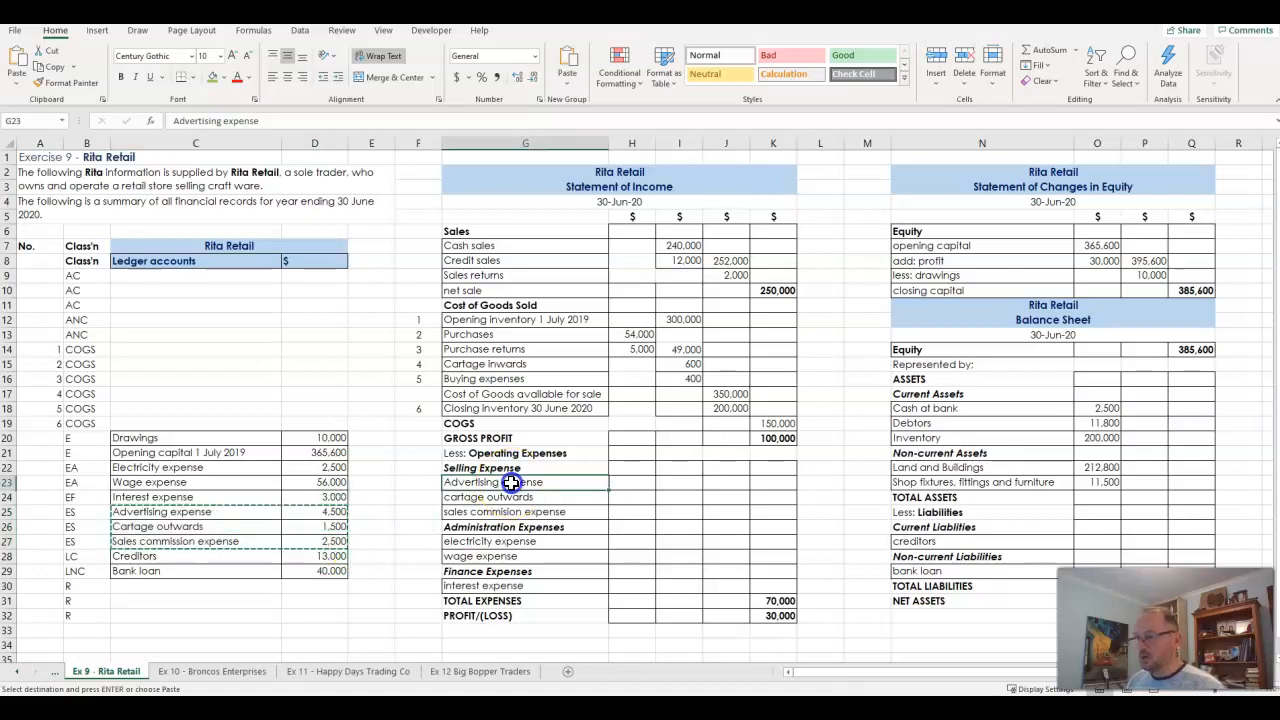
key(ctrl+v)
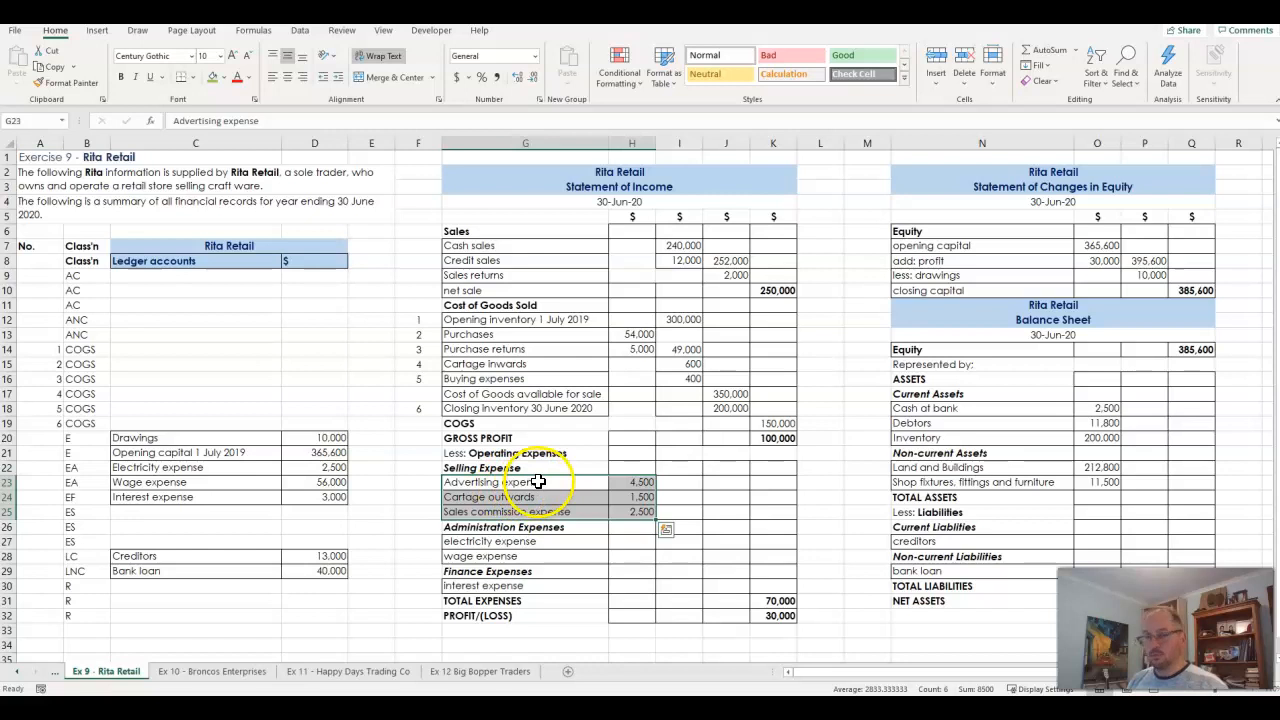
drag(540, 483, 543, 511)
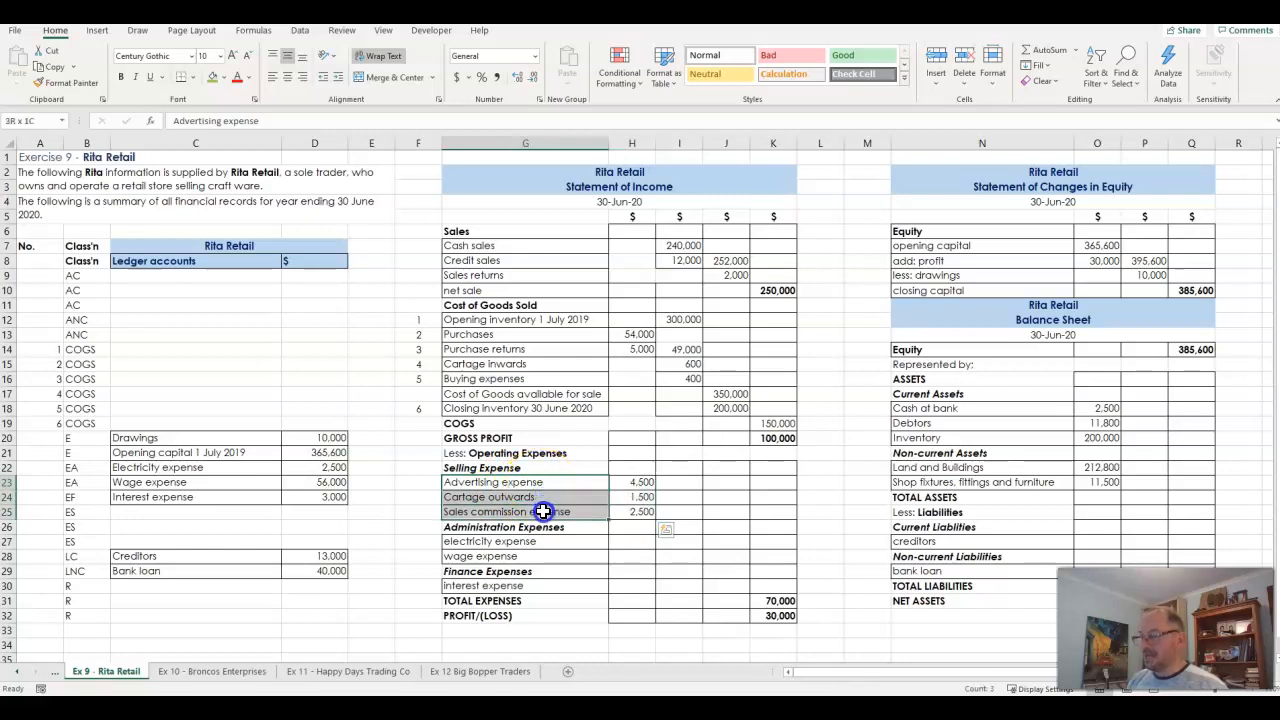
drag(634, 482, 668, 505)
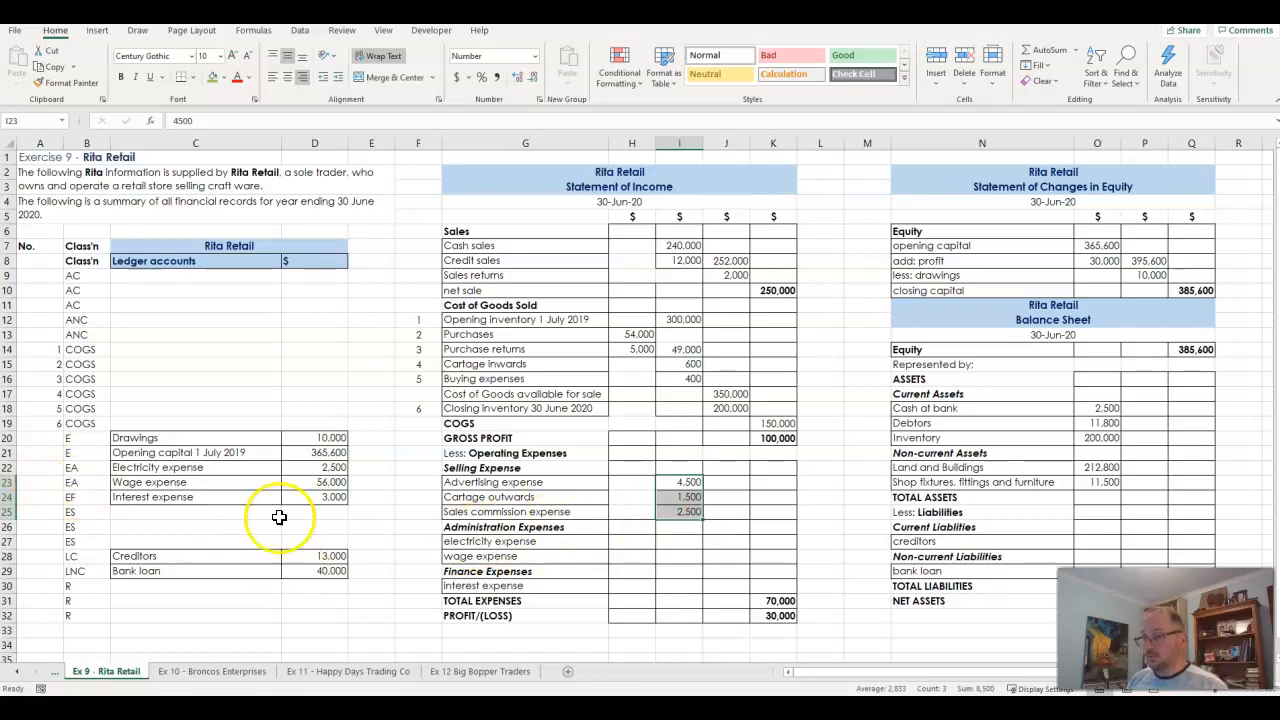
- Move the electricity and wage expense accounts from C22:D23 under Administration Expenses at G27, and place their amounts in I27:I28
drag(70, 468, 293, 482)
click(224, 468)
key(ctrl+c)
click(563, 542)
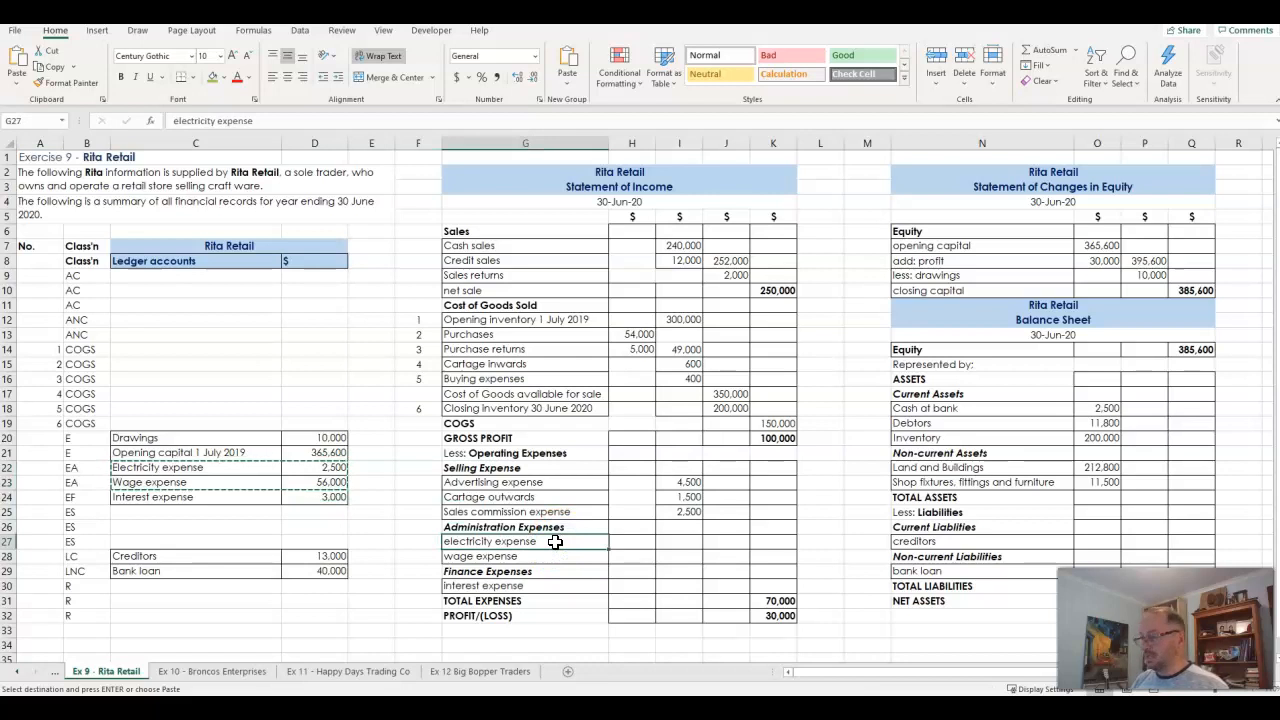
key(ctrl+v)
drag(636, 541, 679, 548)
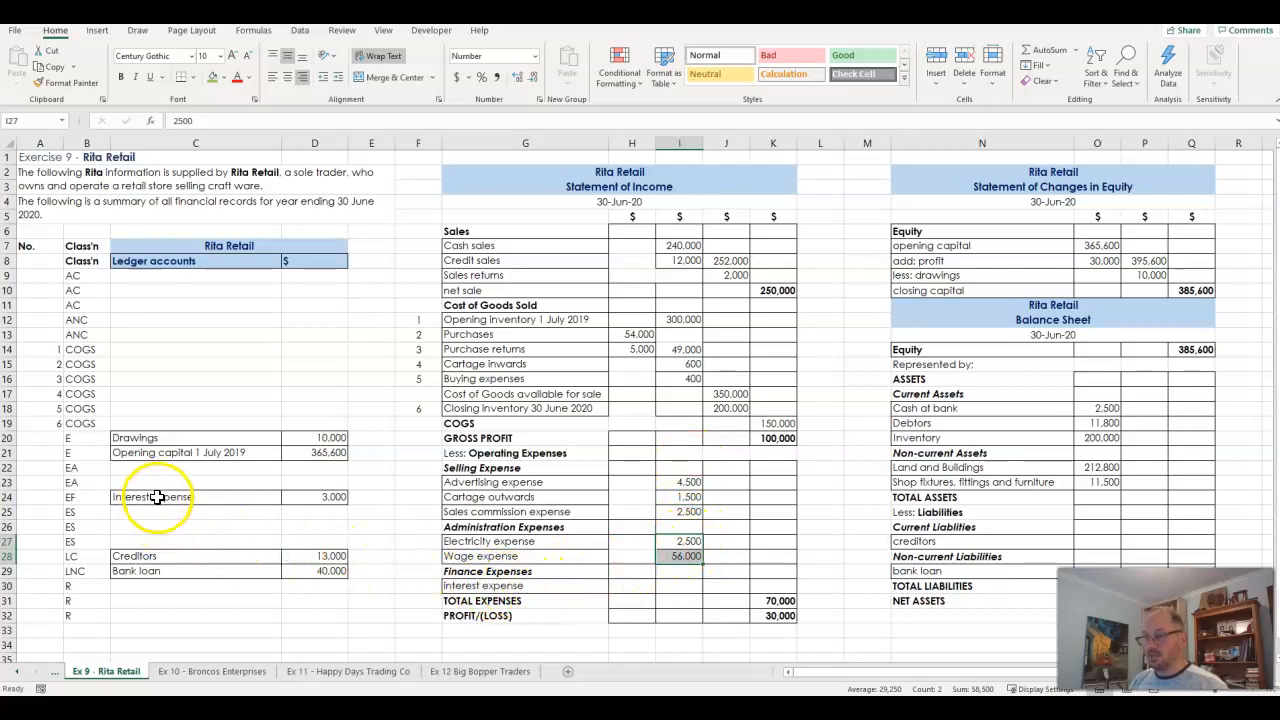
- Move the interest expense account from C24:D24 under Finance Expenses at G30, and place its amount in I30
click(155, 497)
key(shift+Right)
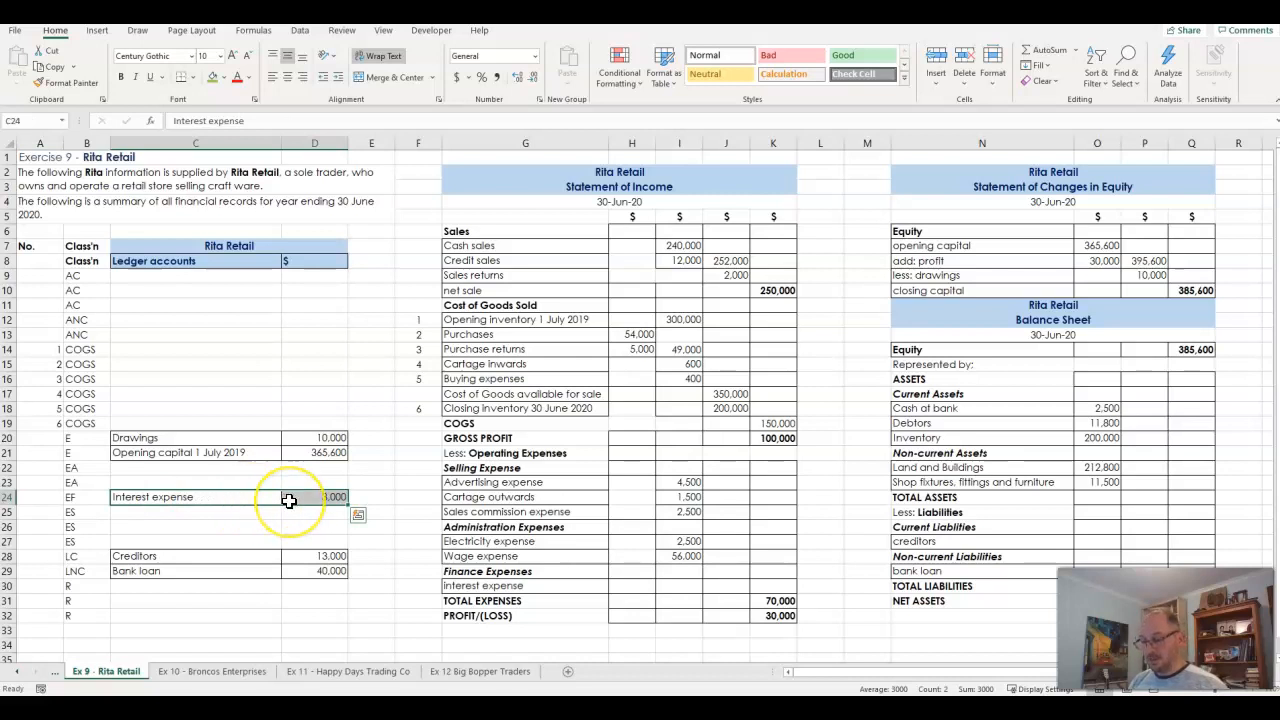
key(ctrl+c)
click(559, 586)
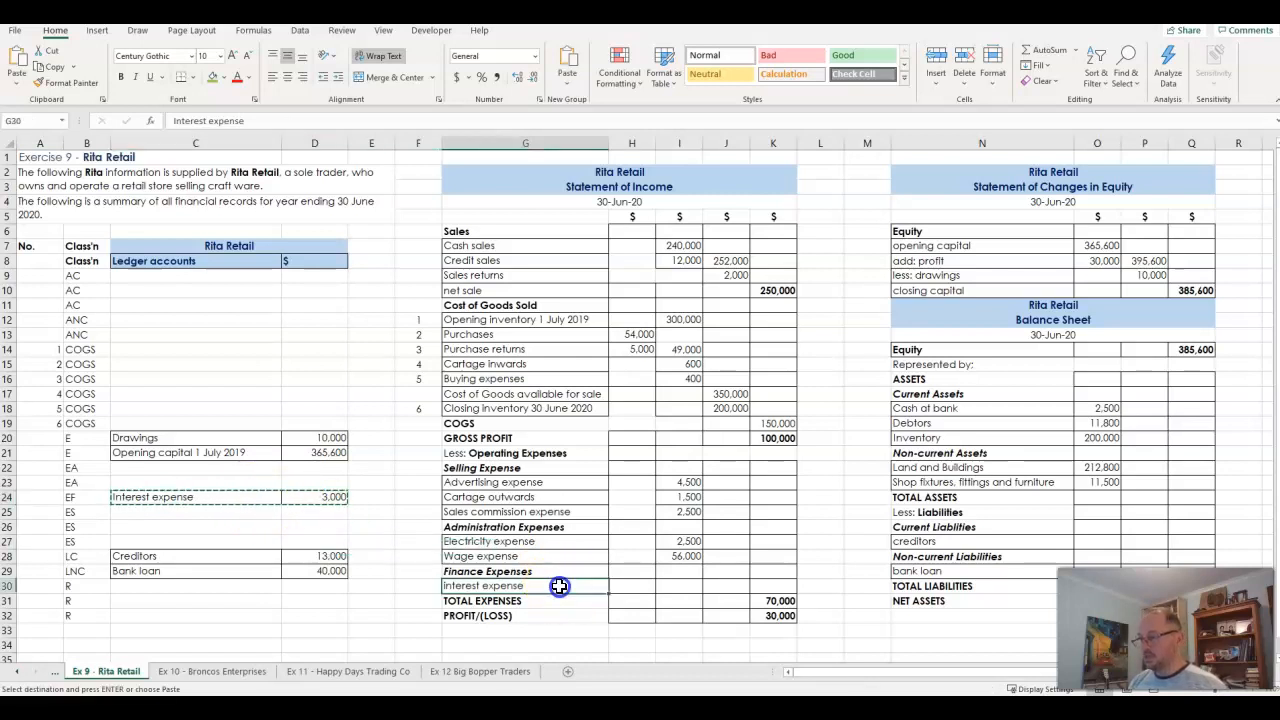
key(ctrl+v)
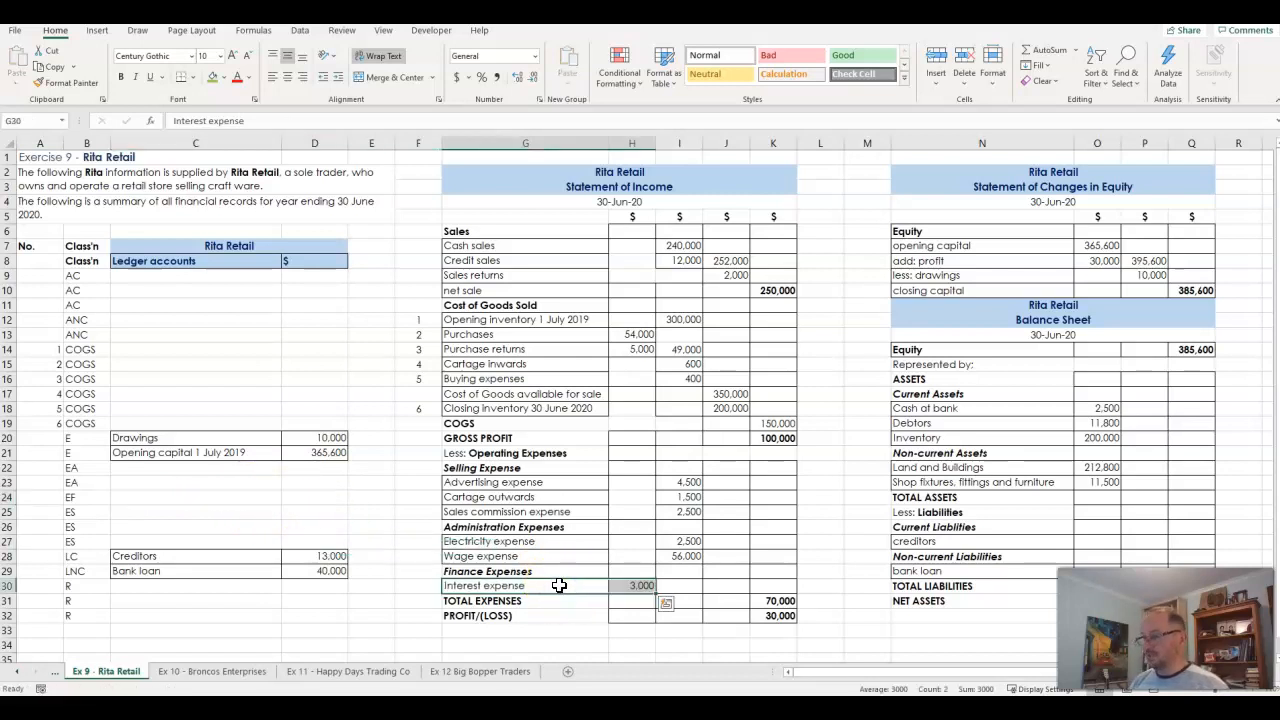
click(638, 586)
drag(641, 583, 737, 583)
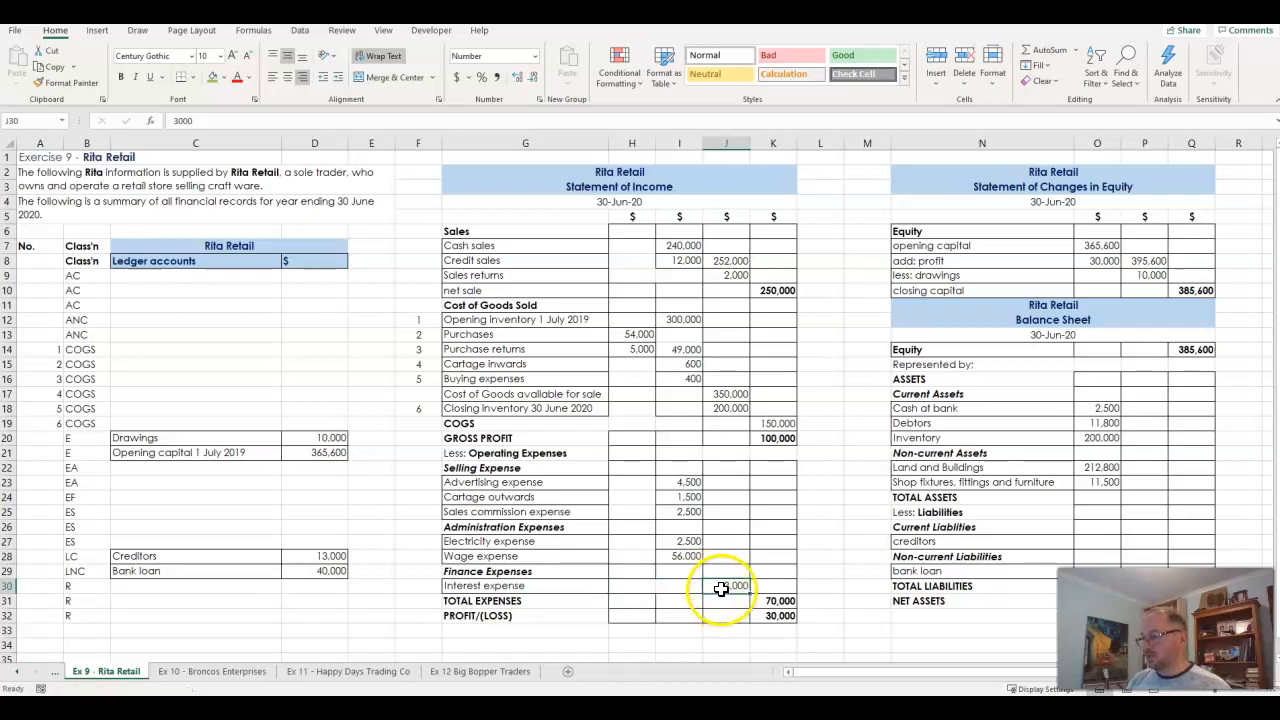
mouse_move(724, 594)
mouse_down()
mouse_move(689, 594)
mouse_move(706, 593)
mouse_up()
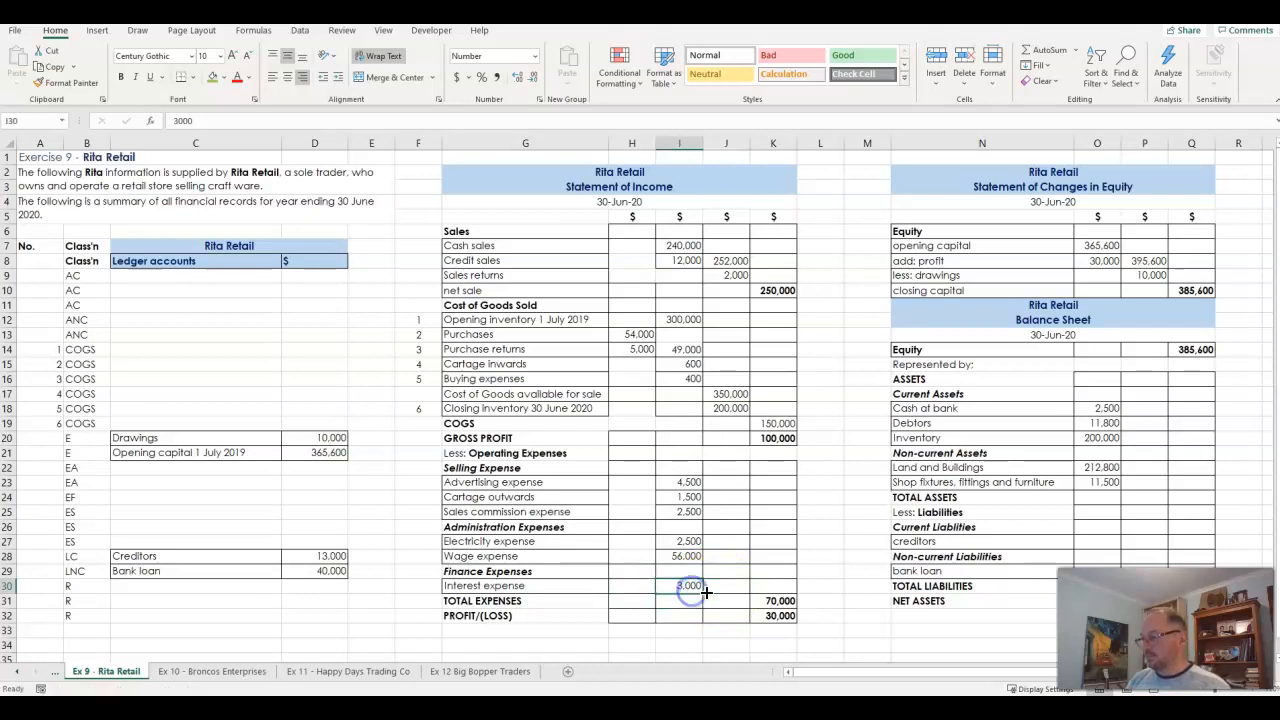
- Total the selling expenses in J25 with the formula =SUM(I23:I25), and check the range it adds
click(717, 507)
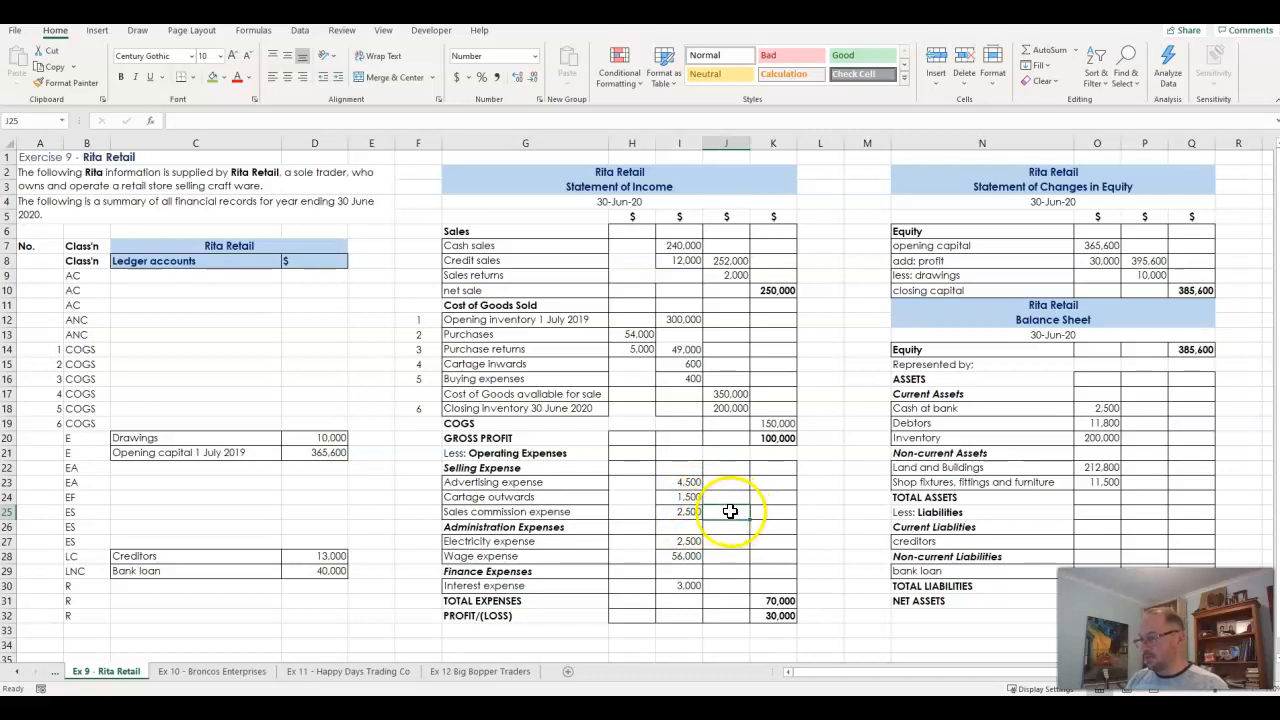
text(=)
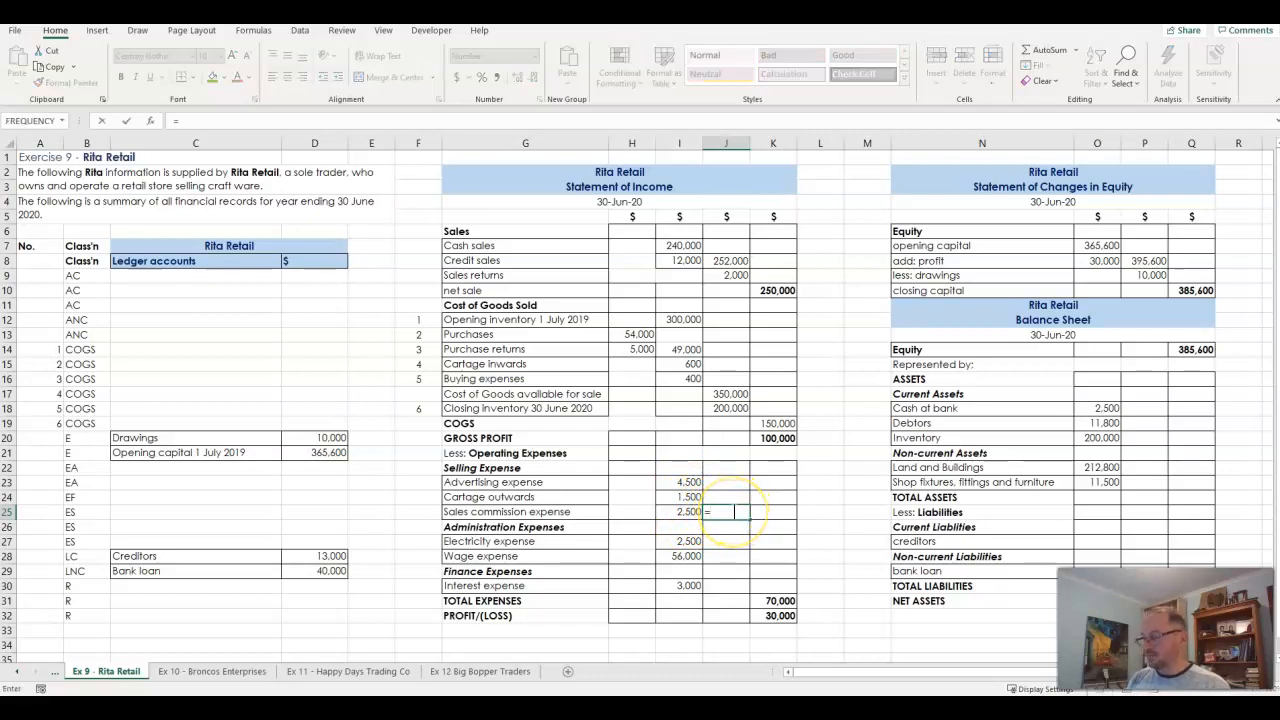
text(sum)
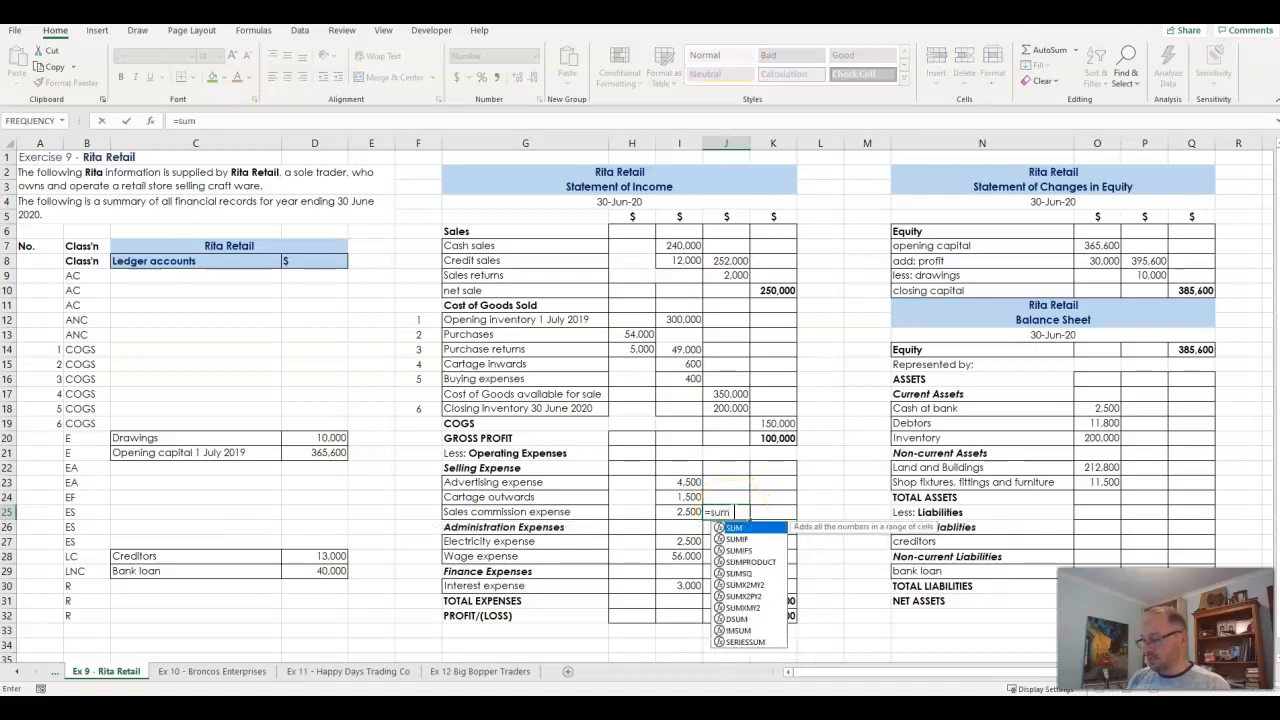
text(()
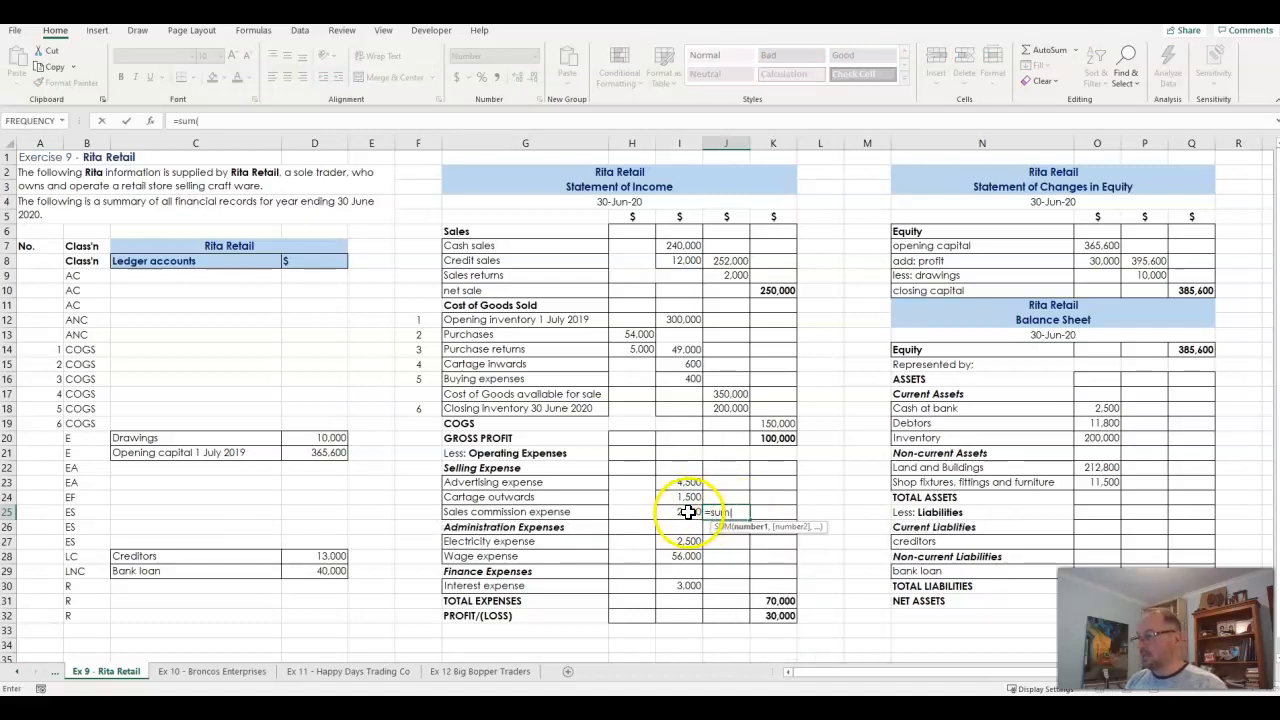
key(Return)
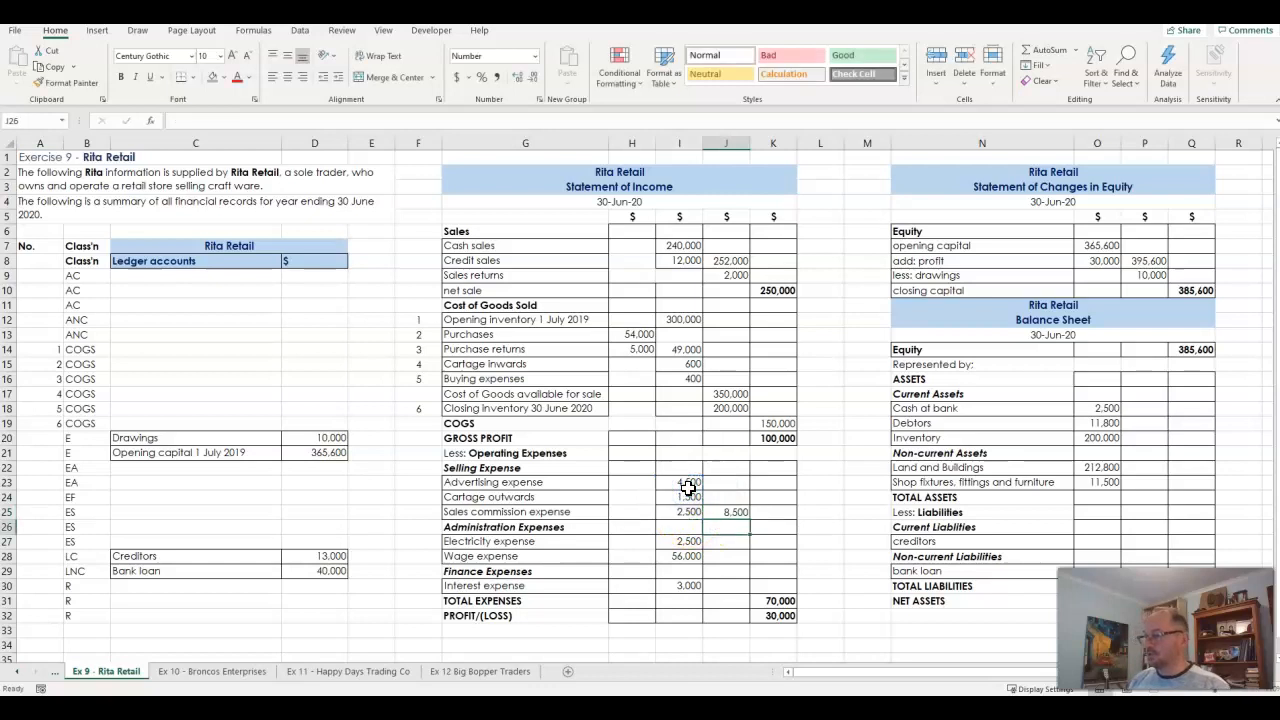
double_click(730, 511)
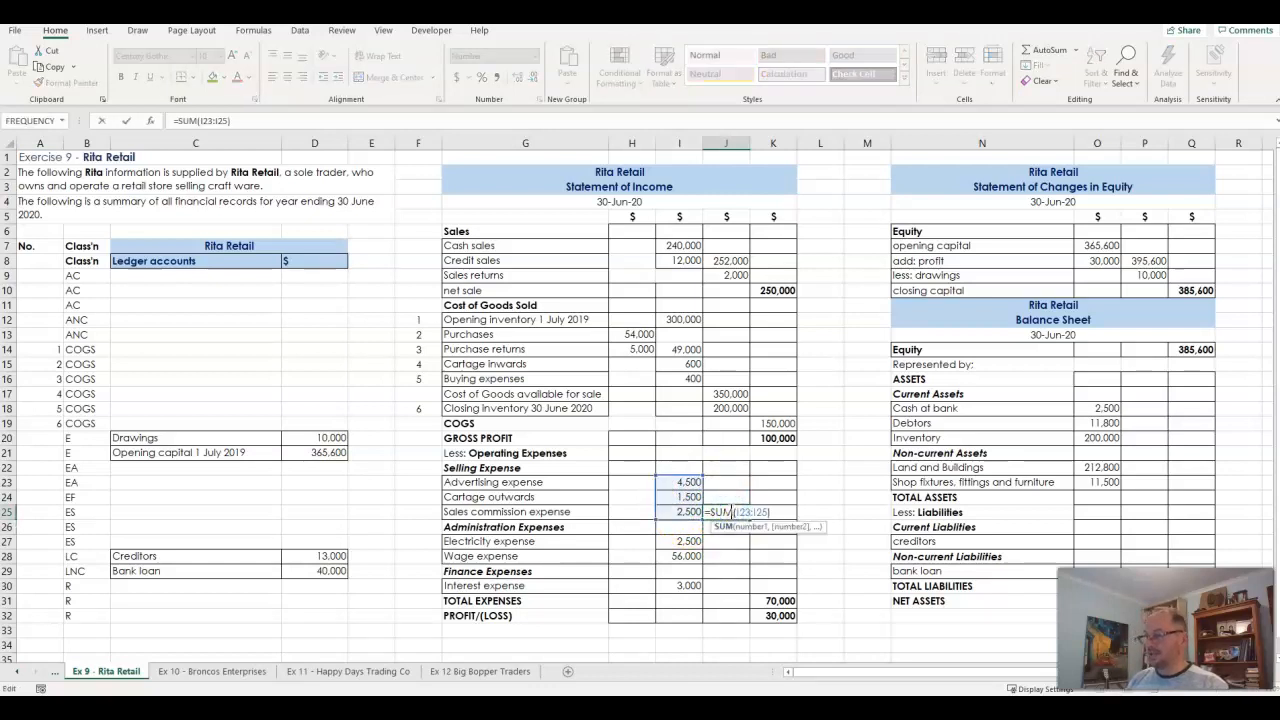
key(Return)
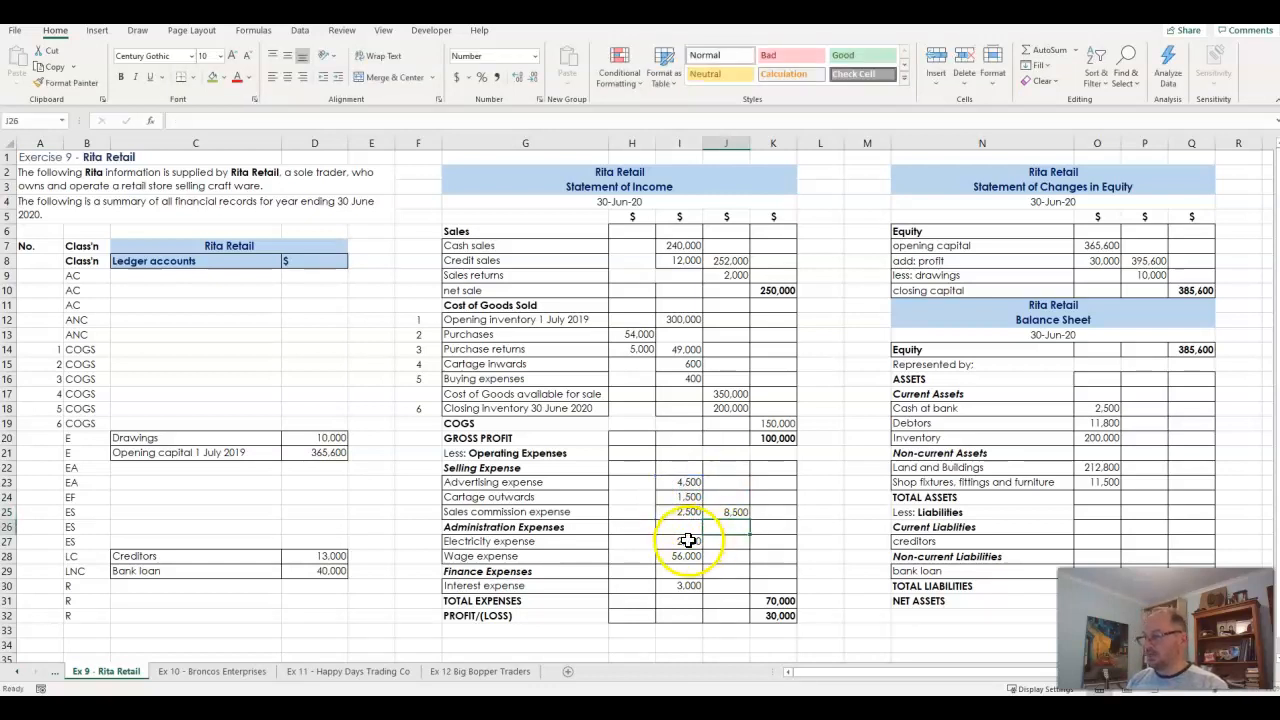
- Copy the selling expense subtotal formula from J25 to J28 to total the administration expenses, and check the cells it adds
drag(686, 556, 700, 540)
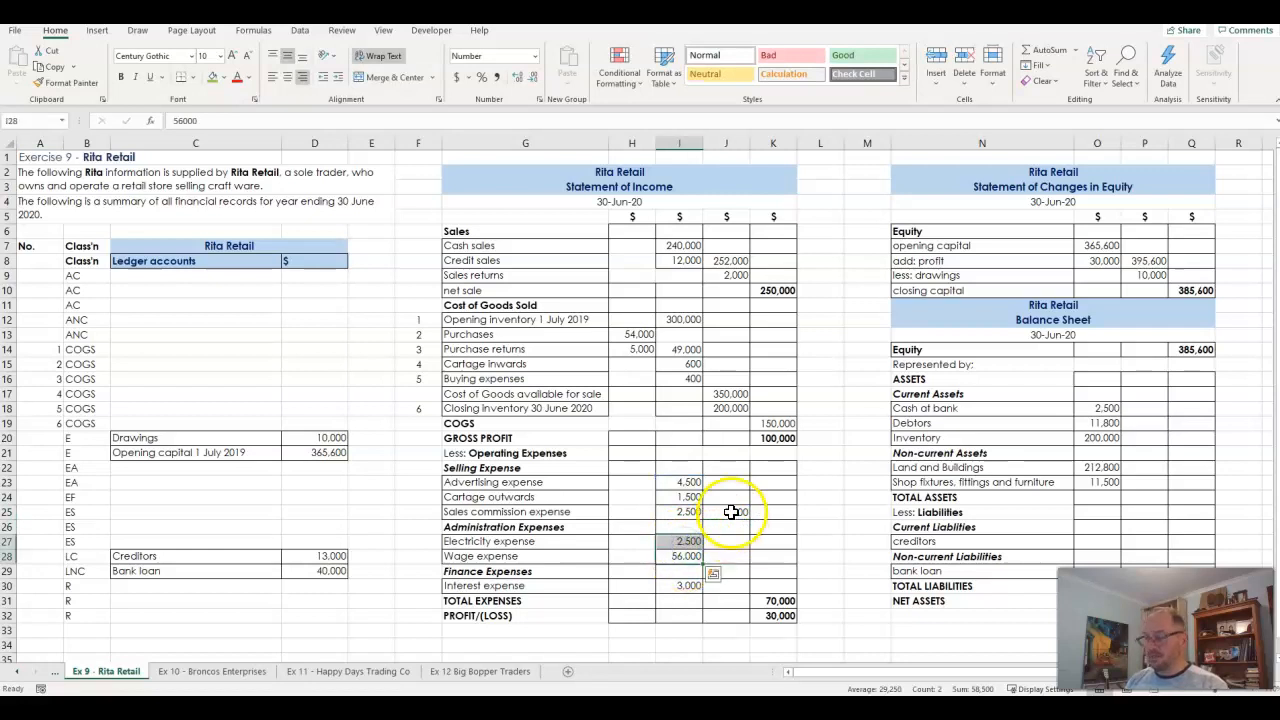
double_click(732, 511)
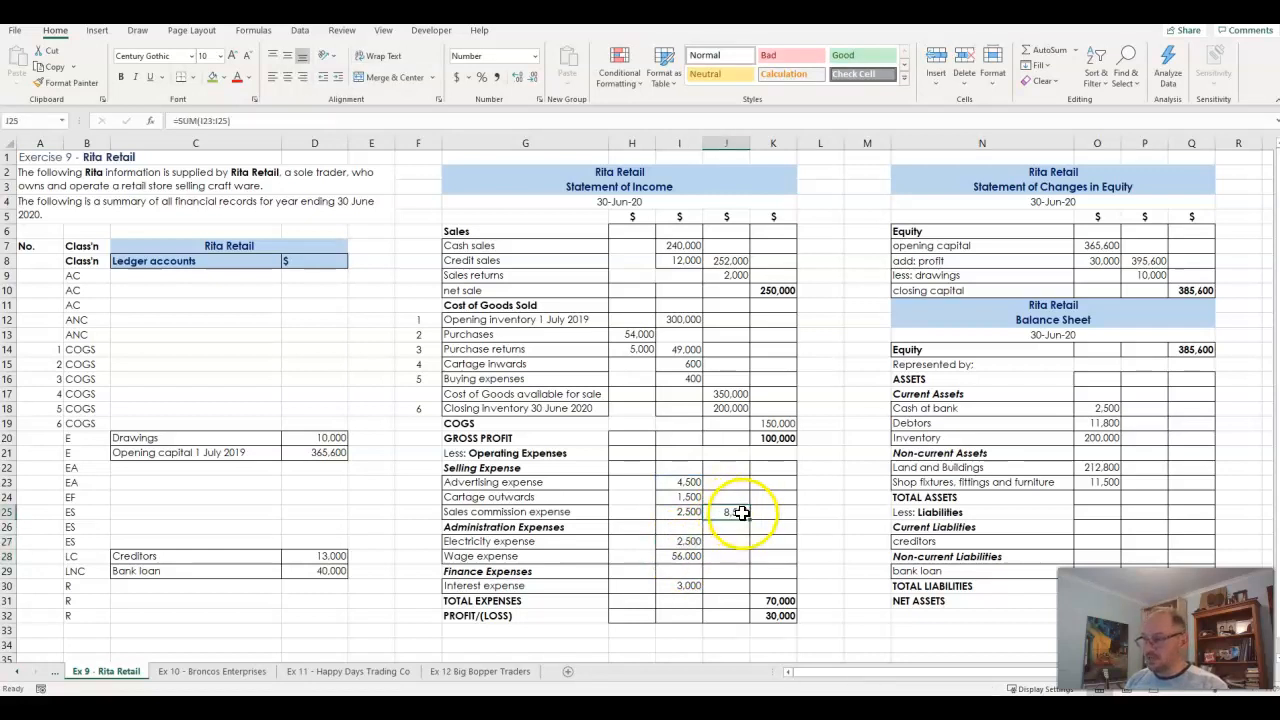
key(Return)
key(Up)
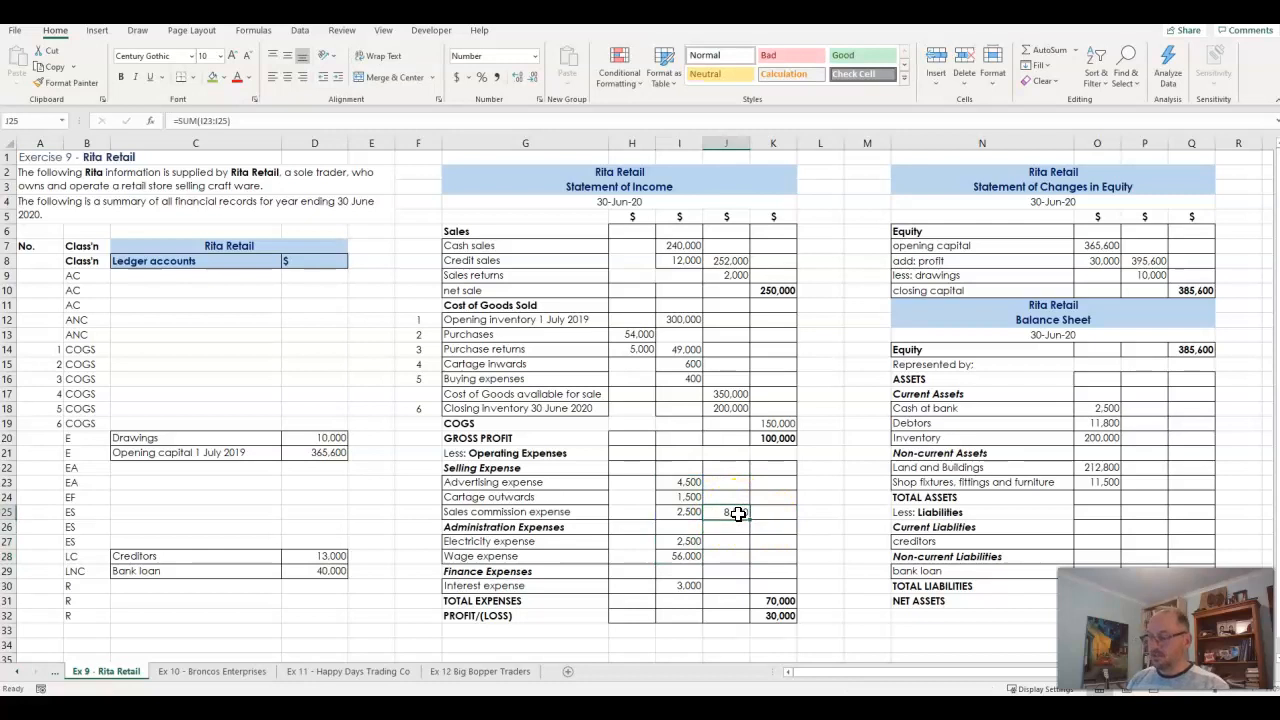
key(ctrl+c)
click(732, 557)
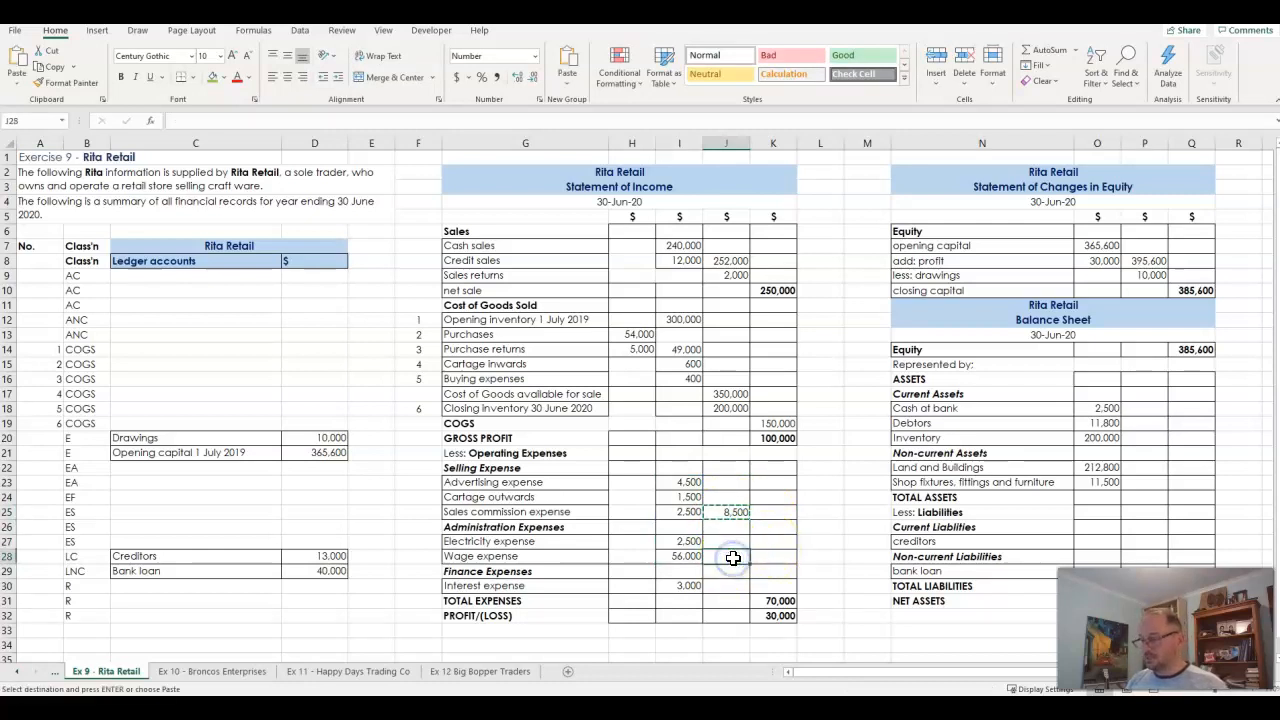
key(Return)
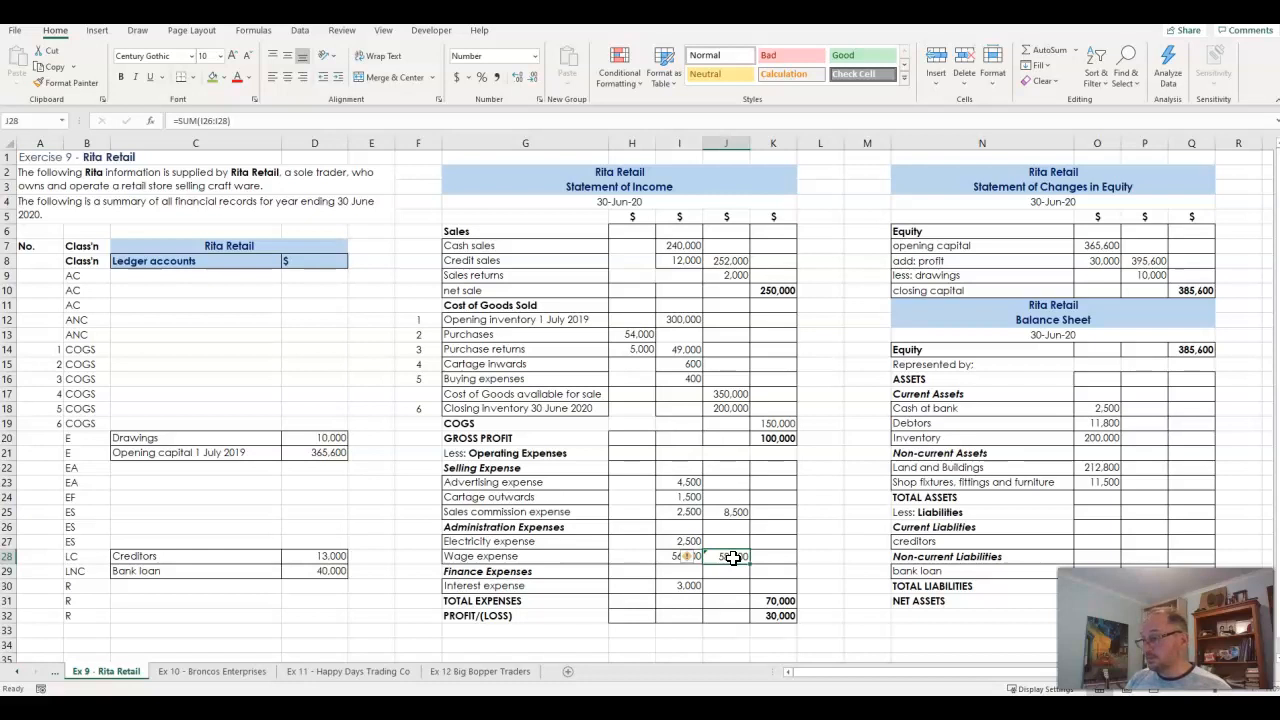
double_click(733, 557)
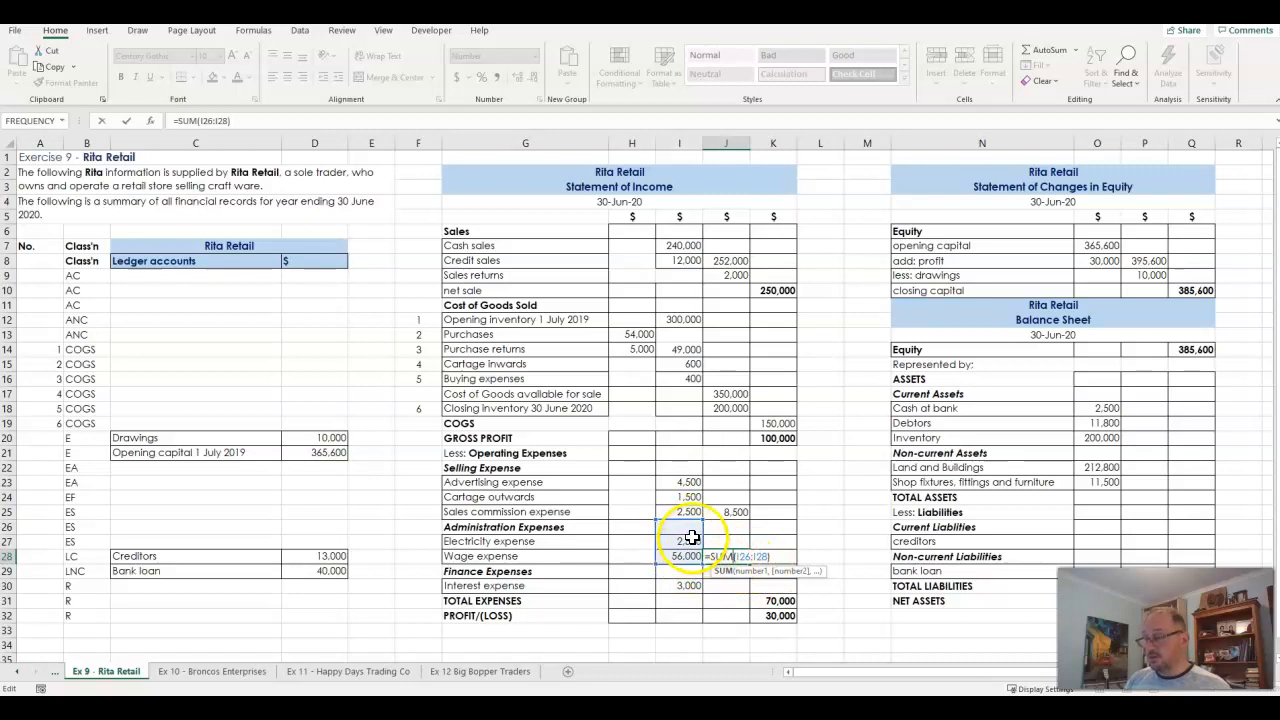
key(Return)
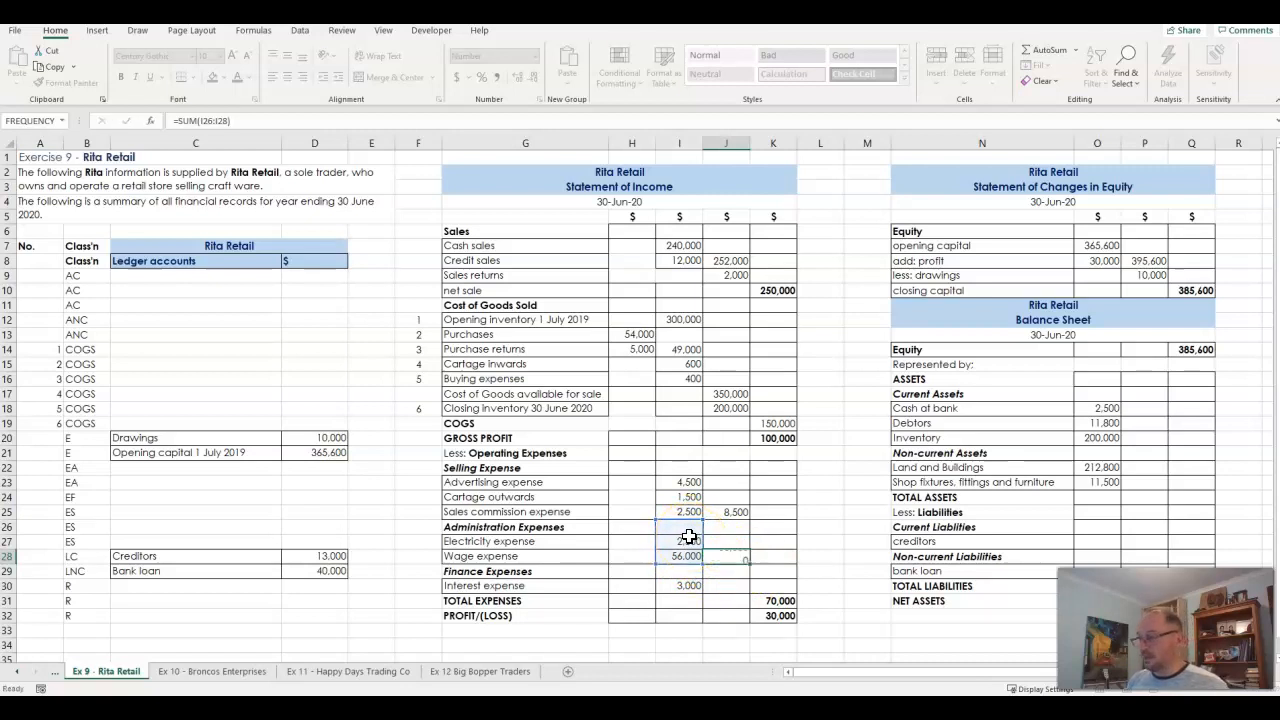
click(722, 556)
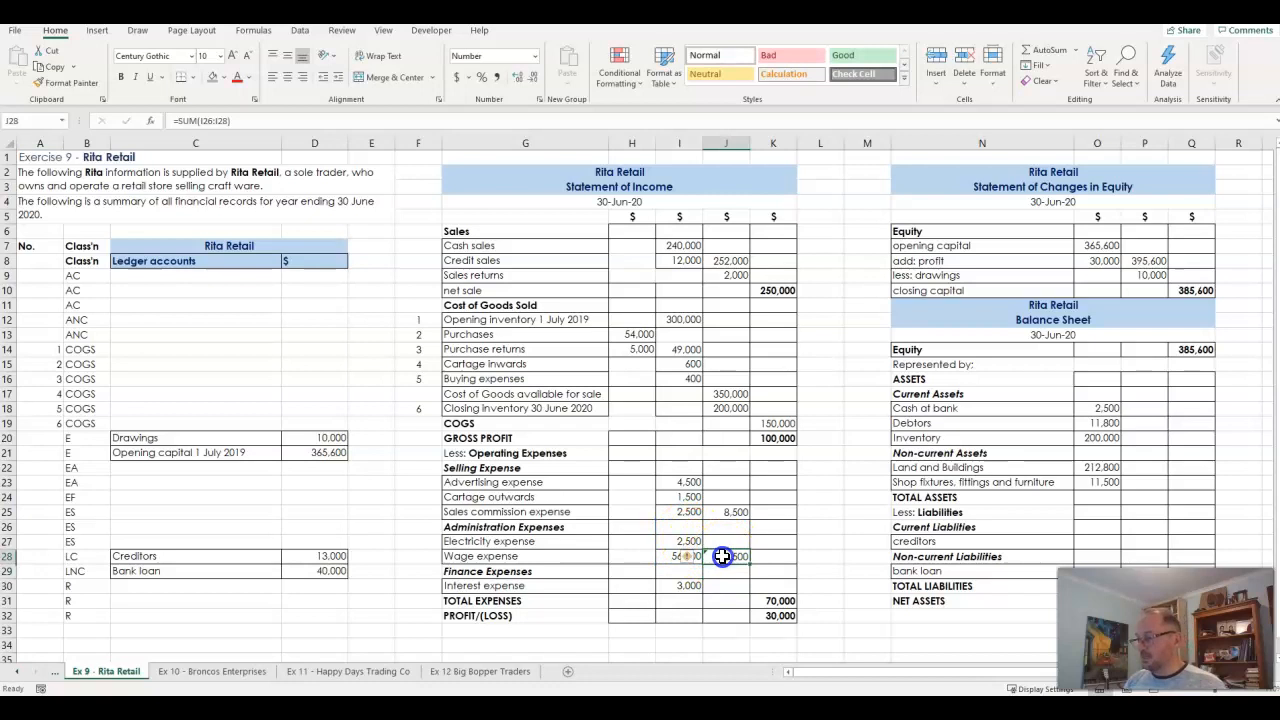
drag(680, 541, 674, 562)
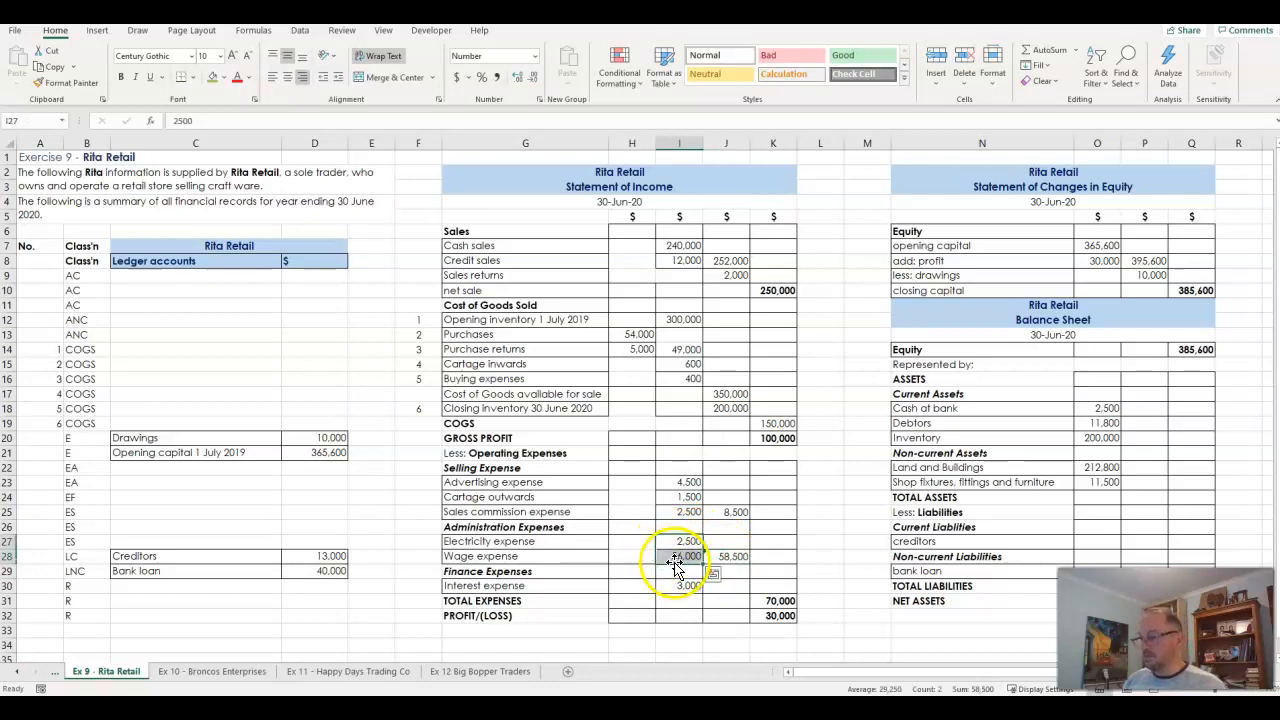
- Carry the interest expense into the finance expense subtotal in J30 with the formula =I30
click(739, 557)
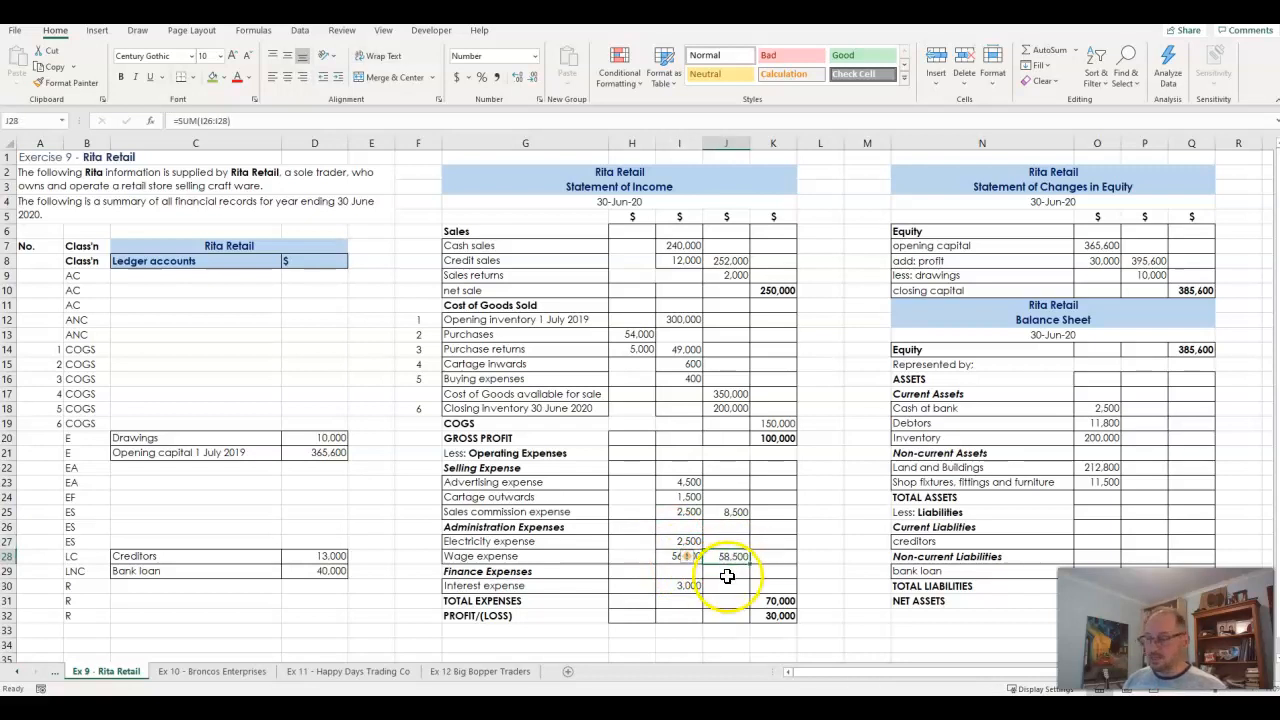
click(727, 586)
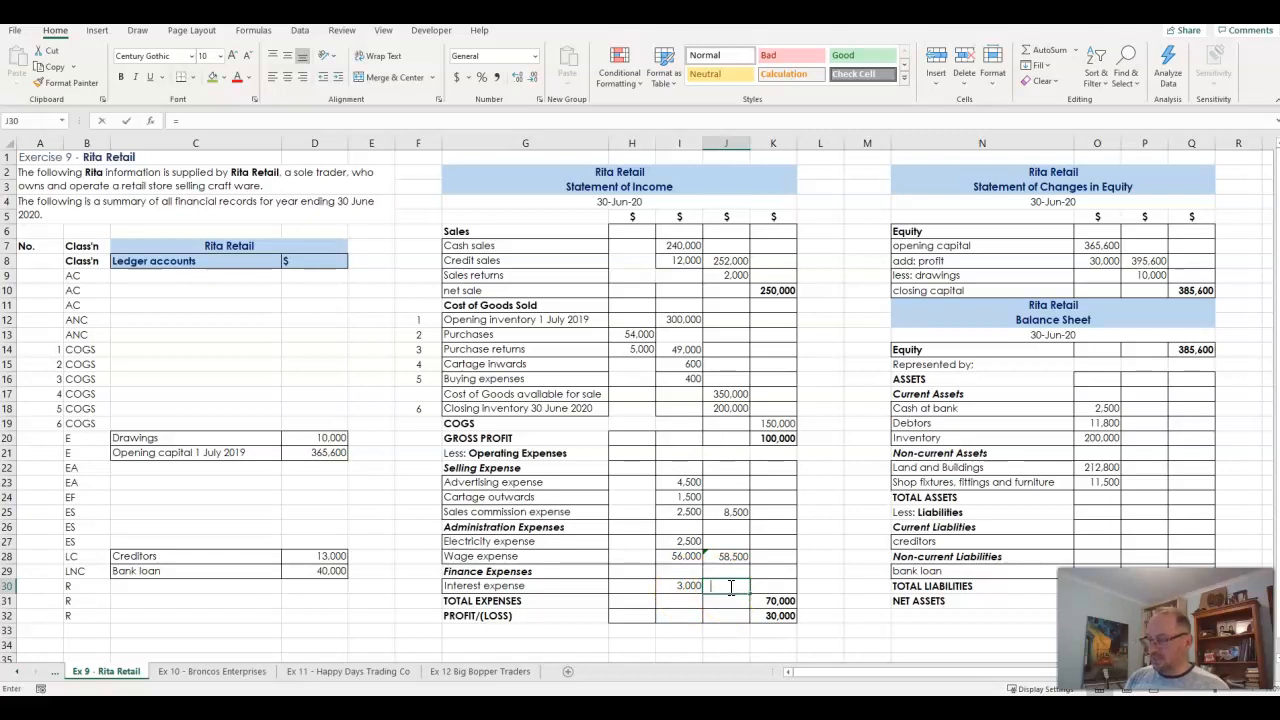
text(=)
key(Left)
key(Return)
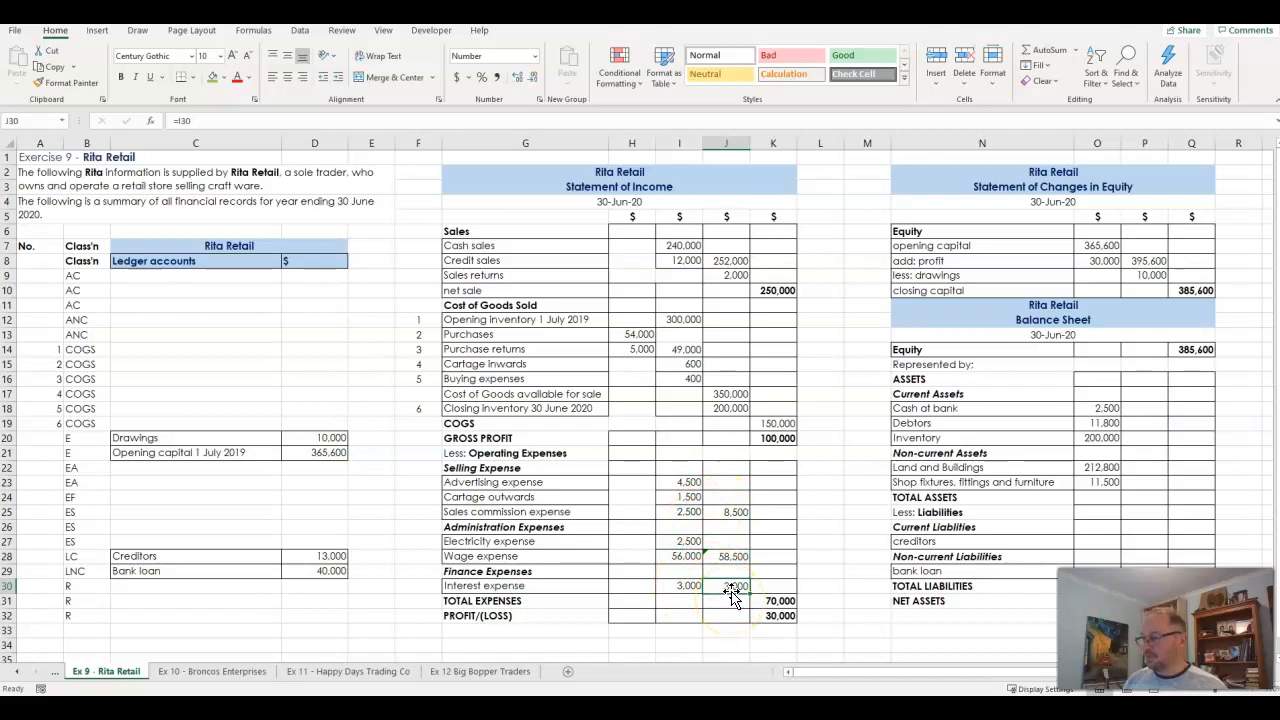
- Calculate total expenses in K31 with the formula =SUM(J25:J30), and check the range it adds
click(776, 600)
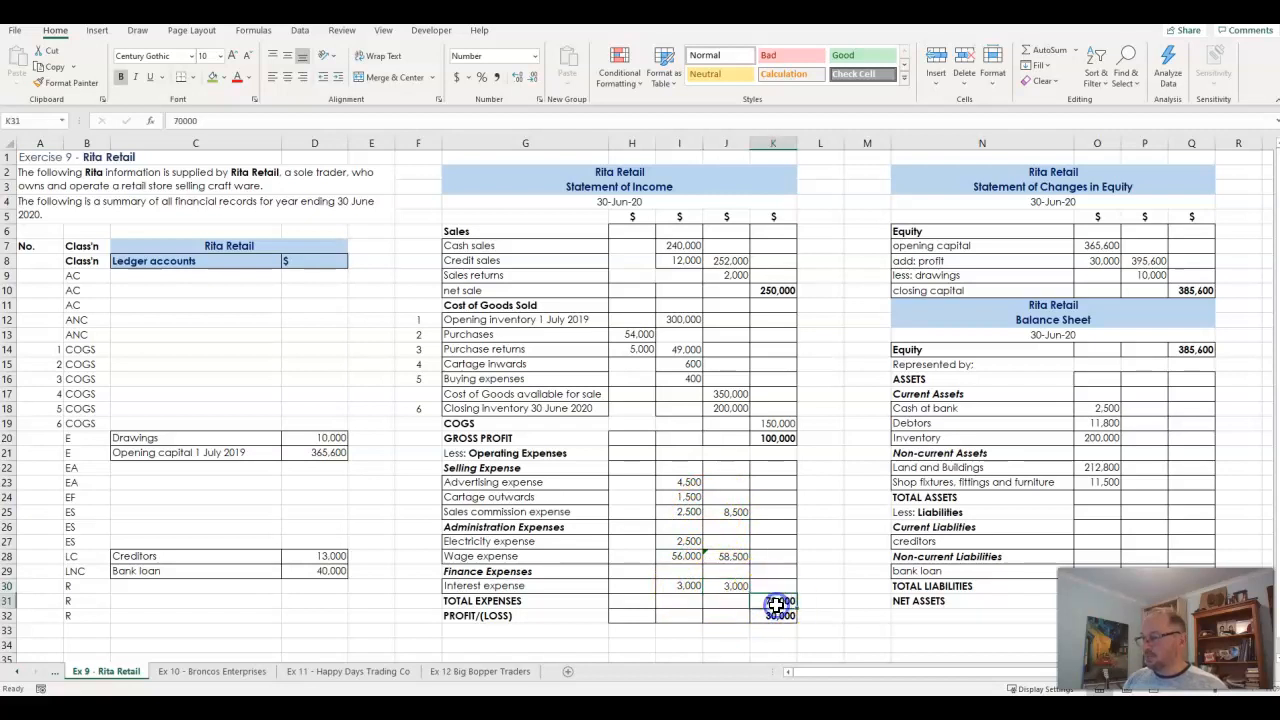
click(776, 614)
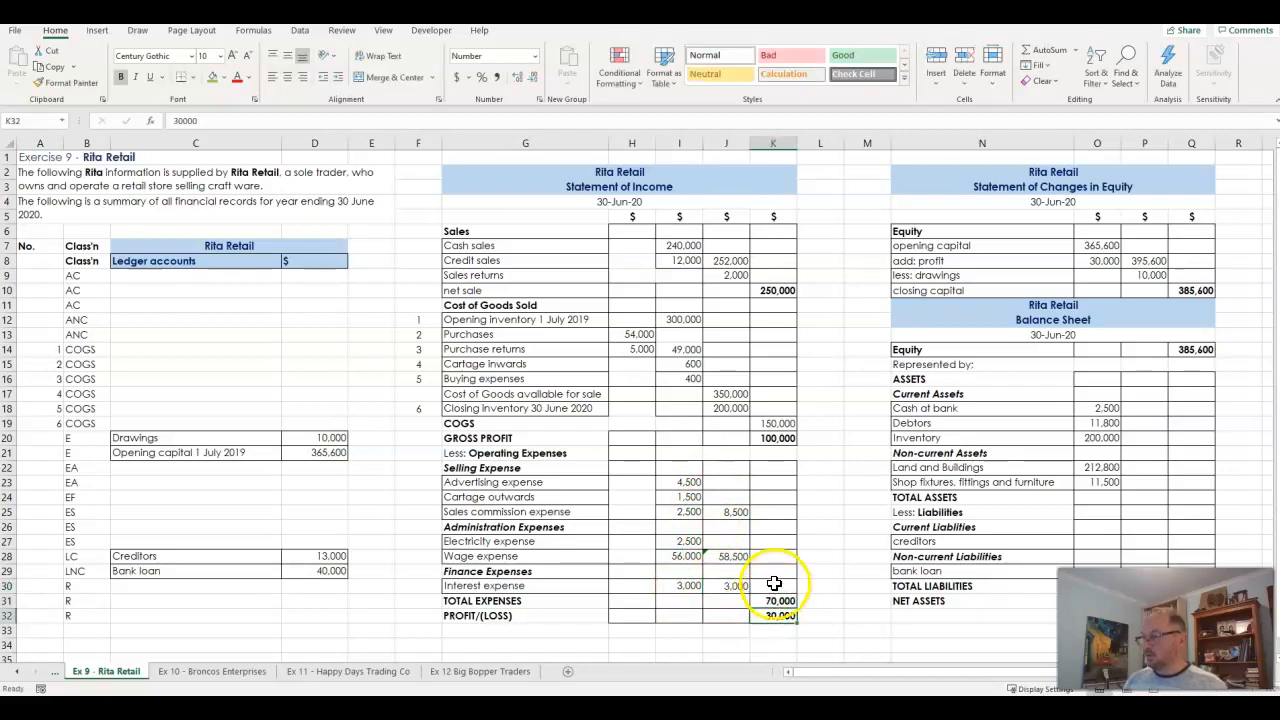
drag(733, 512, 737, 590)
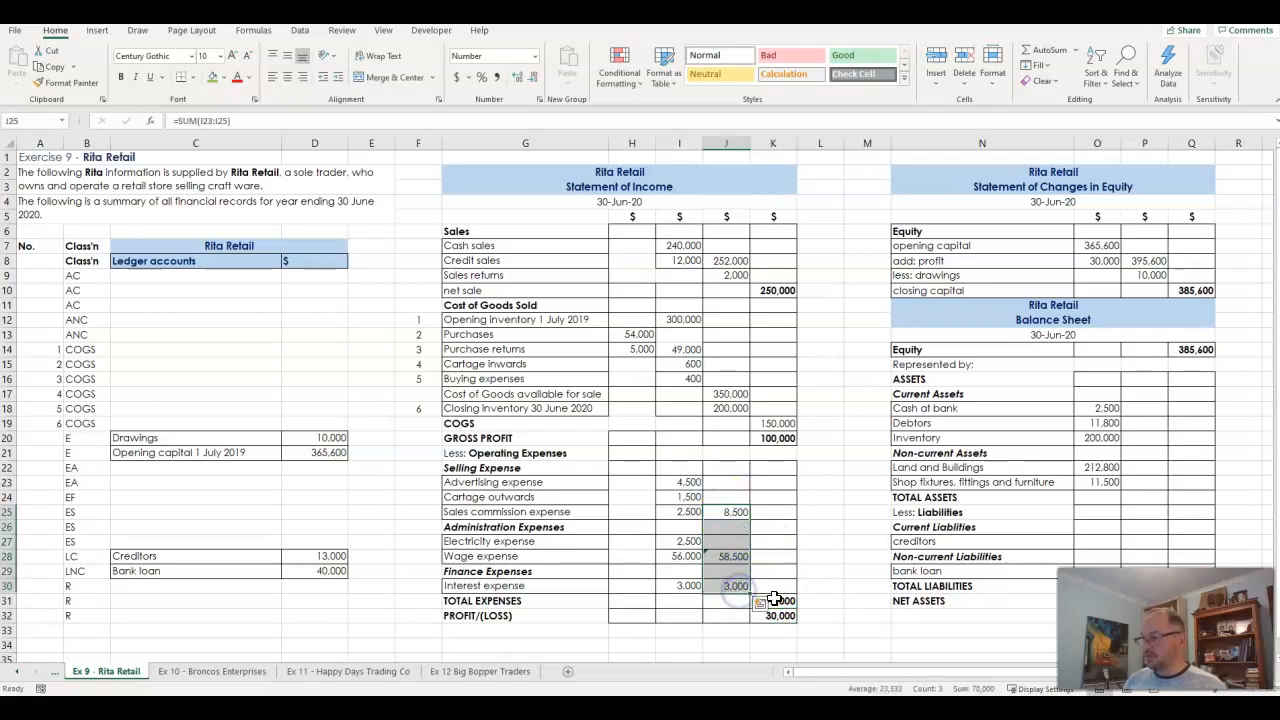
click(775, 598)
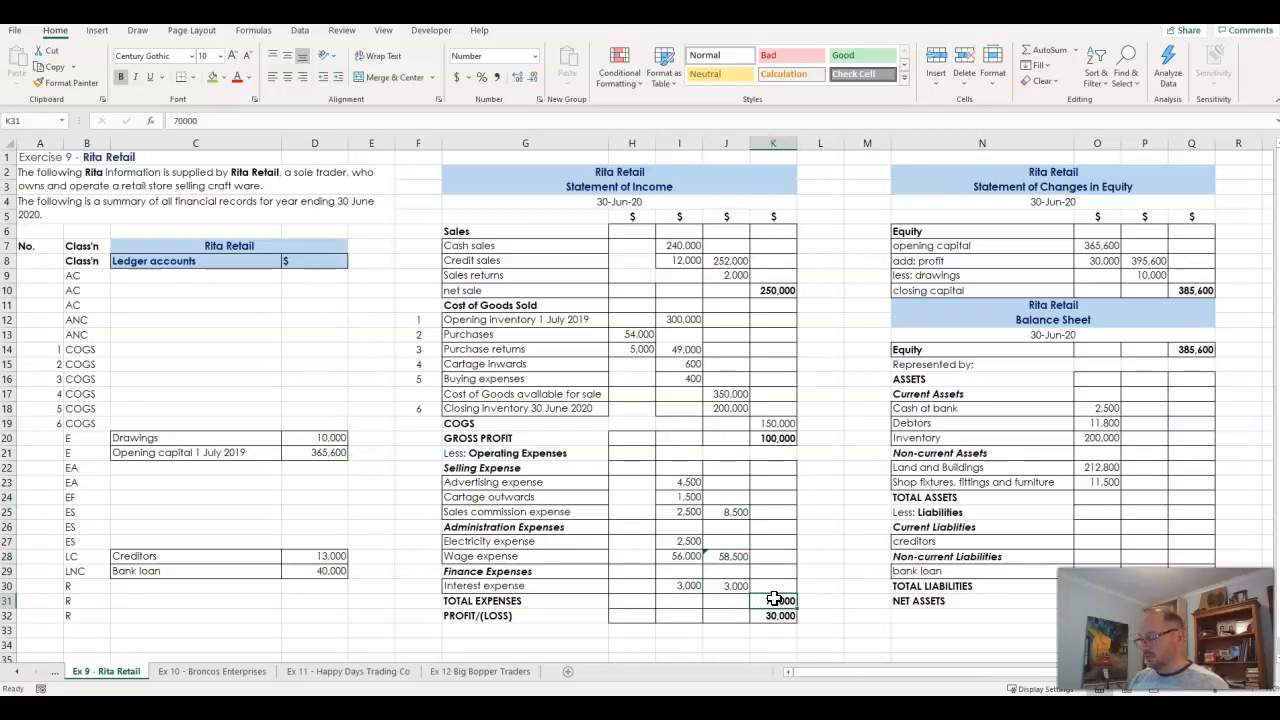
drag(737, 586, 737, 512)
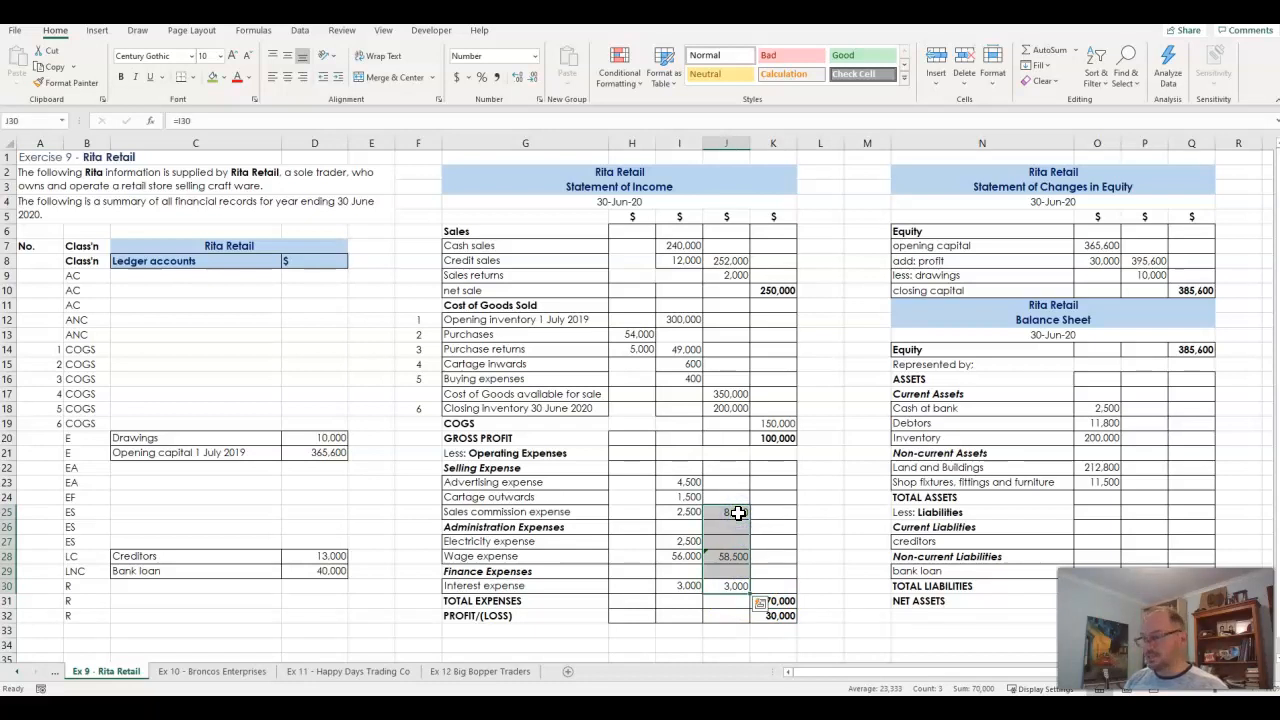
click(782, 600)
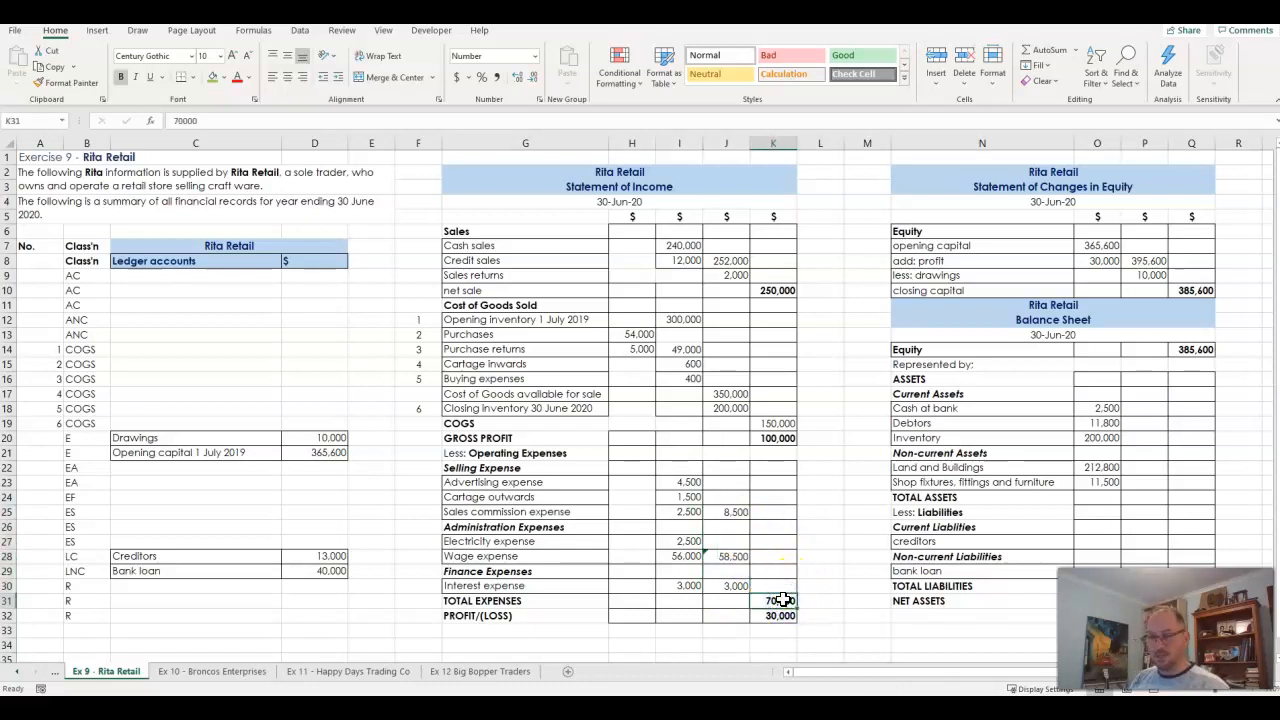
text(=sum)
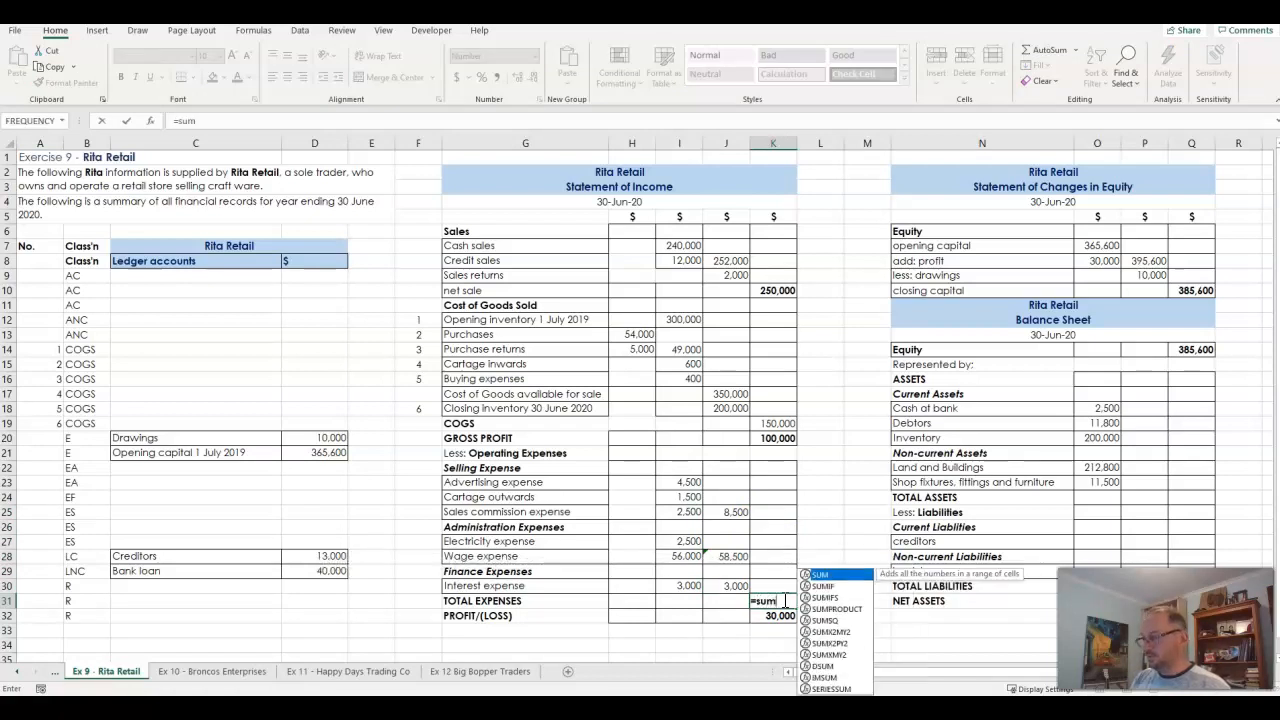
text(()
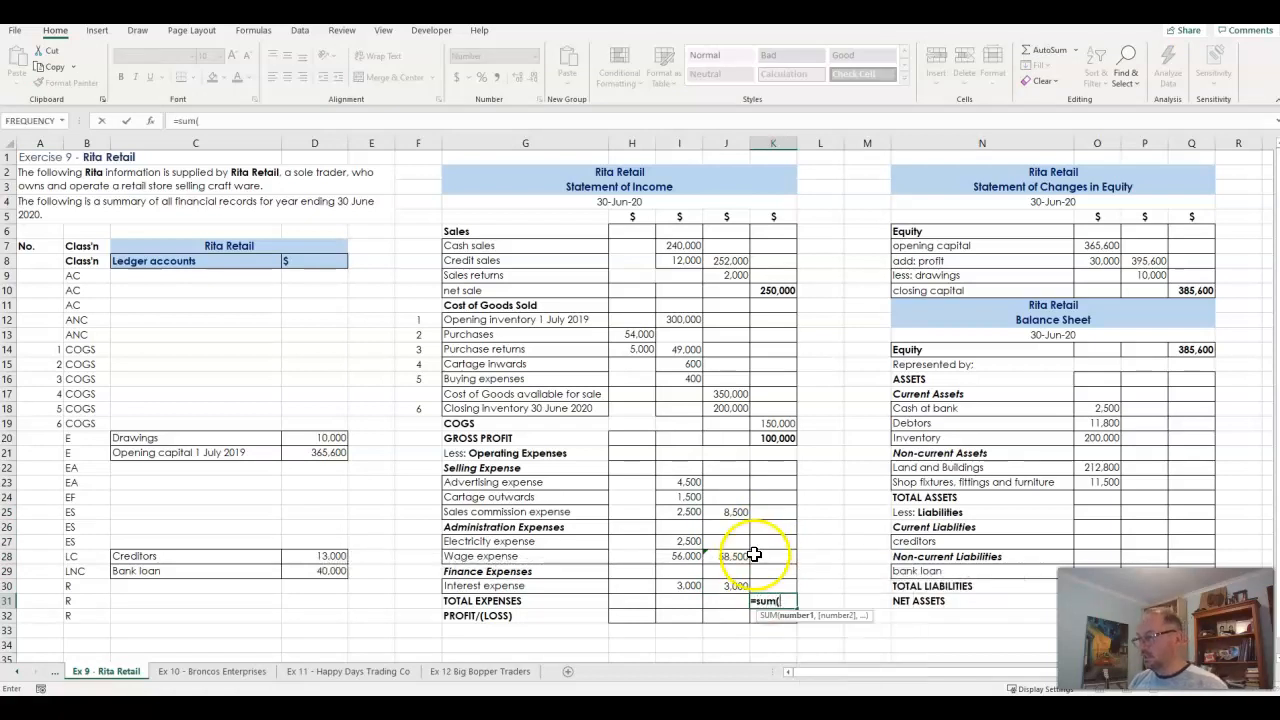
click(733, 511)
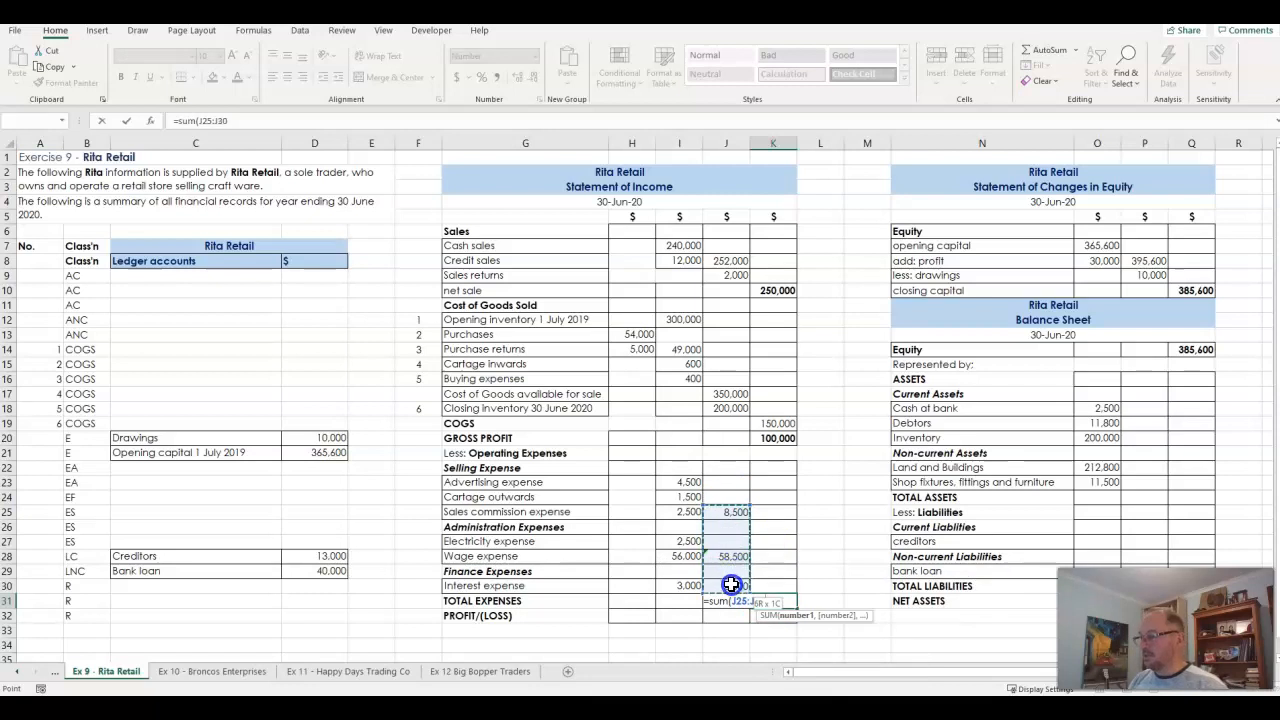
drag(731, 585, 731, 585)
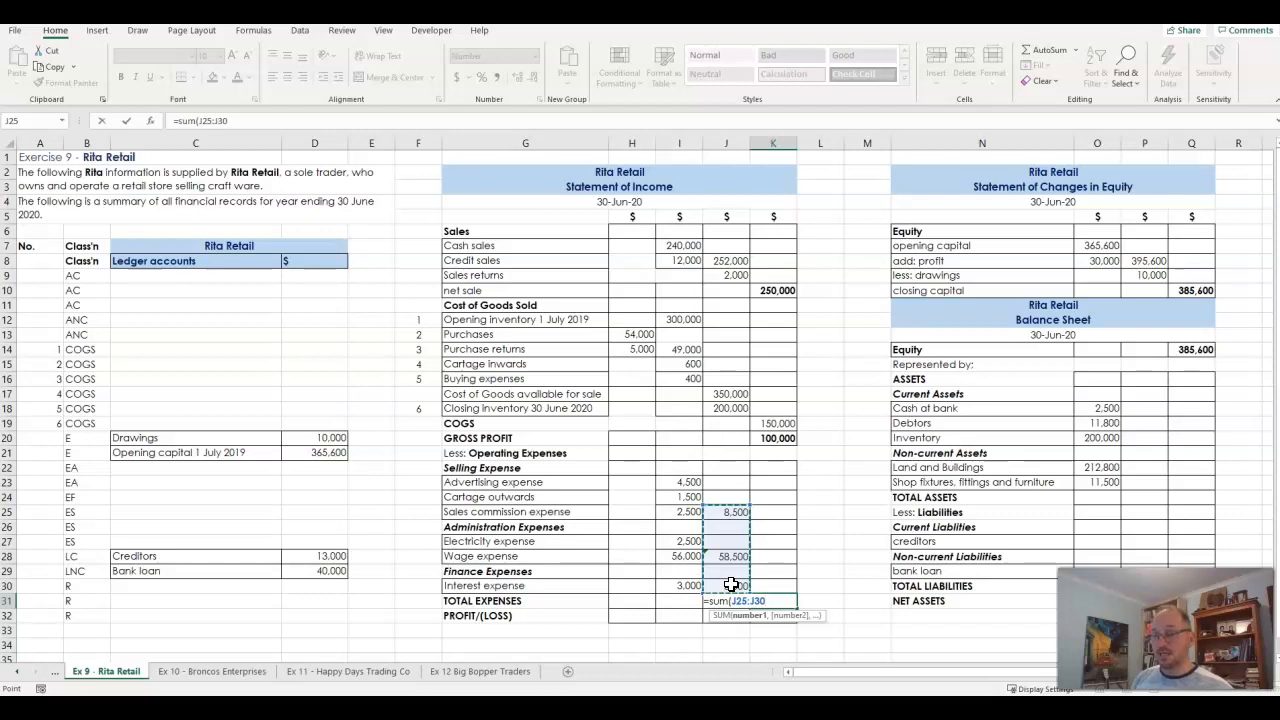
key(Return)
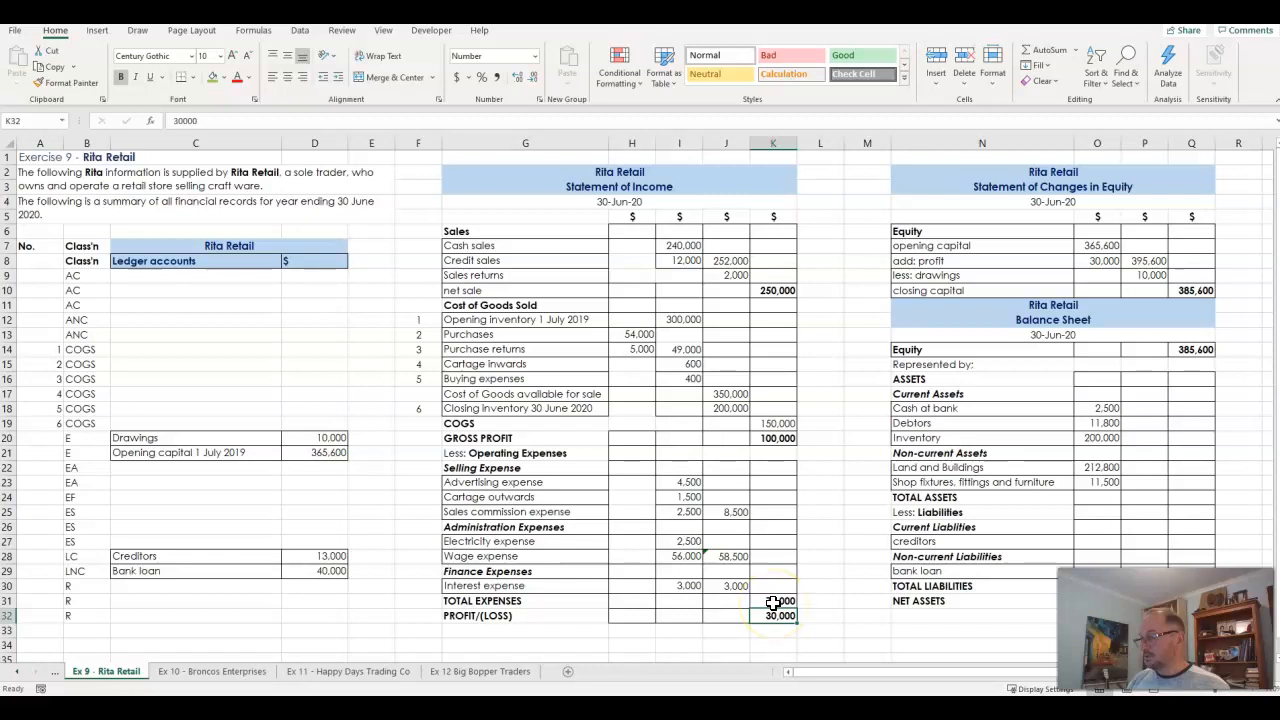
double_click(773, 602)
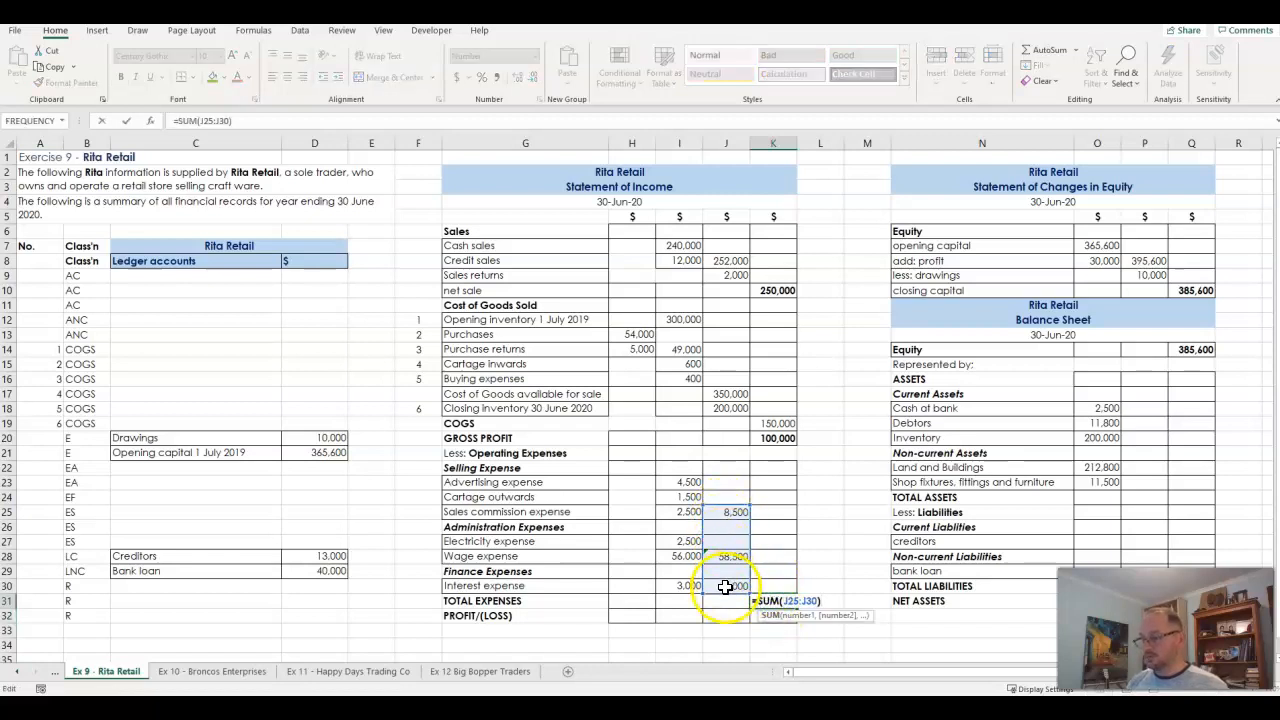
key(Return)
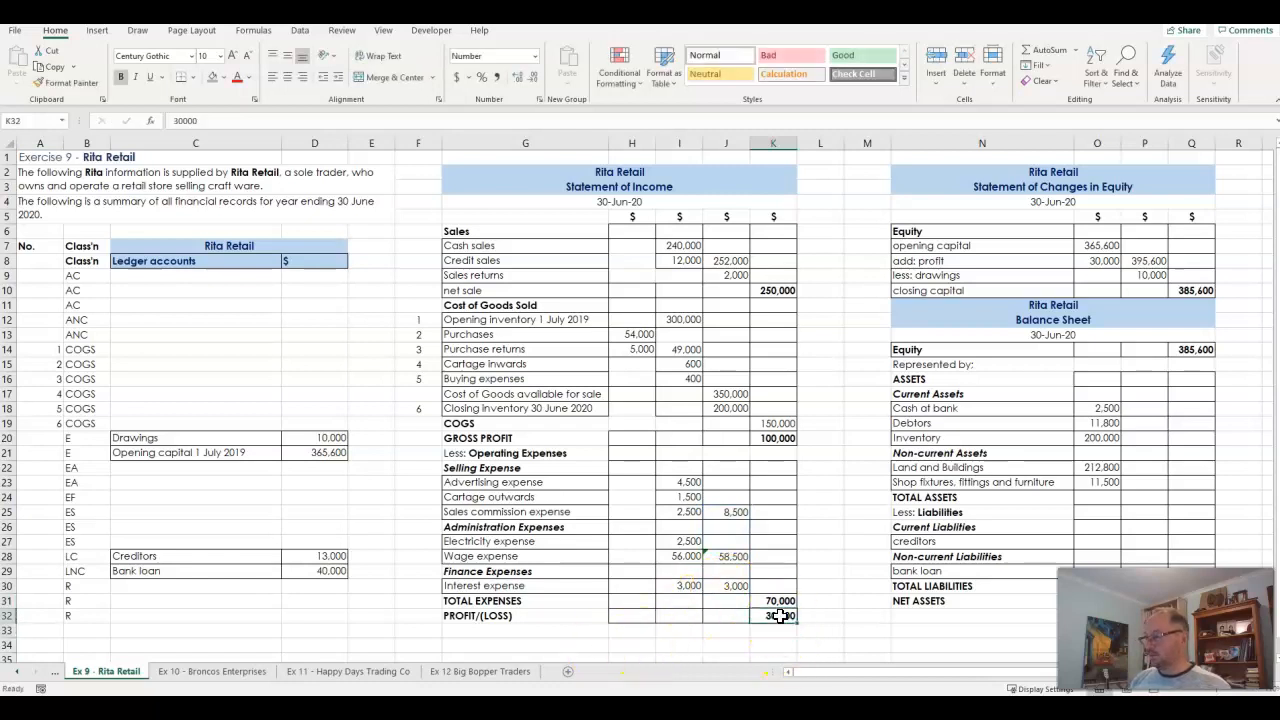
- Calculate the profit or loss in K32 by subtracting total expenses from gross profit with the formula =K20-K31
click(778, 438)
click(780, 602)
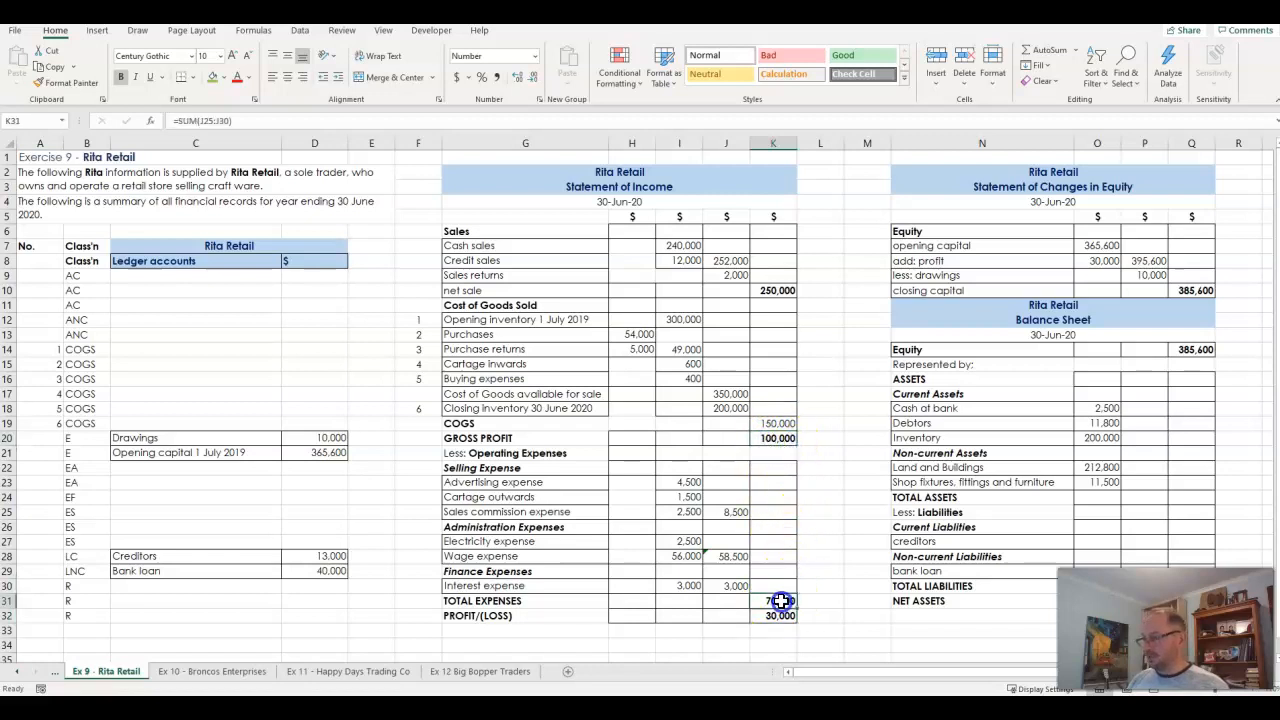
click(780, 613)
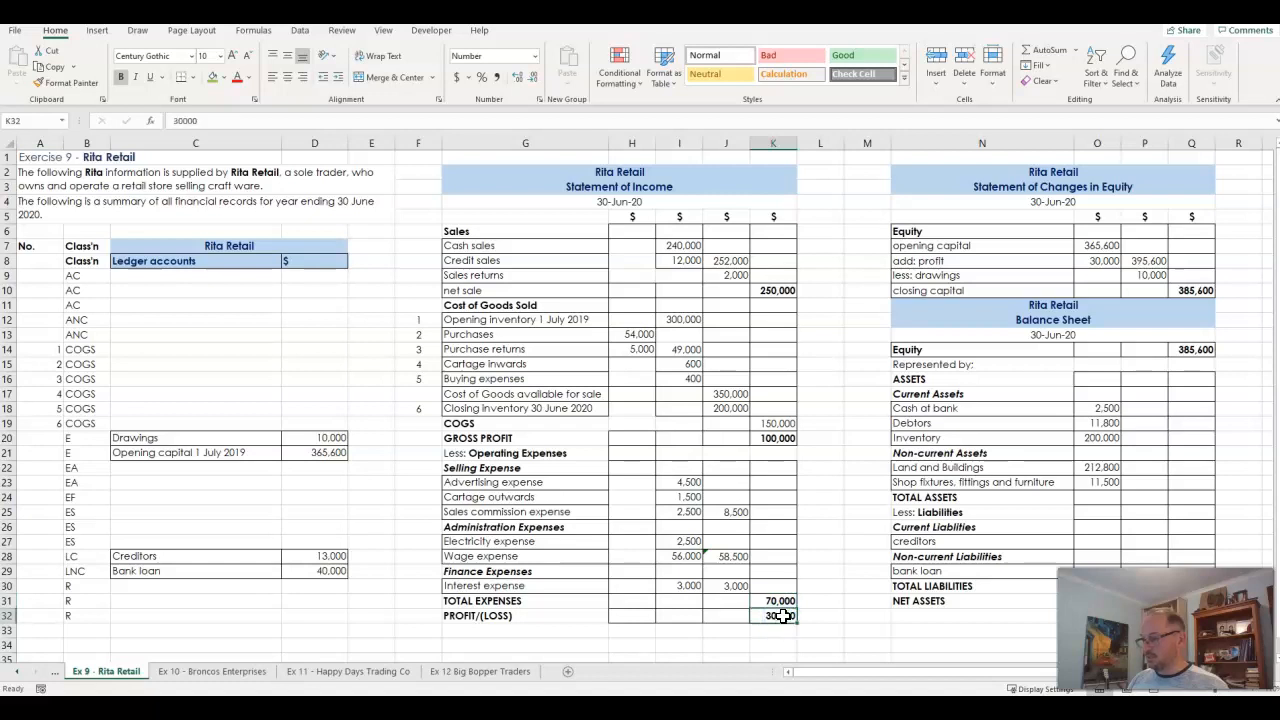
text(=)
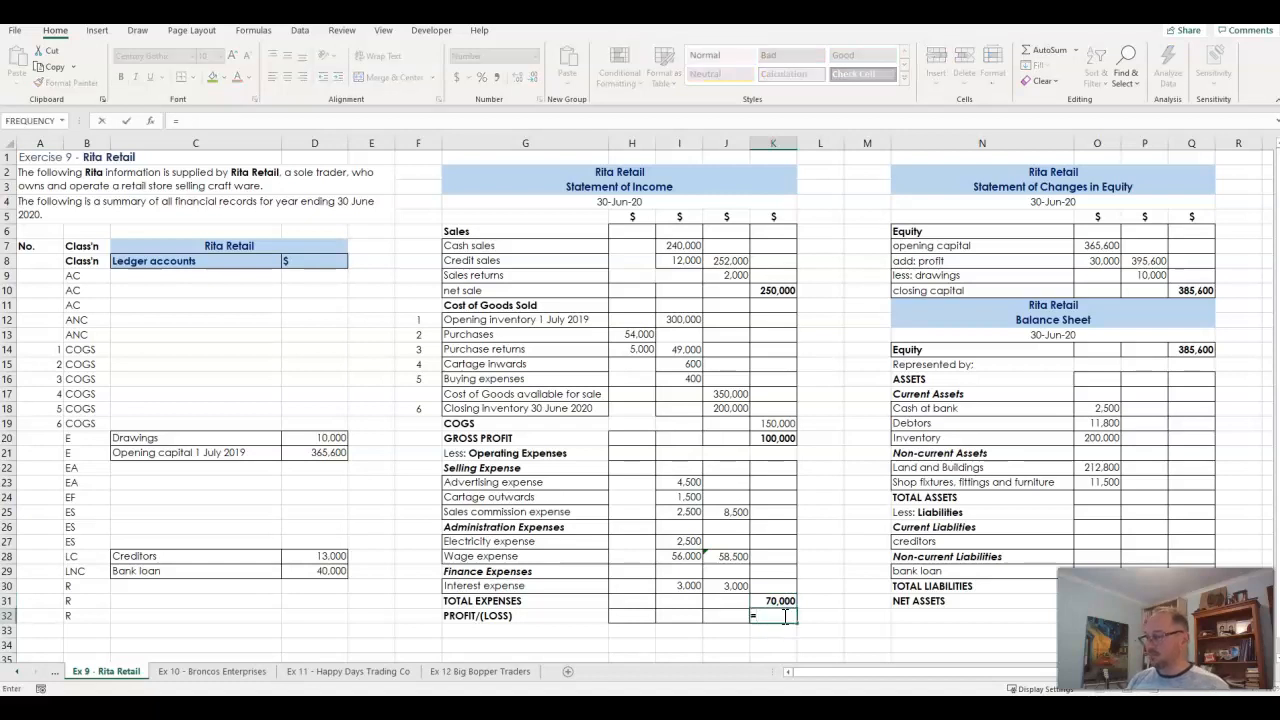
click(776, 439)
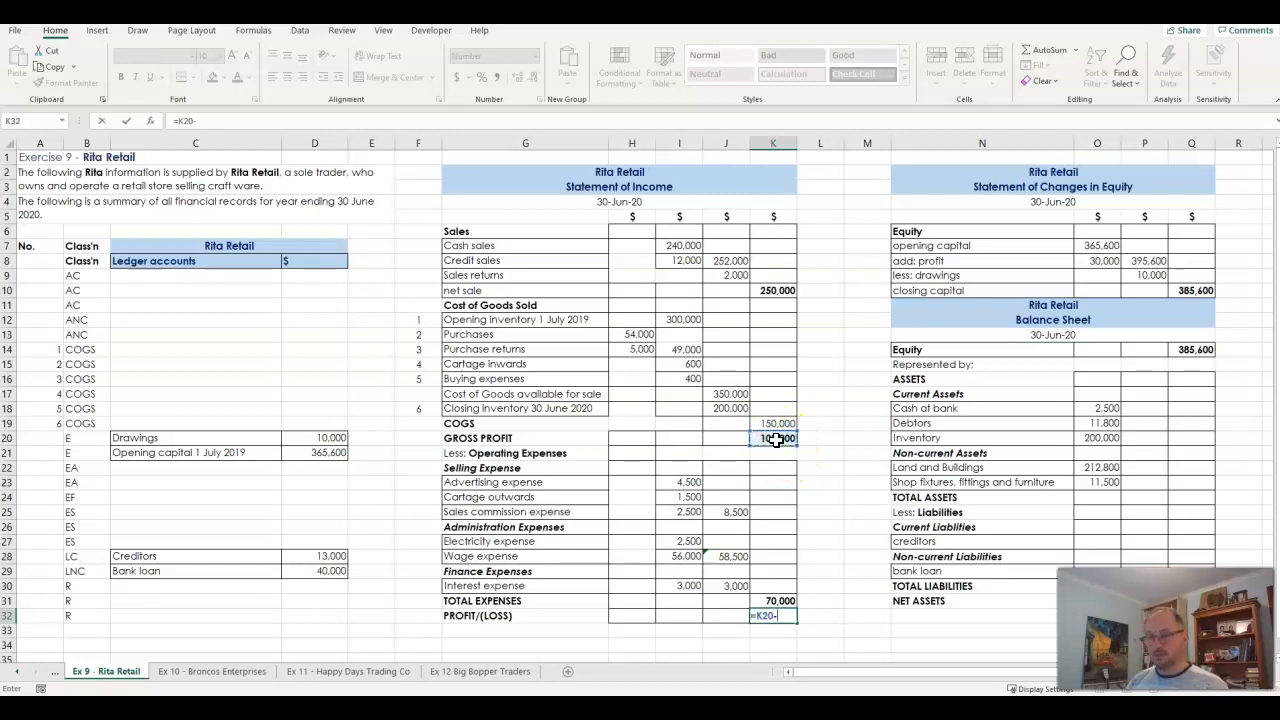
text(-)
click(773, 600)
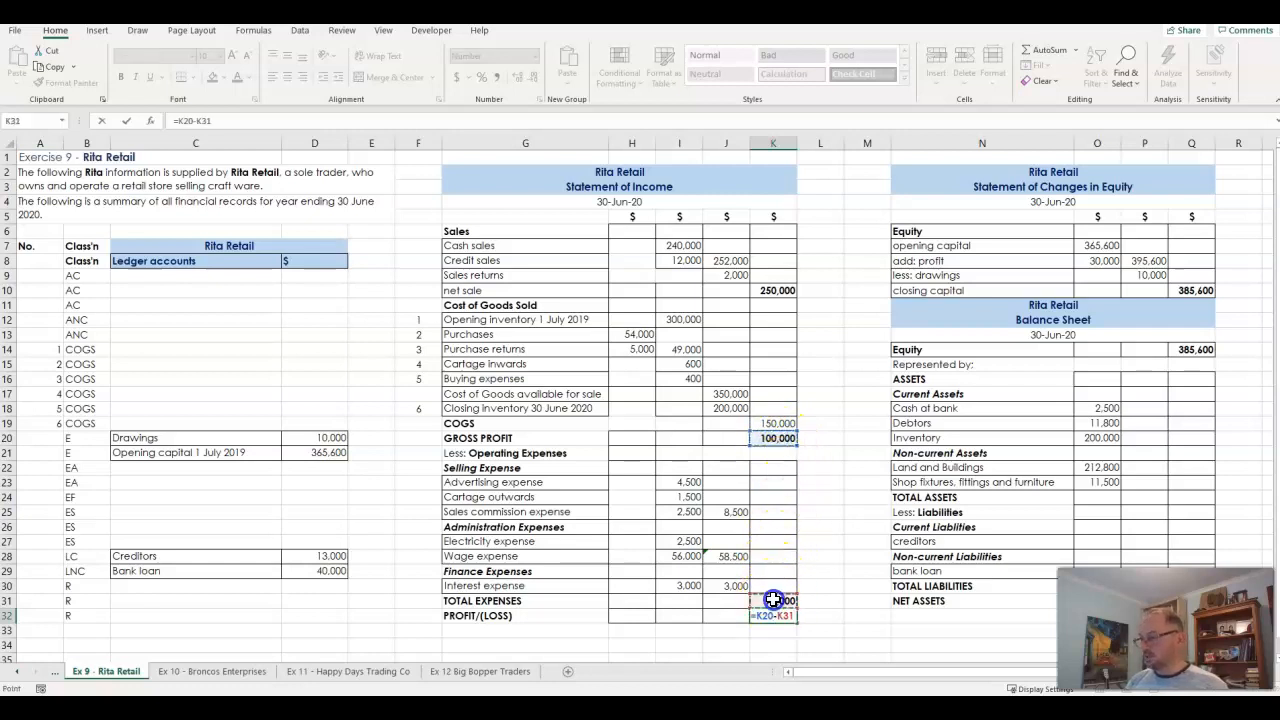
key(Return)
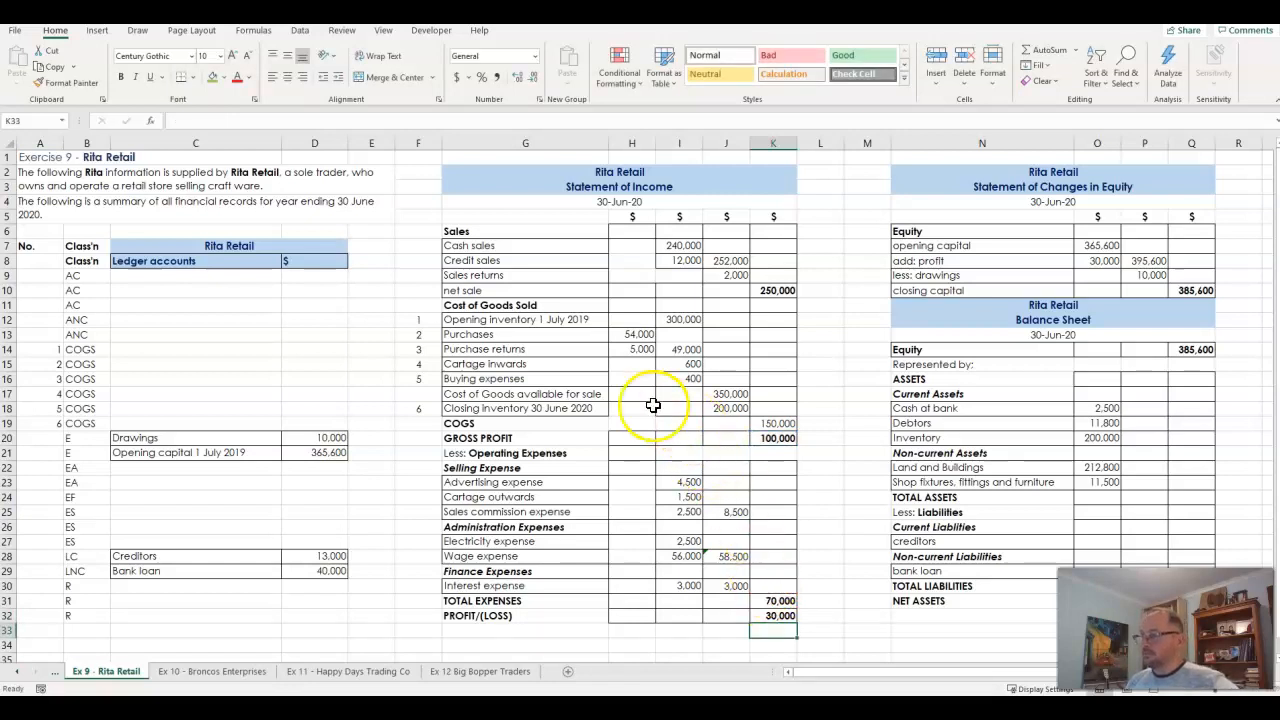
- Test the linked formulas by setting purchase returns in H14 to 4000 and restoring the amount to 5000
click(641, 352)
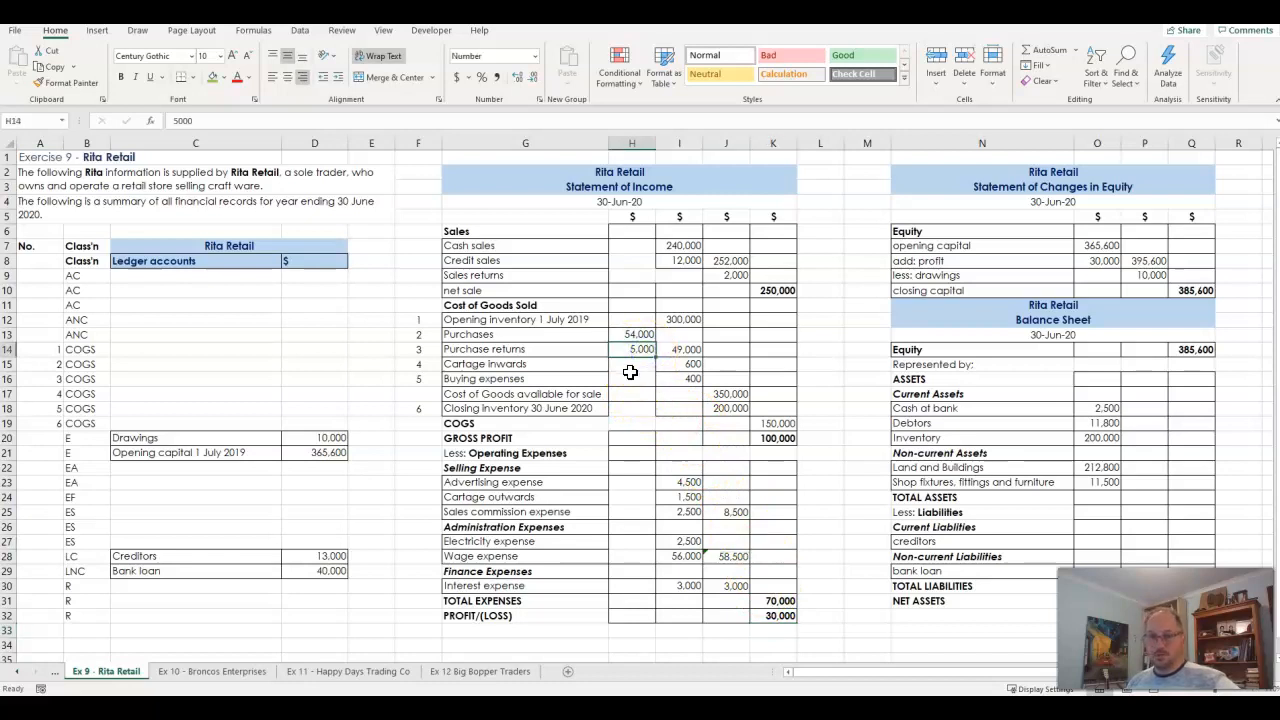
text(4000)
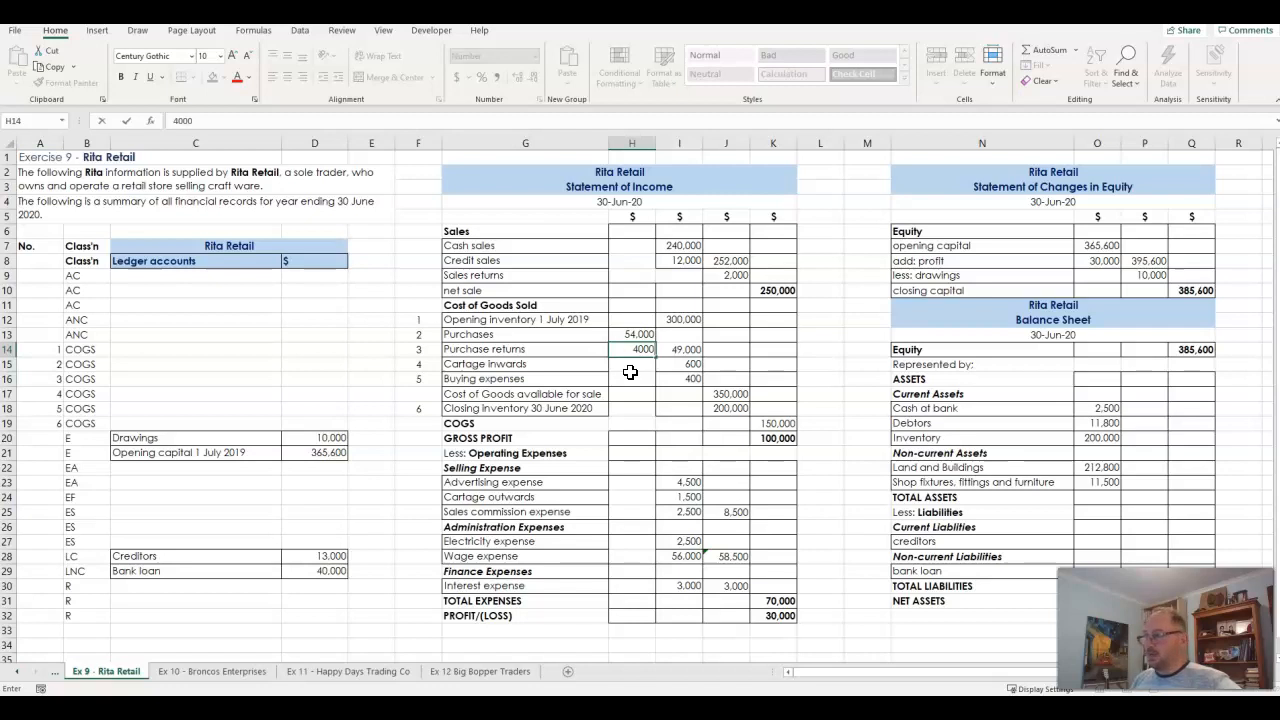
key(Return)
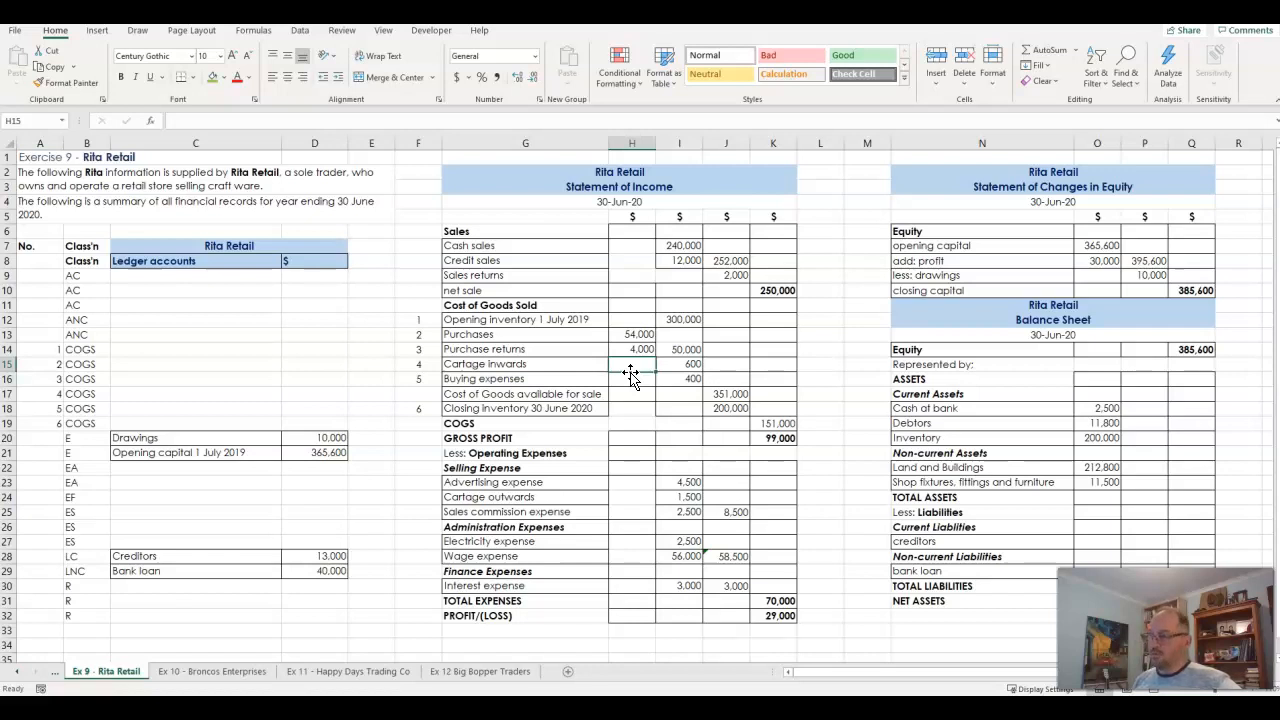
key(Up)
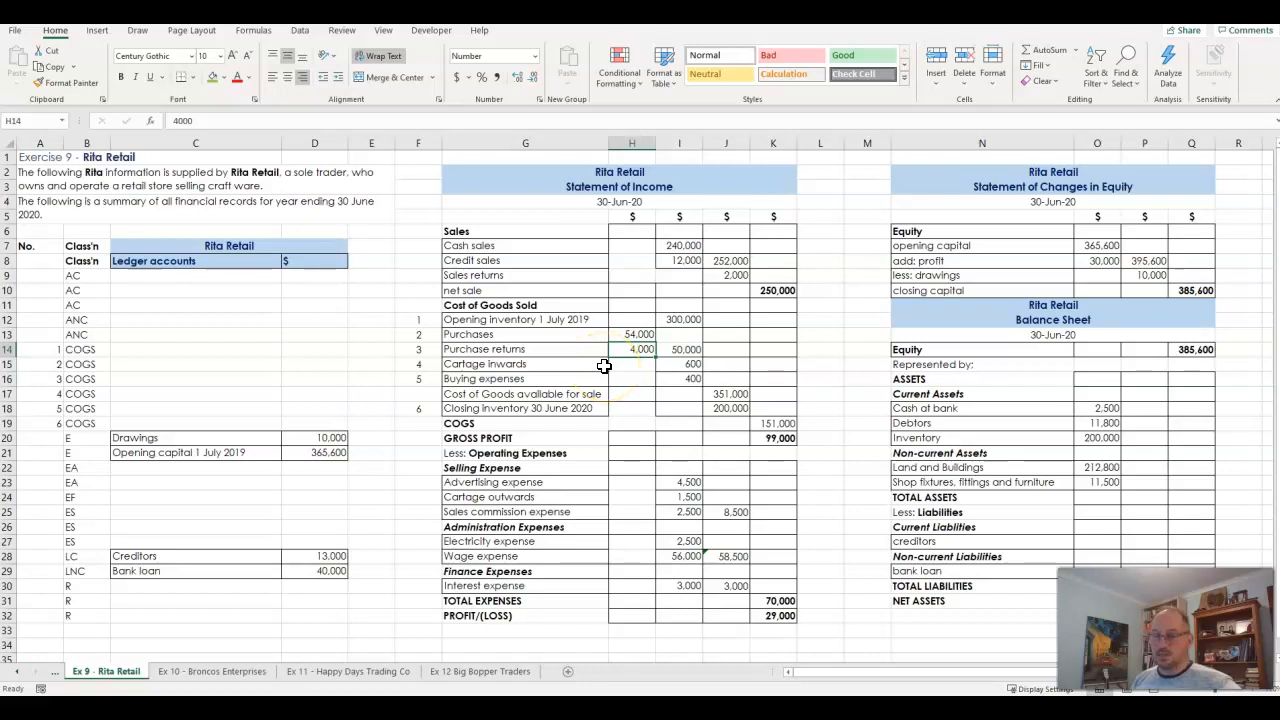
text(5000)
key(Return)
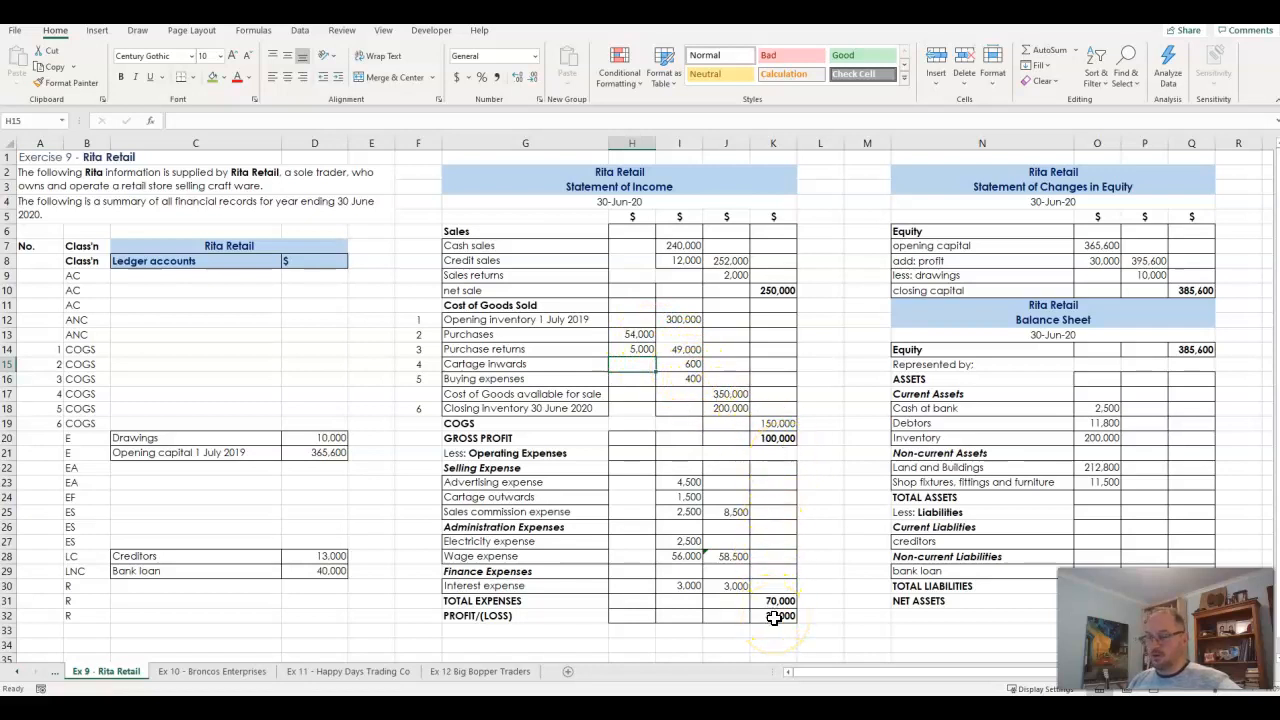
- Set the purchases amount in H13 to 60,000 to test the cost of goods sold and profit formulas
click(638, 334)
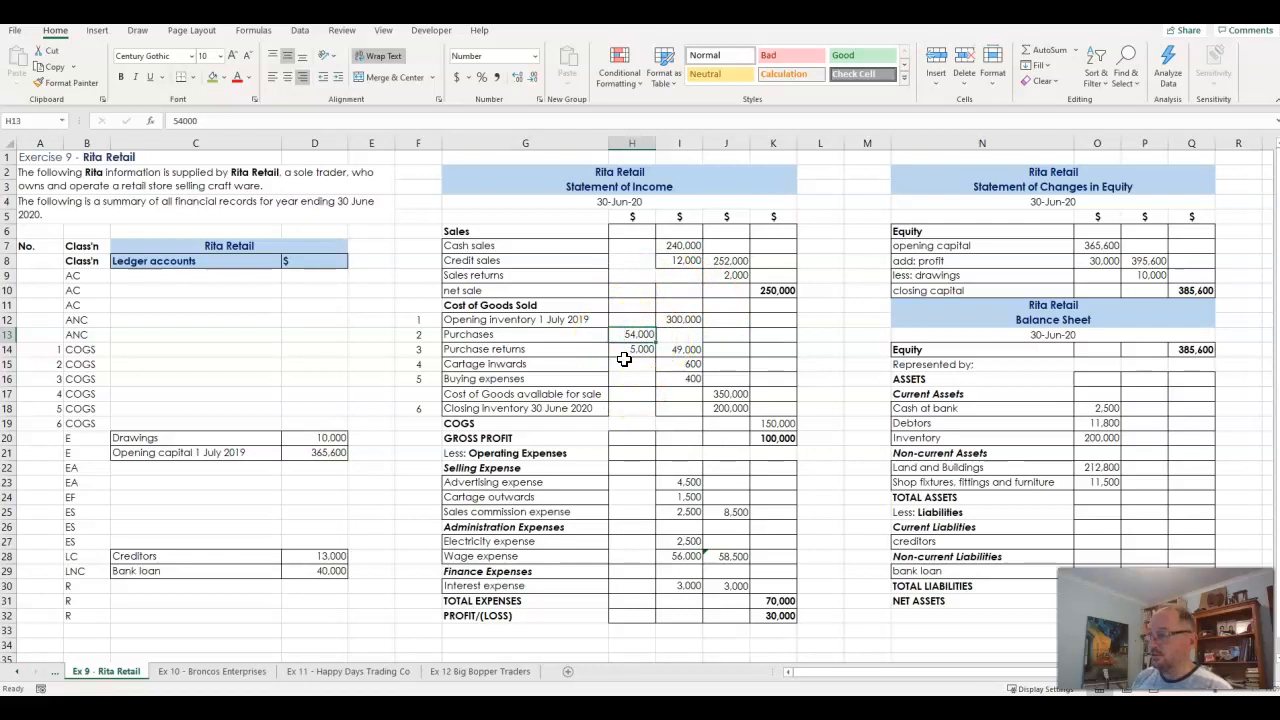
text(6)
key(Return)
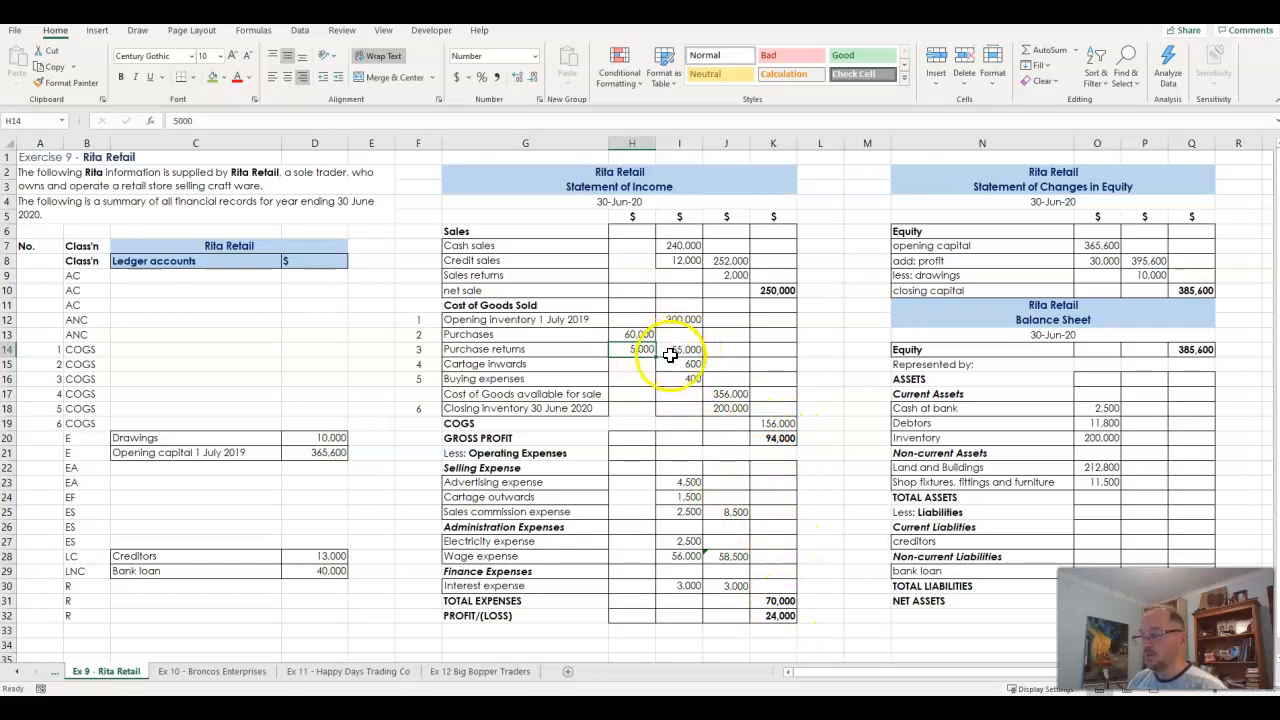
- Set cash sales in I7 to 250,000 and credit sales in I8 to 25,000
click(686, 246)
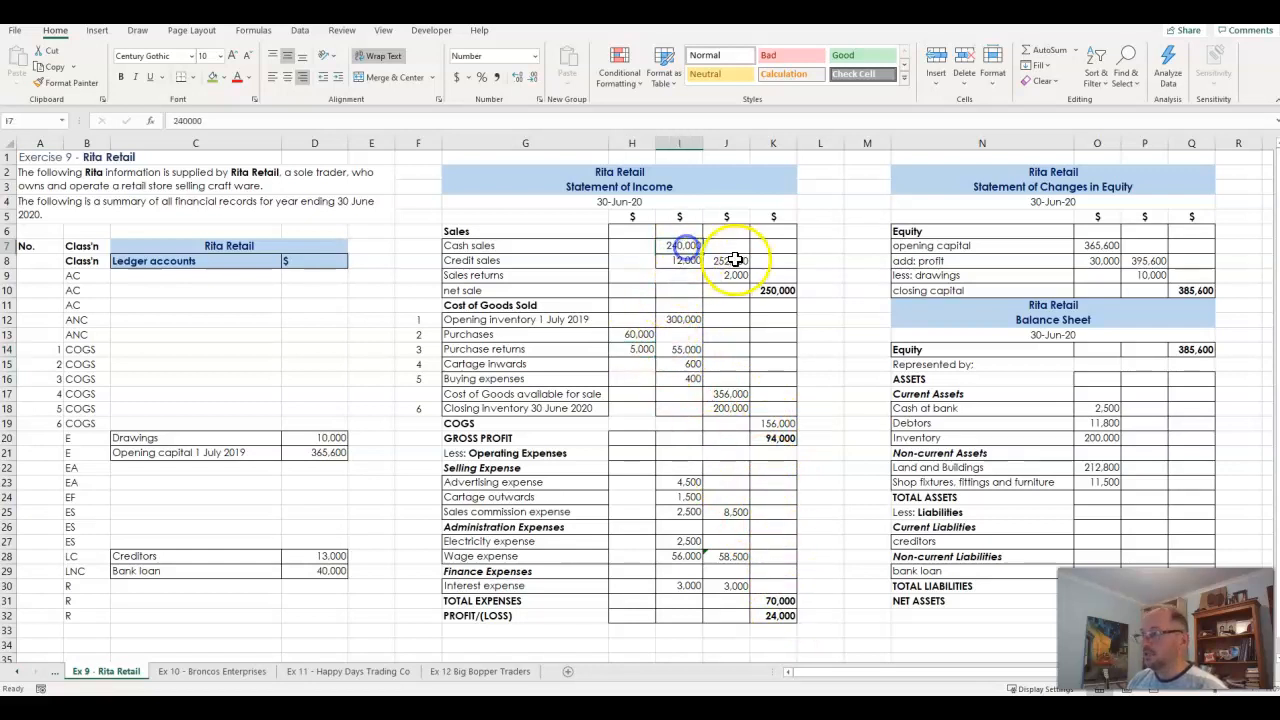
text(2)
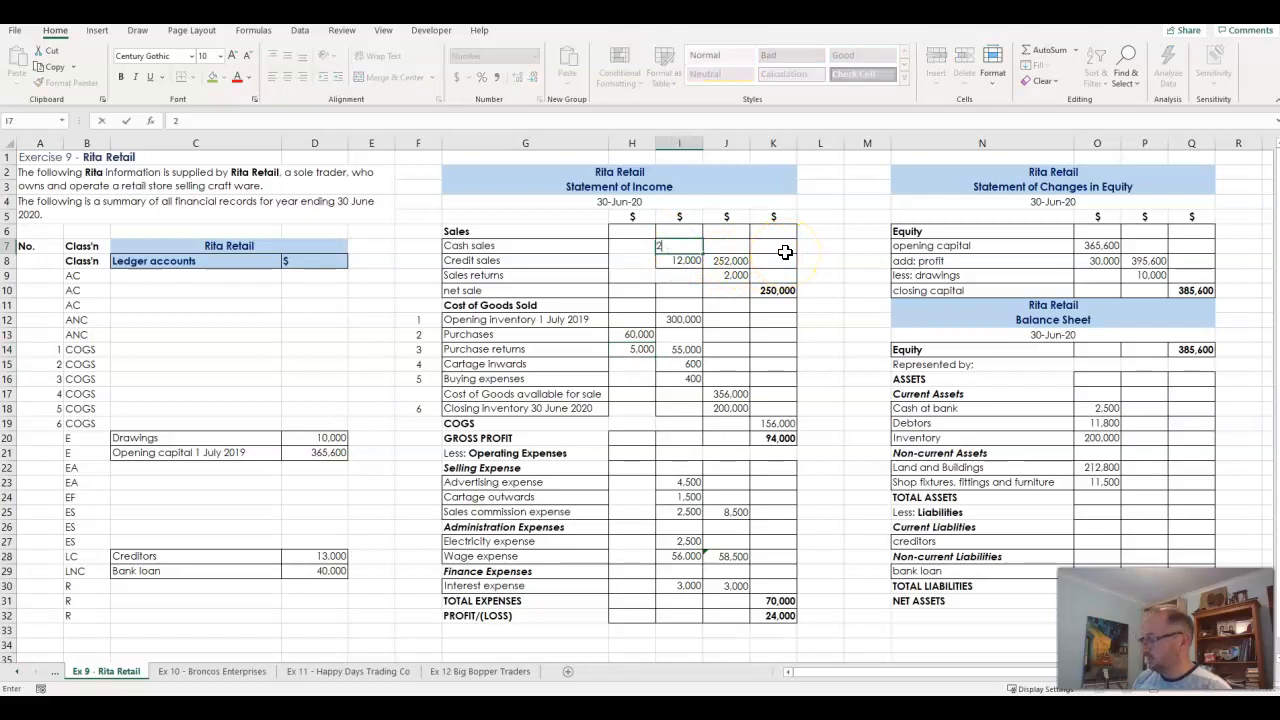
text(50,0000)
key(Return)
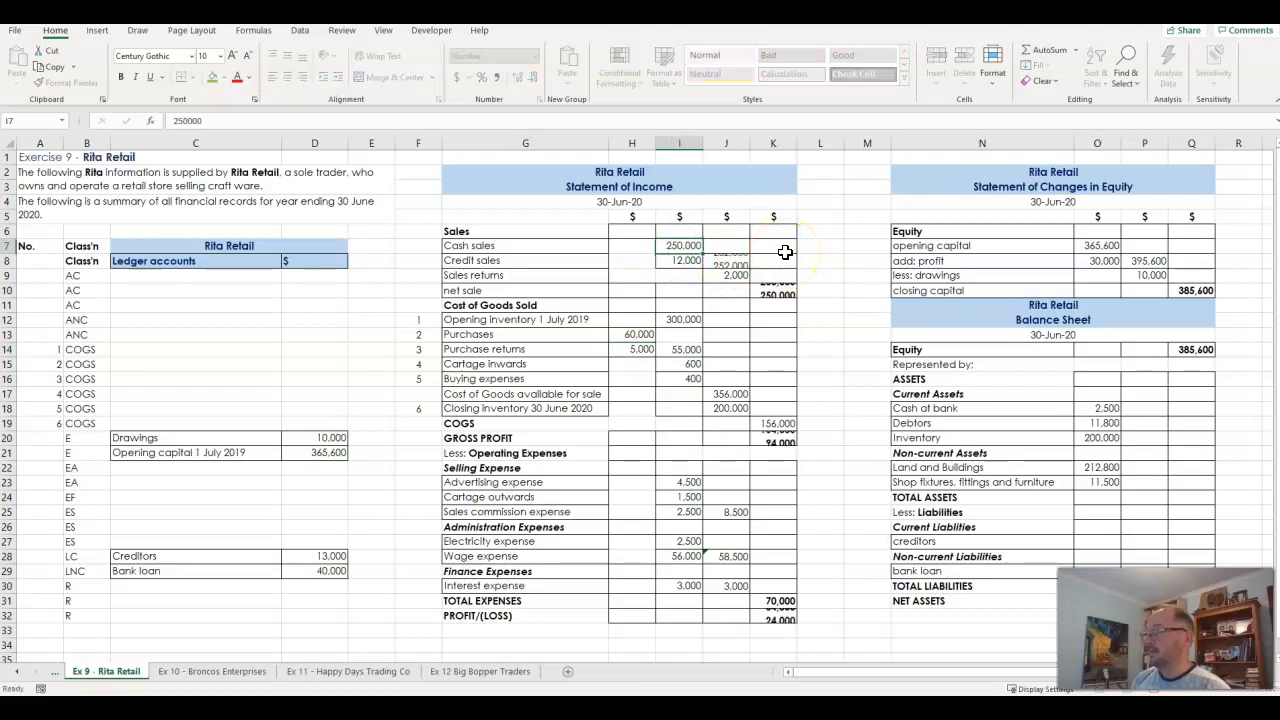
text(25000)
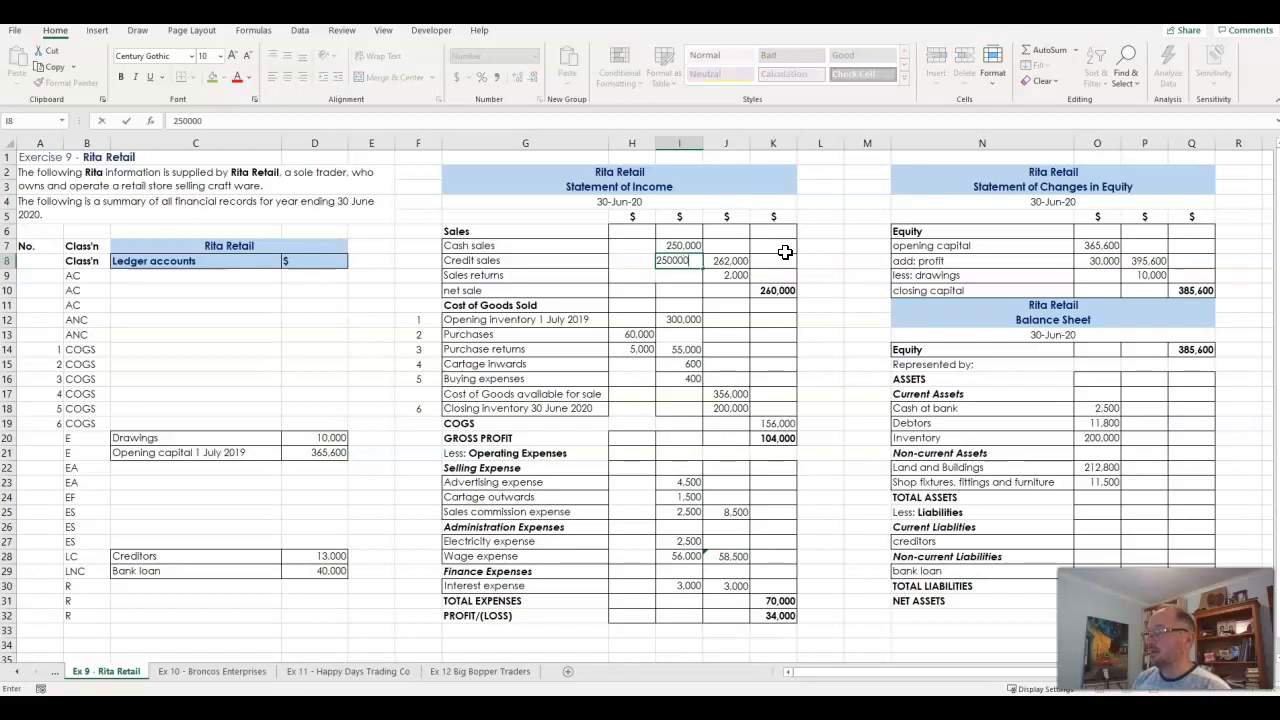
key(Return)
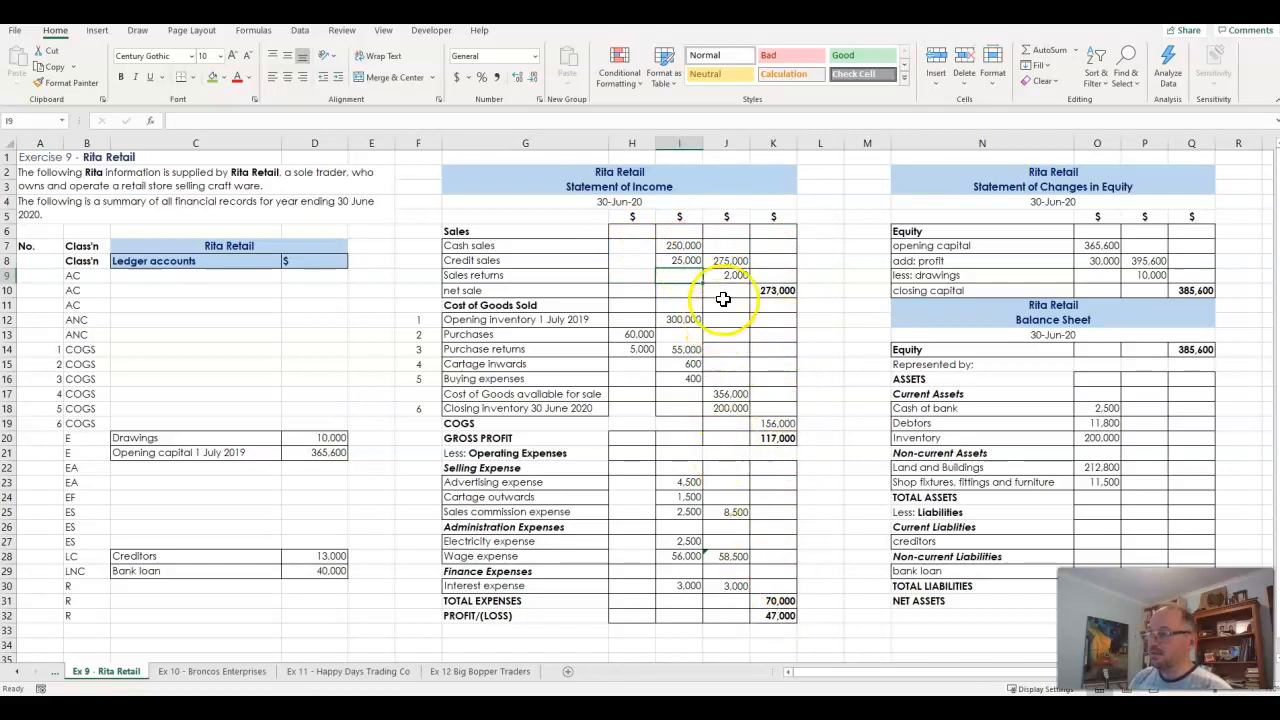
- Inspect the formulas for total sales in J8, net sales in K10 and net purchases in I14
click(733, 263)
double_click(733, 263)
key(Return)
click(782, 291)
double_click(782, 291)
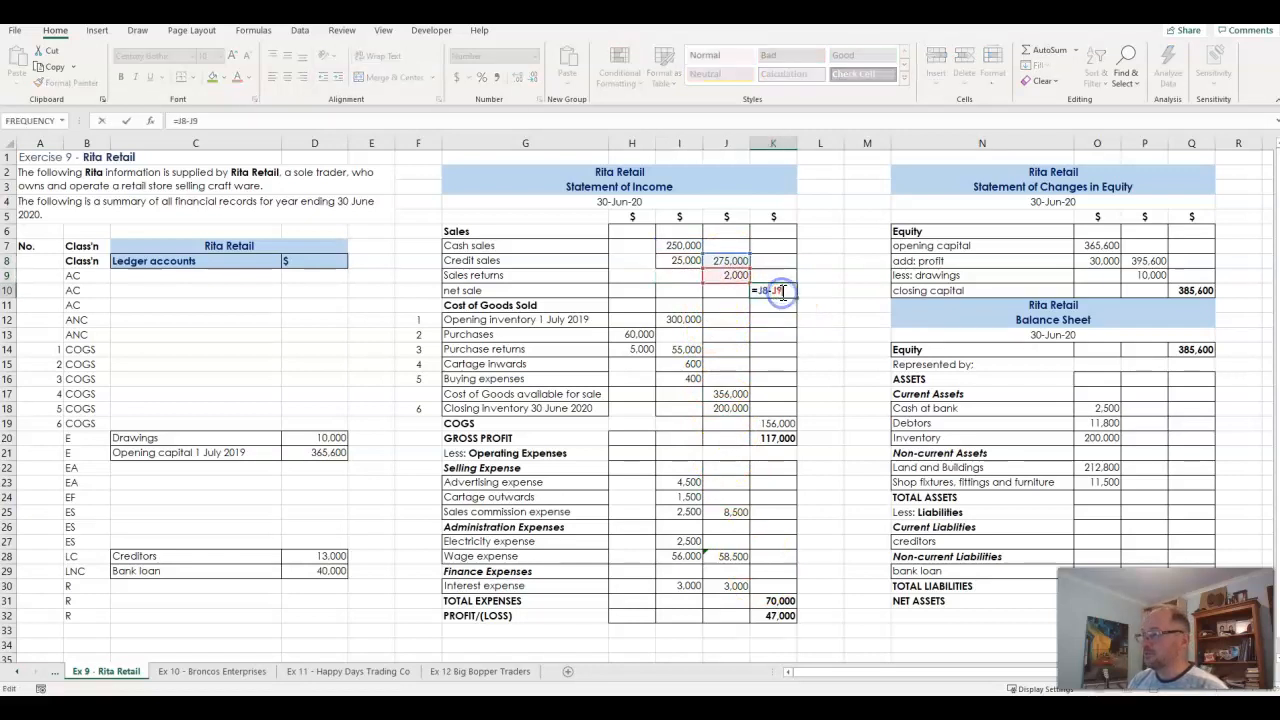
key(Return)
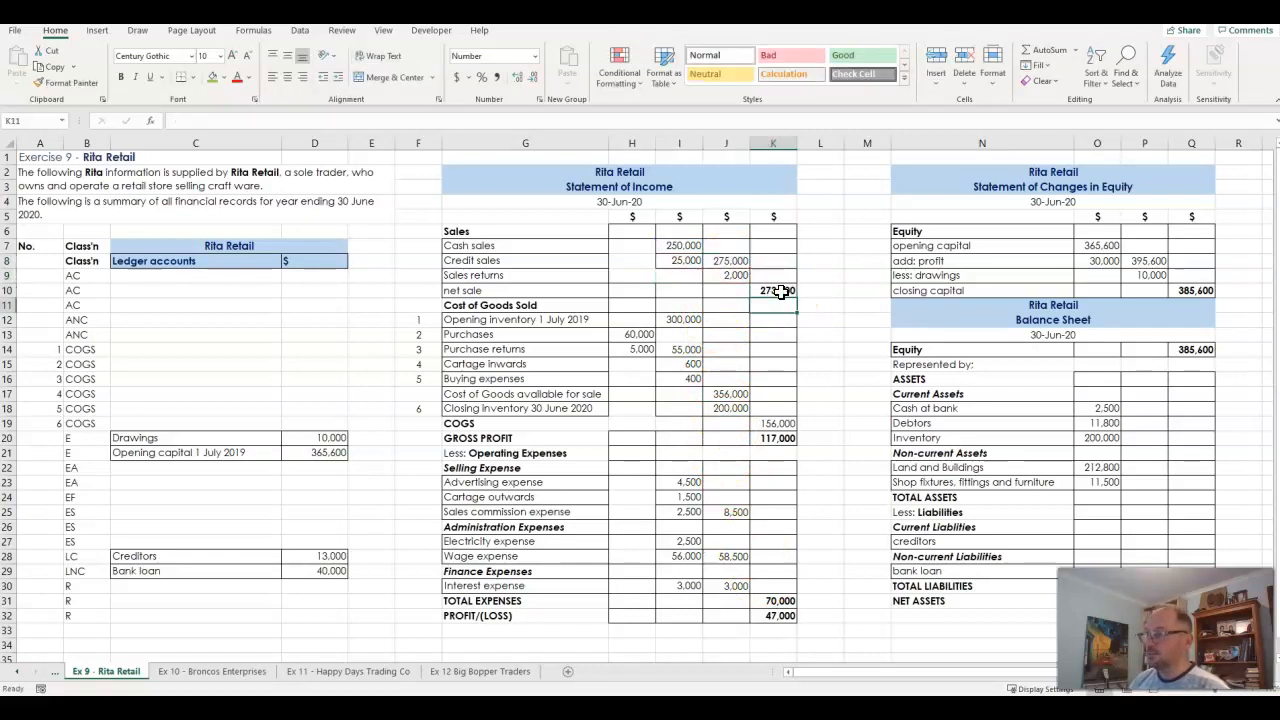
double_click(692, 353)
key(Return)
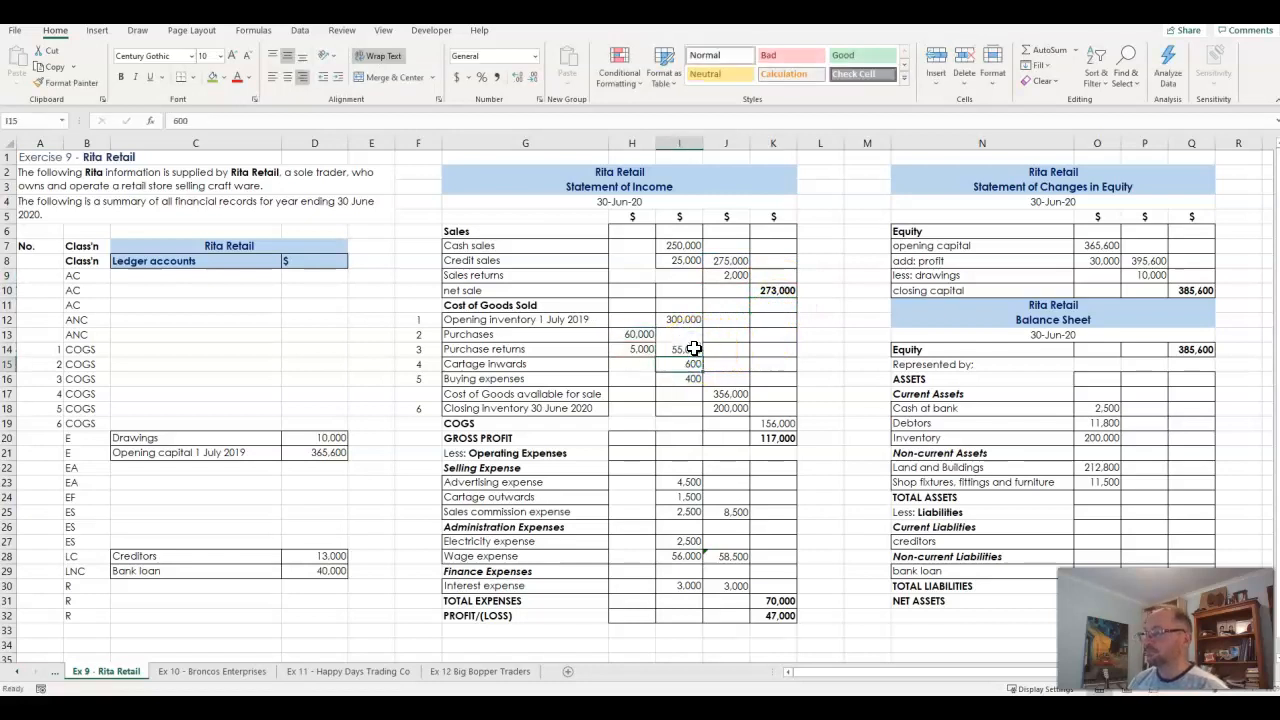
- Highlight the formula cells J8, K10, I14, J17, K19, K20, J25, J28, J30, K31 and K32 with a green fill
click(731, 261)
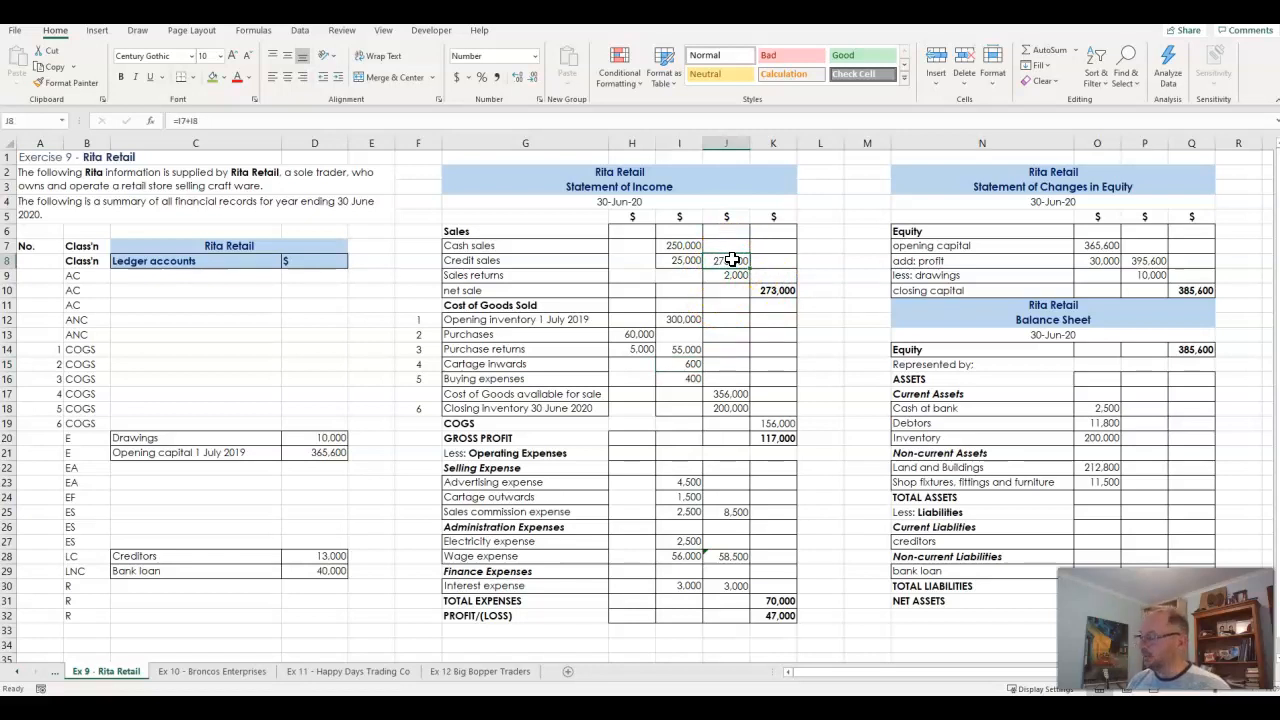
click(773, 290)
ctrl+click(686, 349)
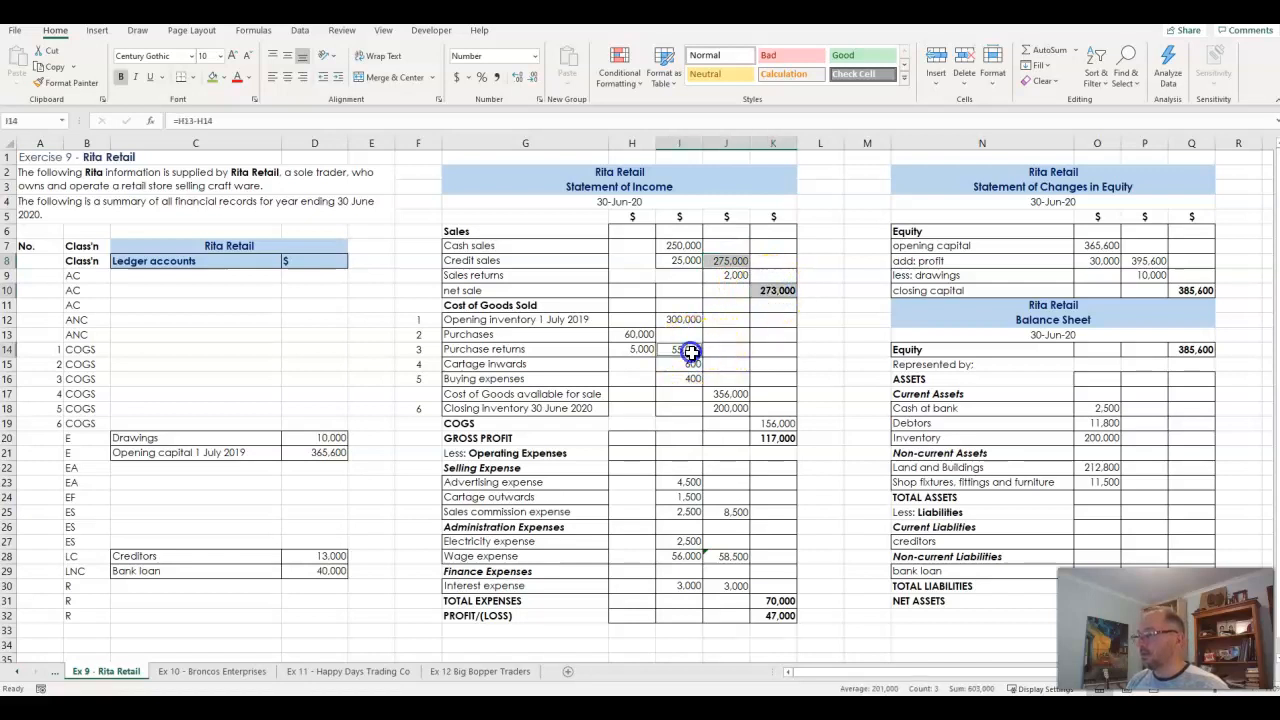
ctrl+click(723, 393)
ctrl+click(773, 423)
ctrl+click(775, 438)
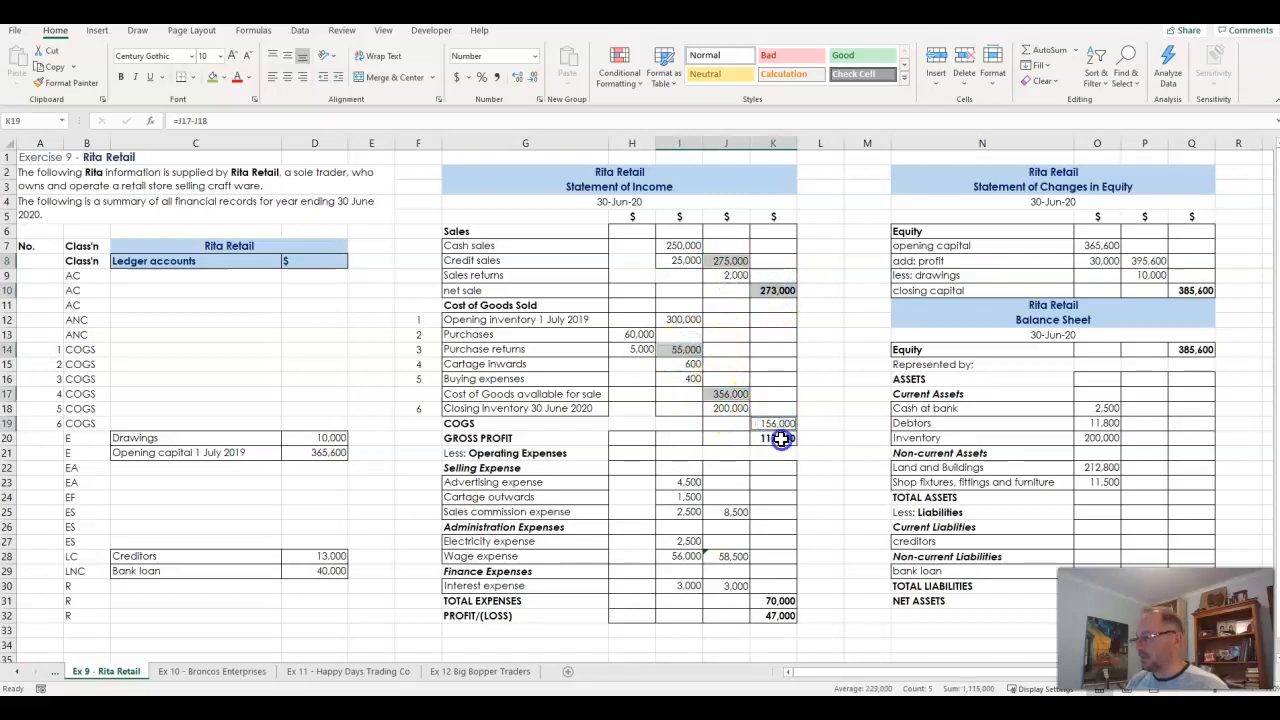
ctrl+click(735, 511)
ctrl+click(734, 556)
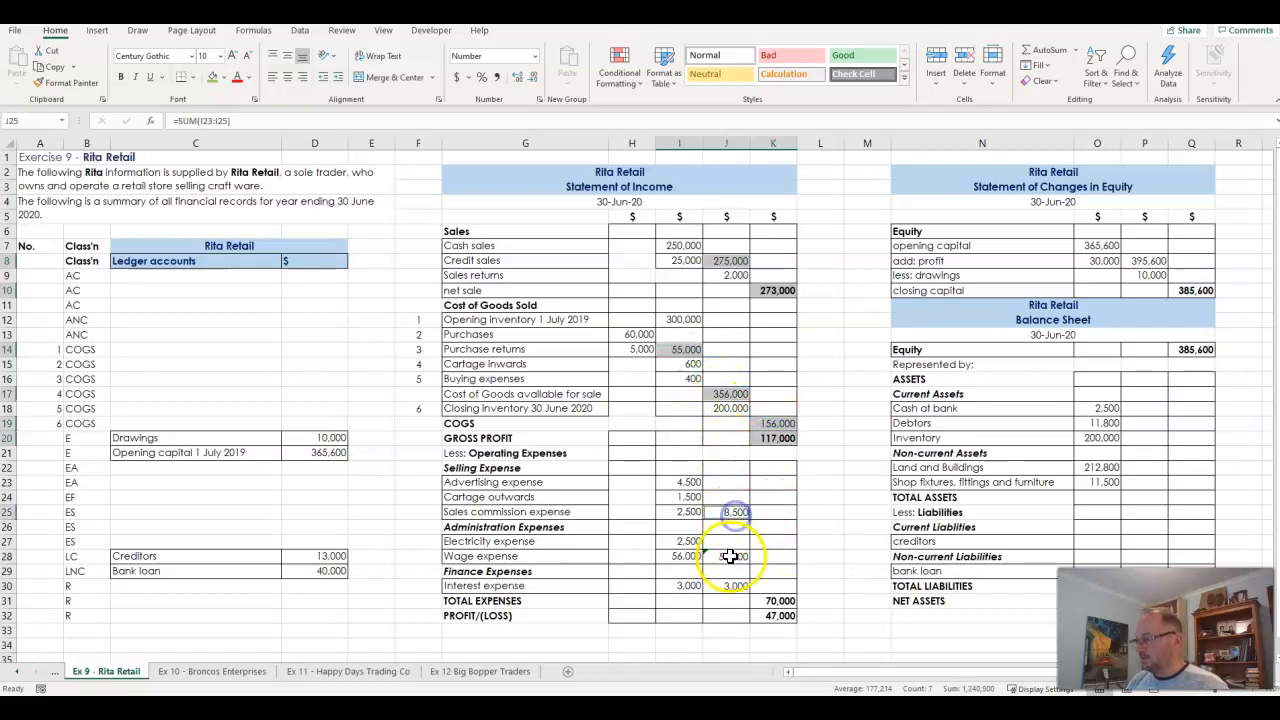
ctrl+click(731, 585)
ctrl+click(775, 600)
ctrl+click(775, 615)
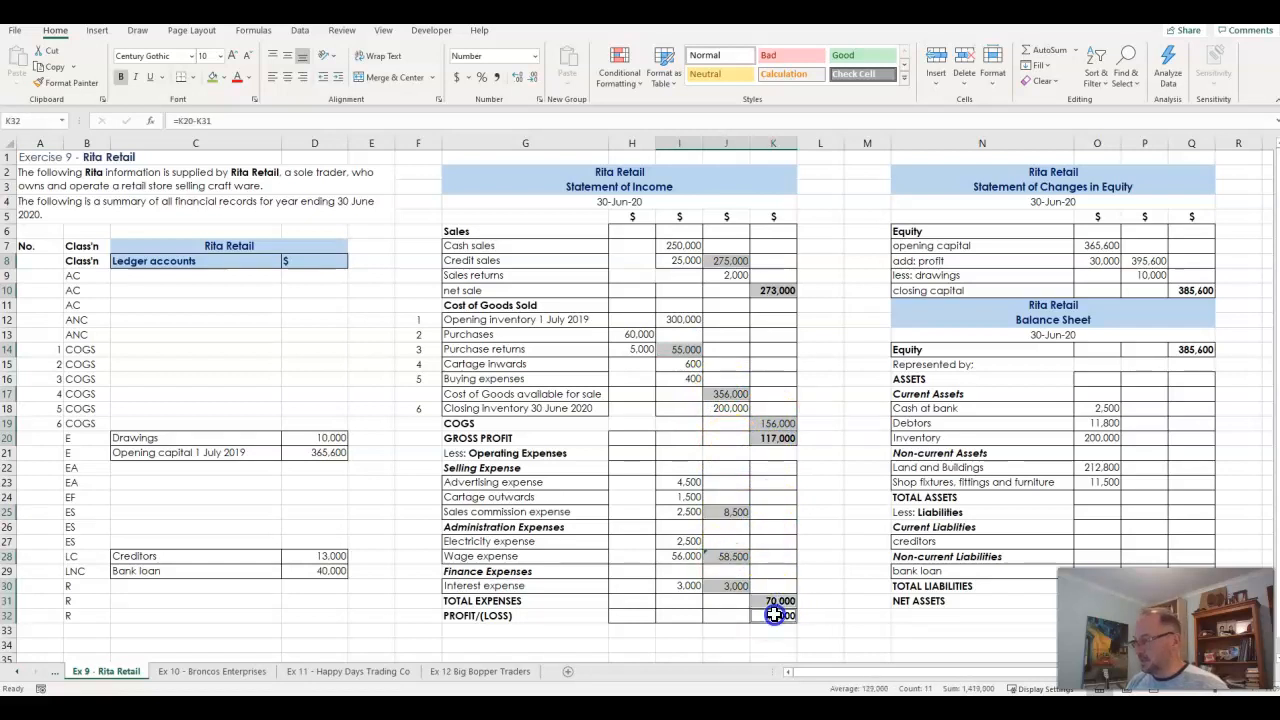
click(211, 77)
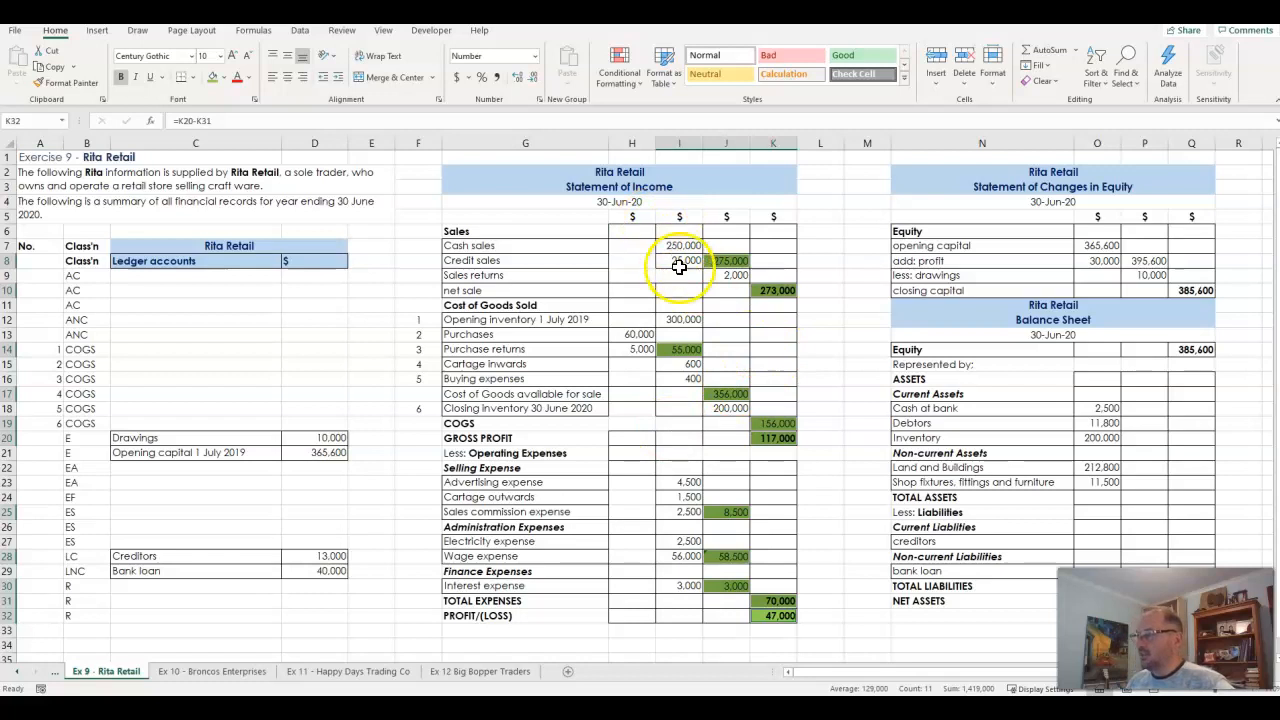
- Try sales returns of 5,000 in J9, undoing it and restoring the green fill on the formula cells
click(737, 277)
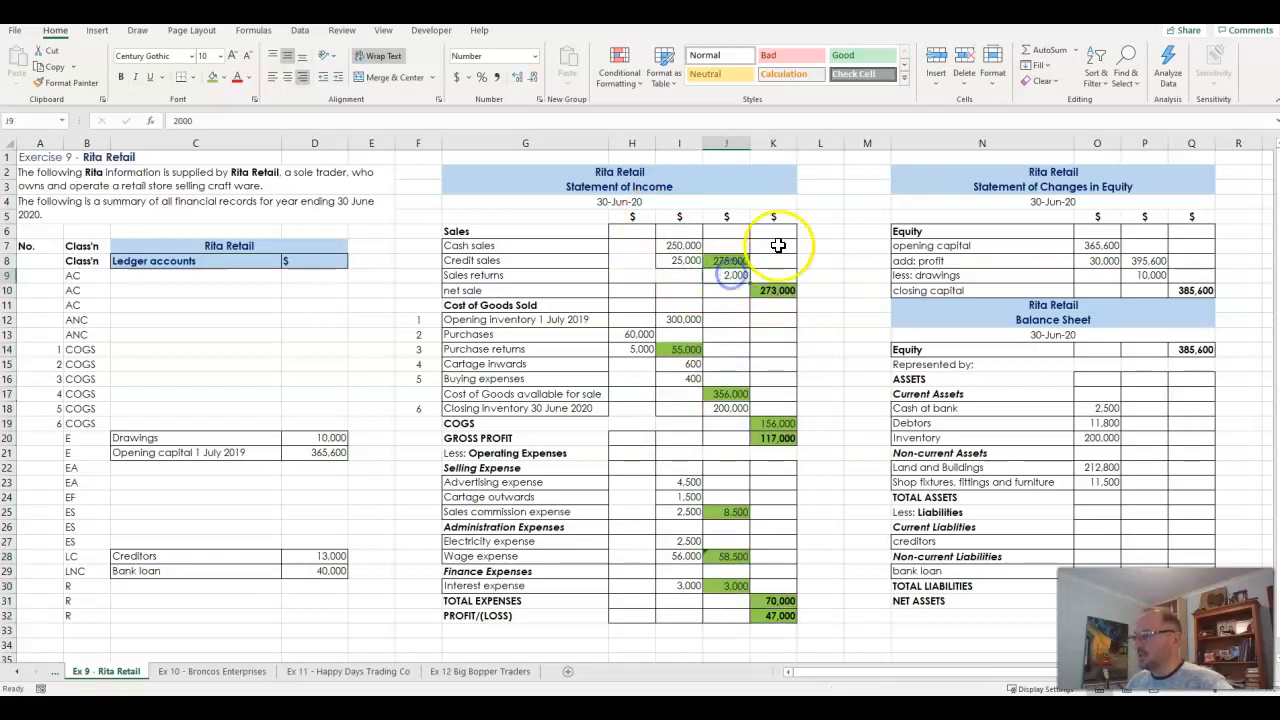
text(5,000)
key(Return)
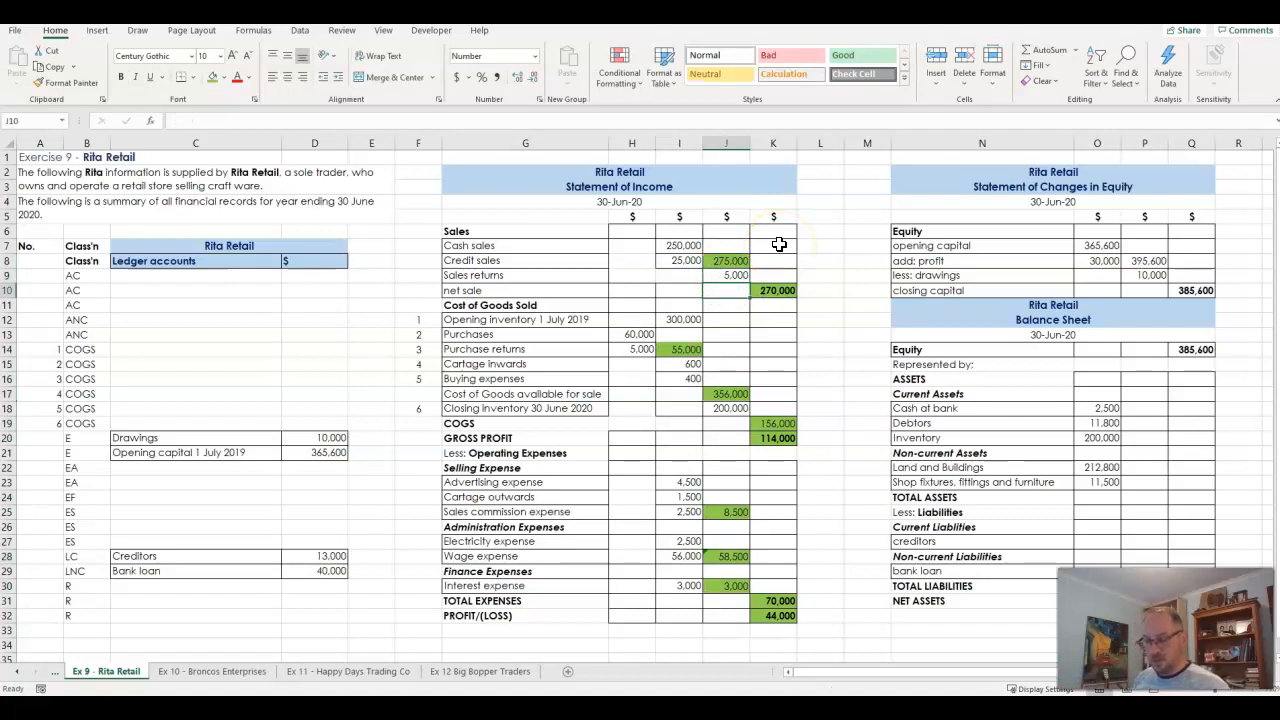
key(ctrl+z)
key(ctrl+z)
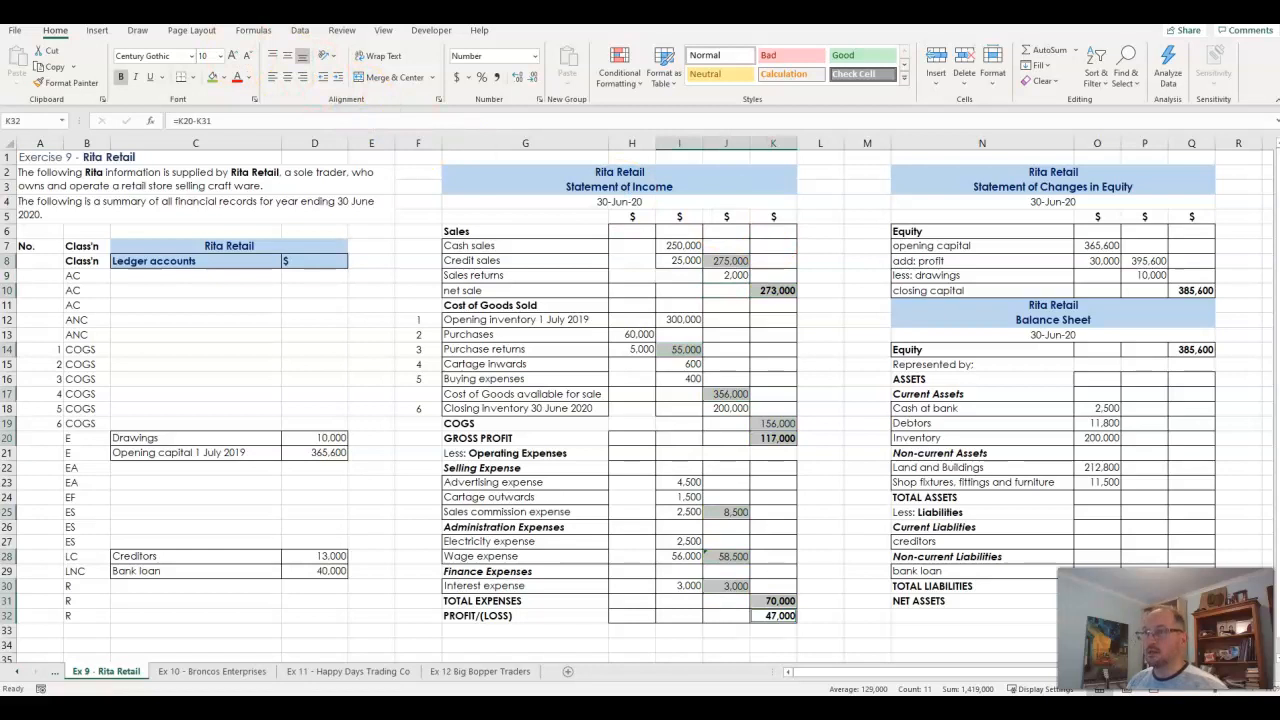
click(212, 77)
- Test the sales formulas with credit sales of 5,000 in I8 and cash sales of 220,000 in I7
click(683, 260)
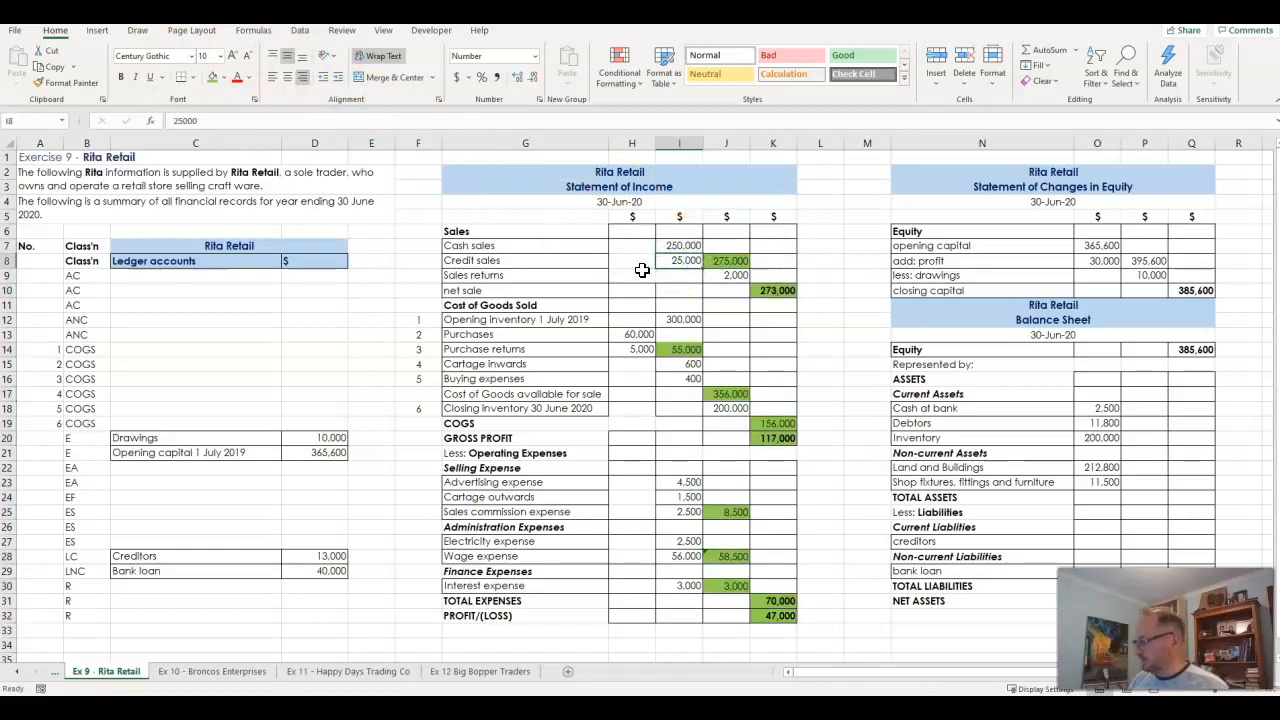
text(5000)
key(Up)
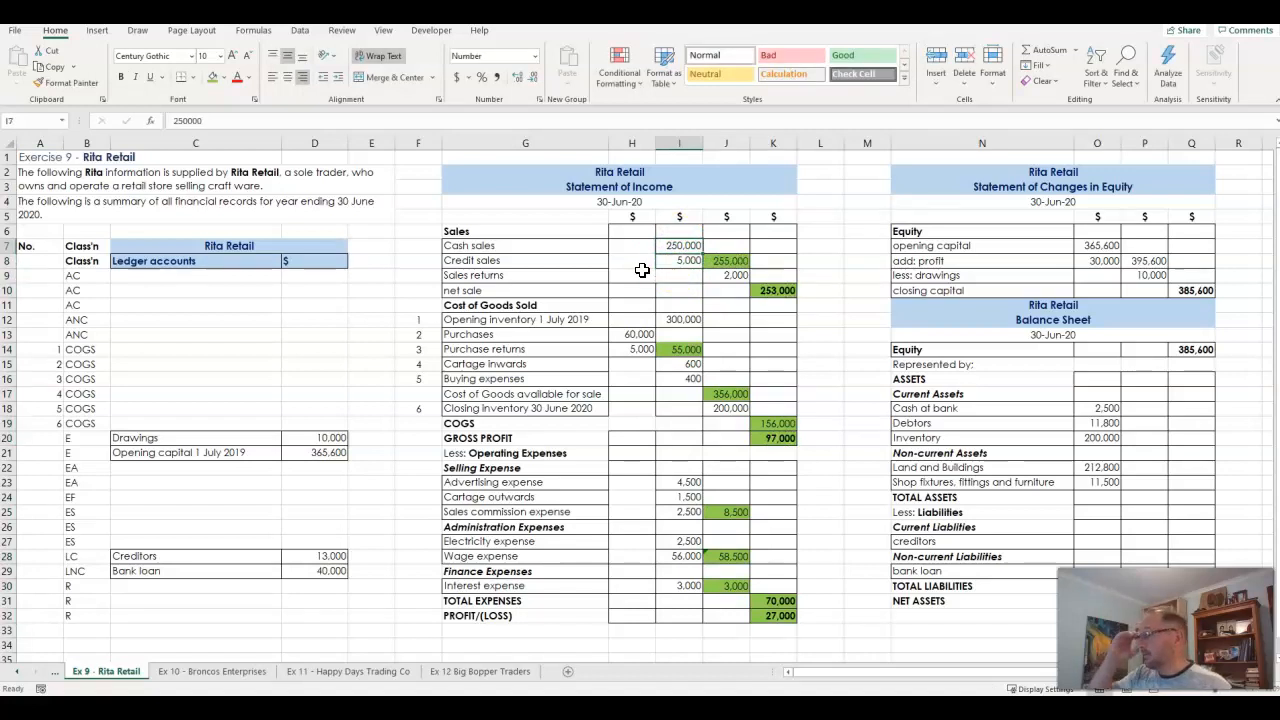
text(220000)
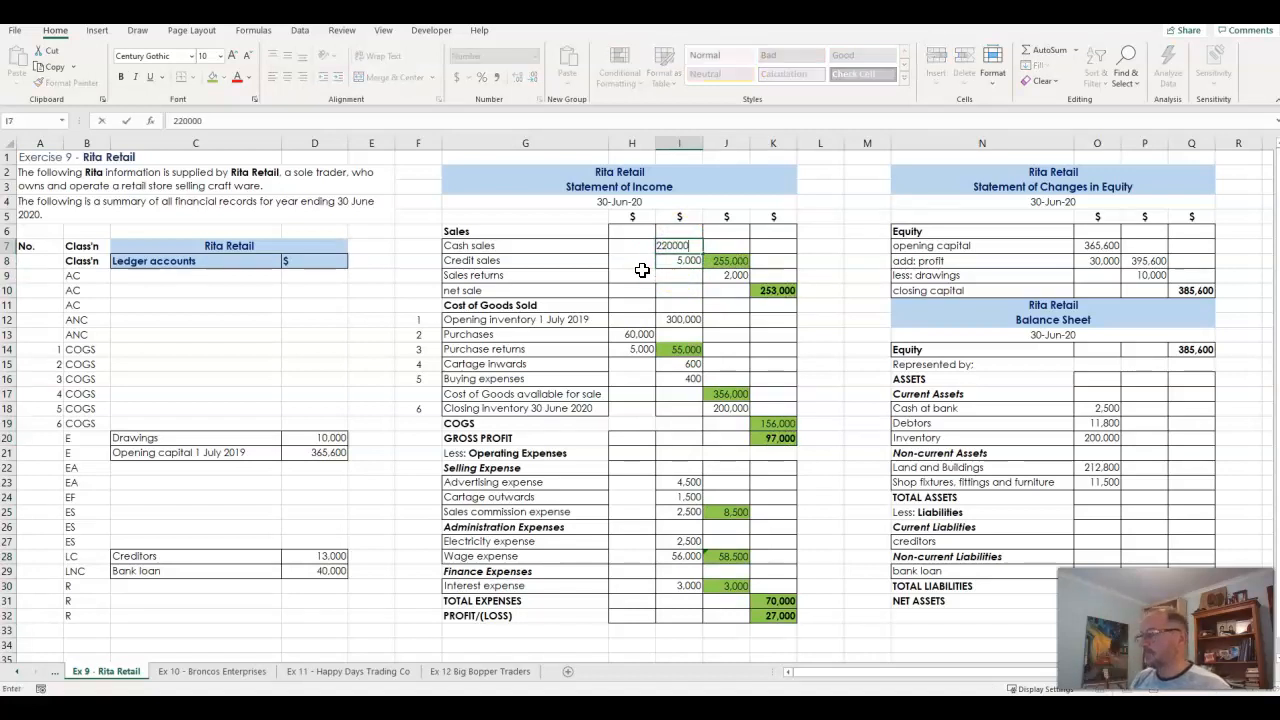
key(Return)
- Test cash sales of 250,000 and 252,000 in I7, and credit sales of 200 in I8
key(Up)
text(250000)
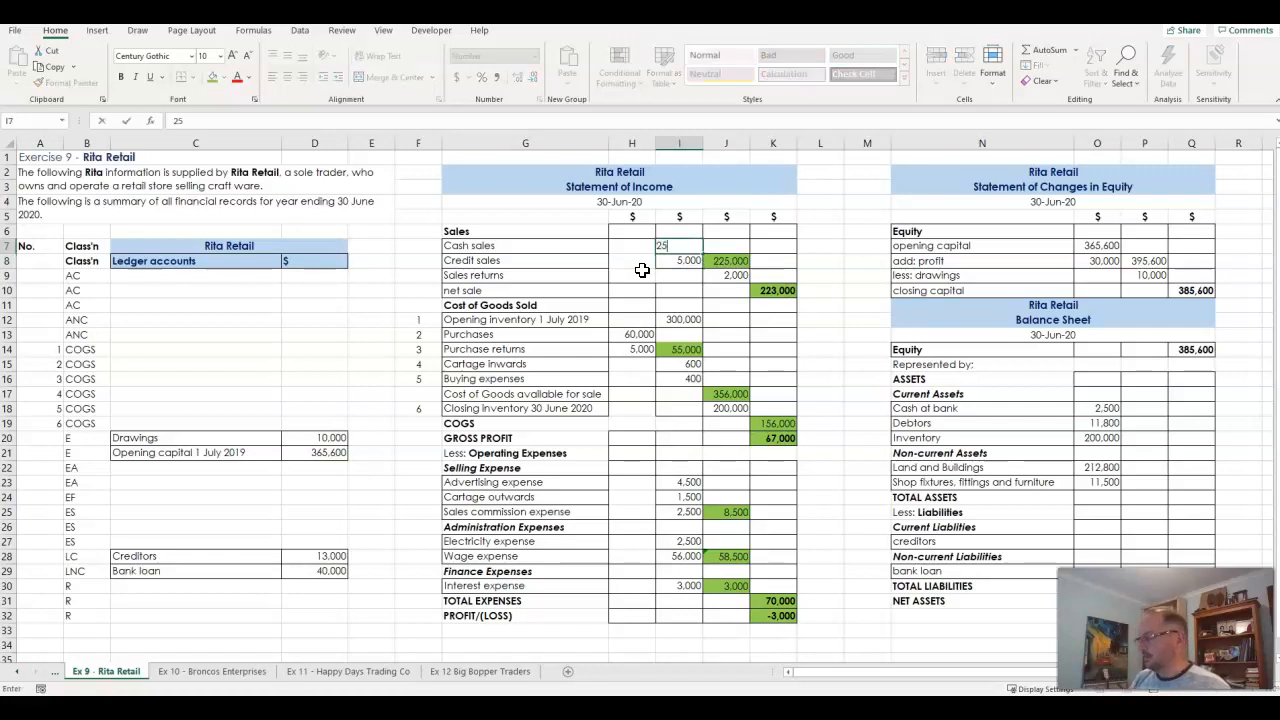
key(Return)
key(Up)
text(252000)
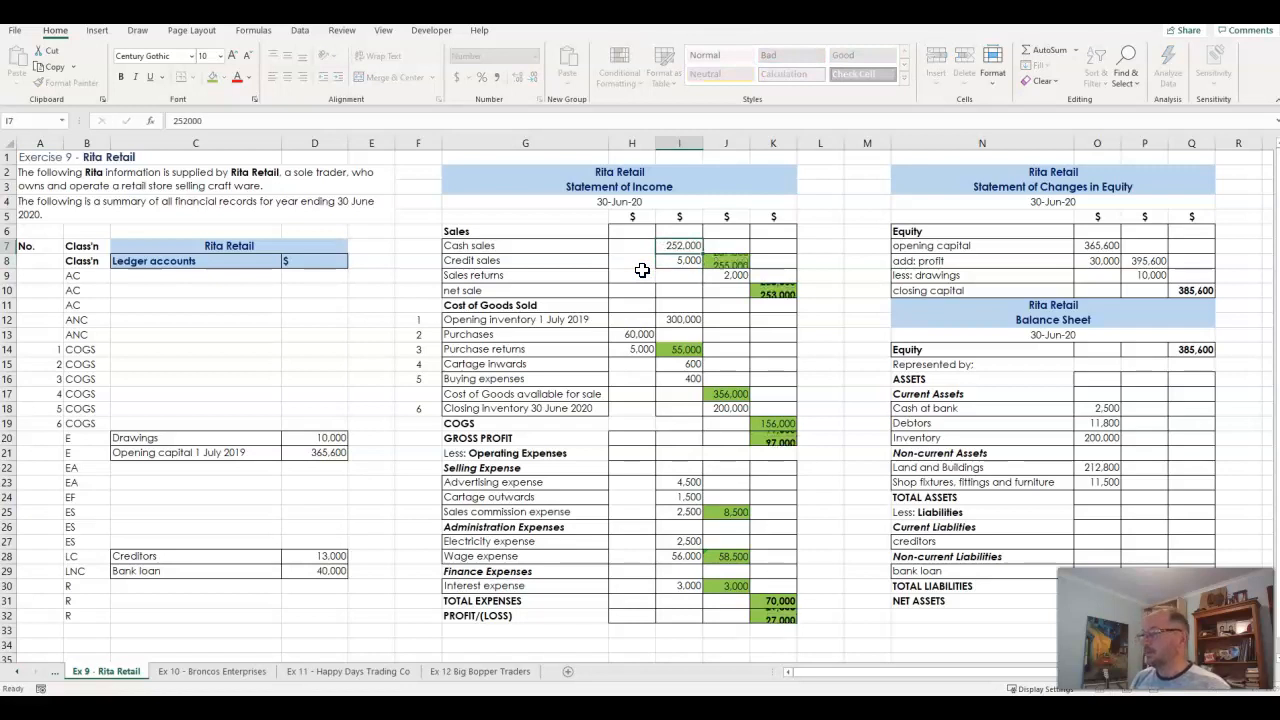
key(Return)
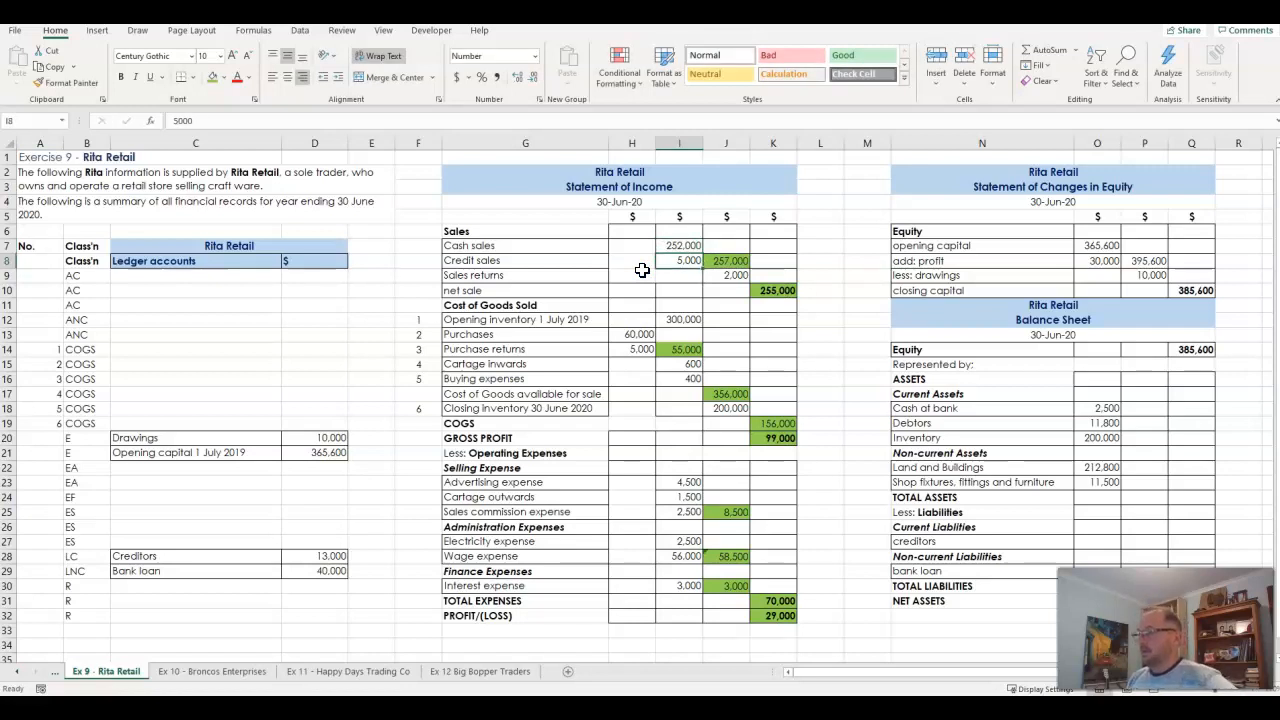
text(200)
key(Up)
- Set cash sales in I7 to 240,000 and credit sales in I8 to 12,000
text(240000)
key(ctrl+Return)
key(Down)
text(120)
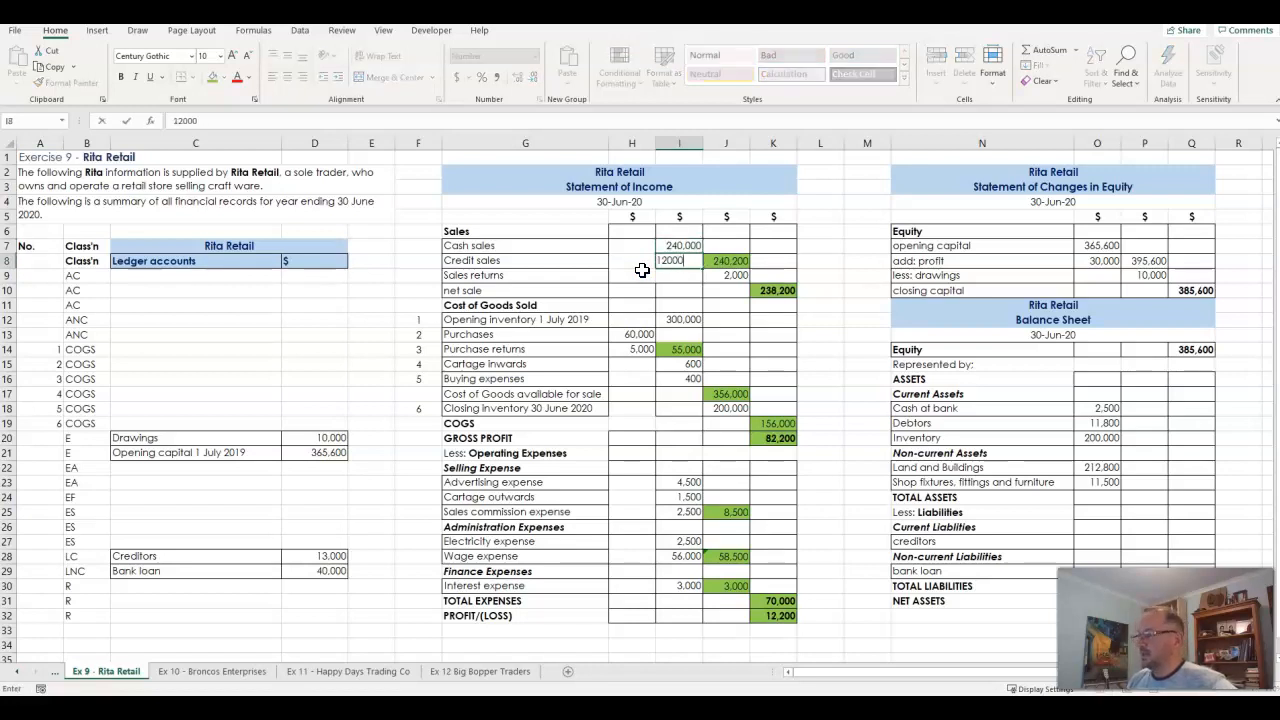
key(Return)
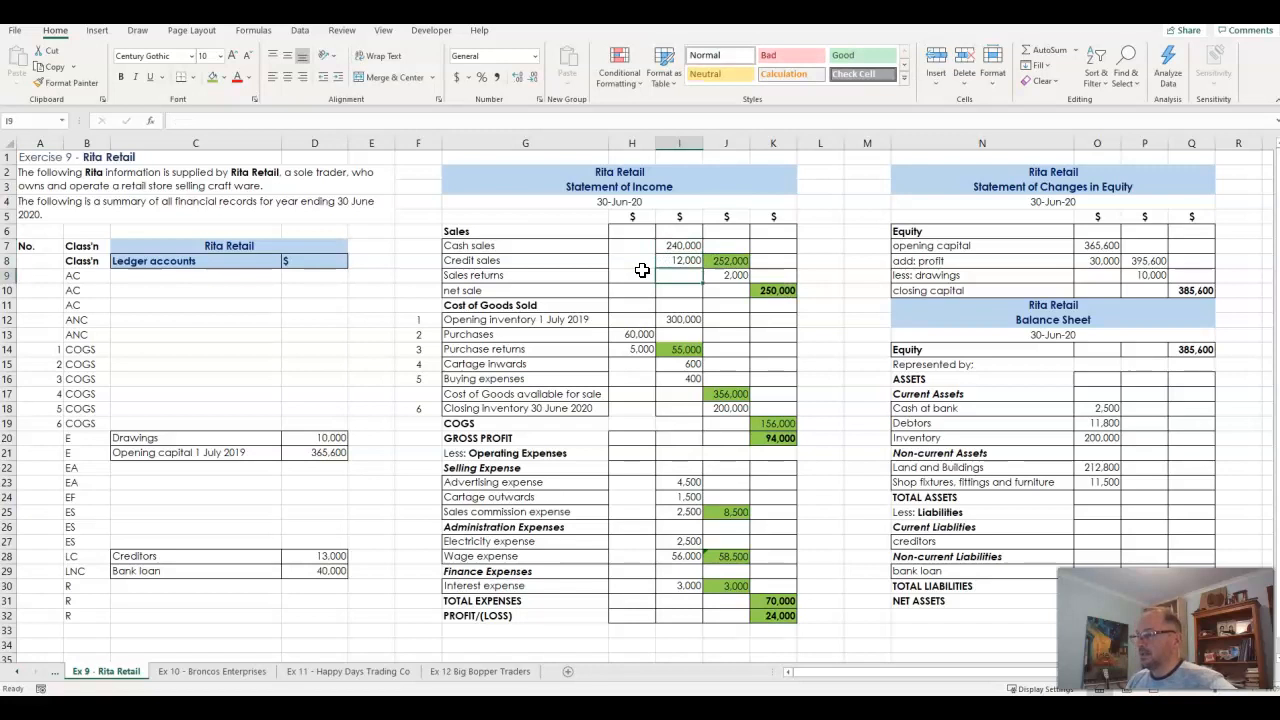
- Set the purchases amount in H13 to 54,000
click(629, 336)
text(54,0)
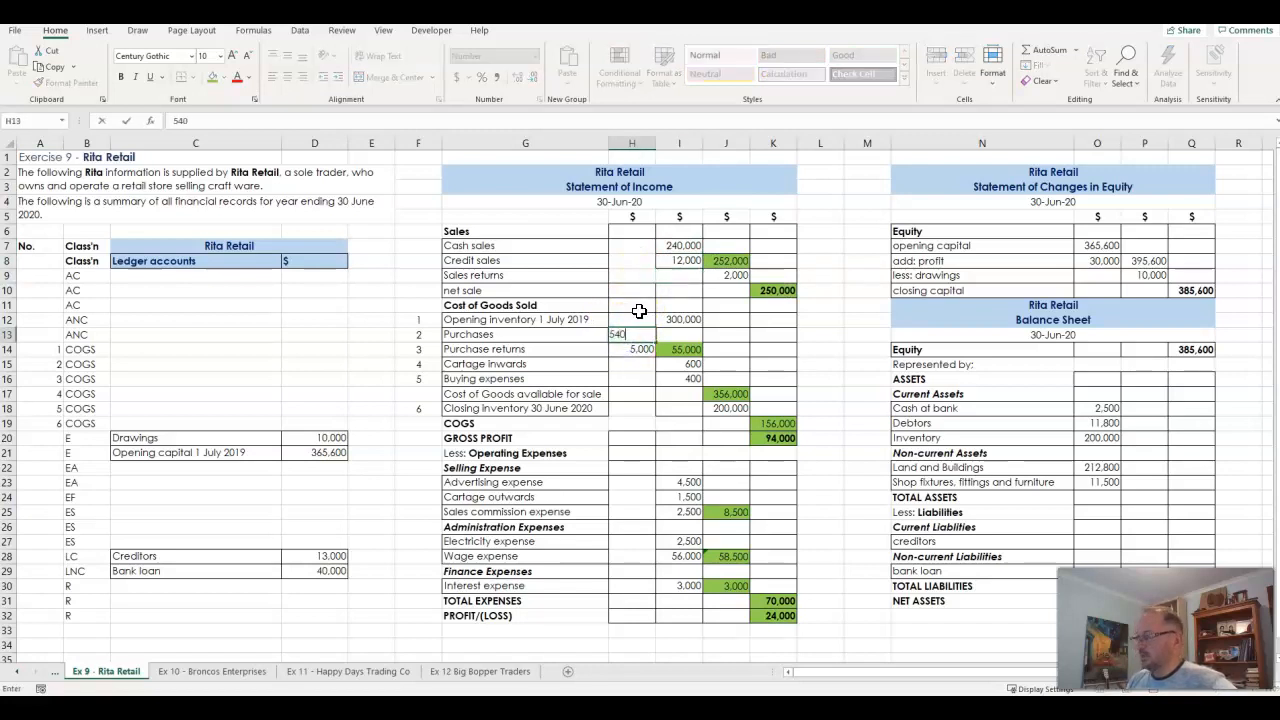
text(00)
key(Return)
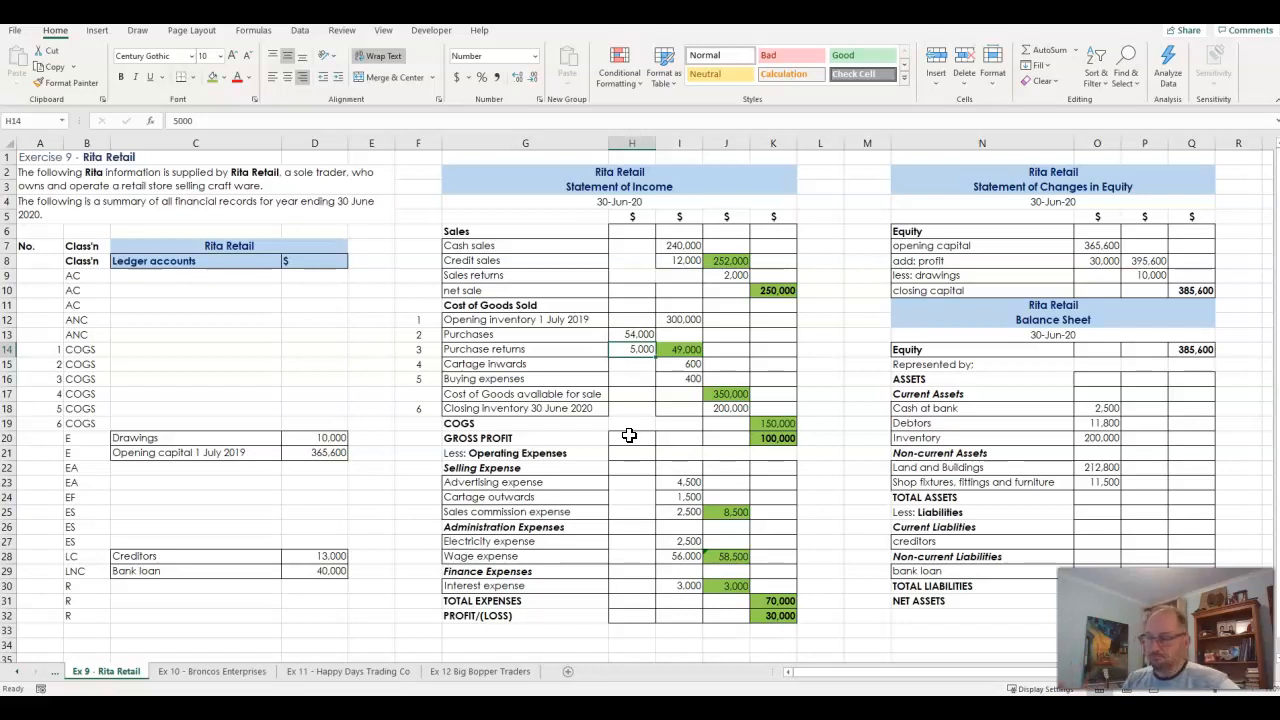
scroll(528, 528, down, 9)
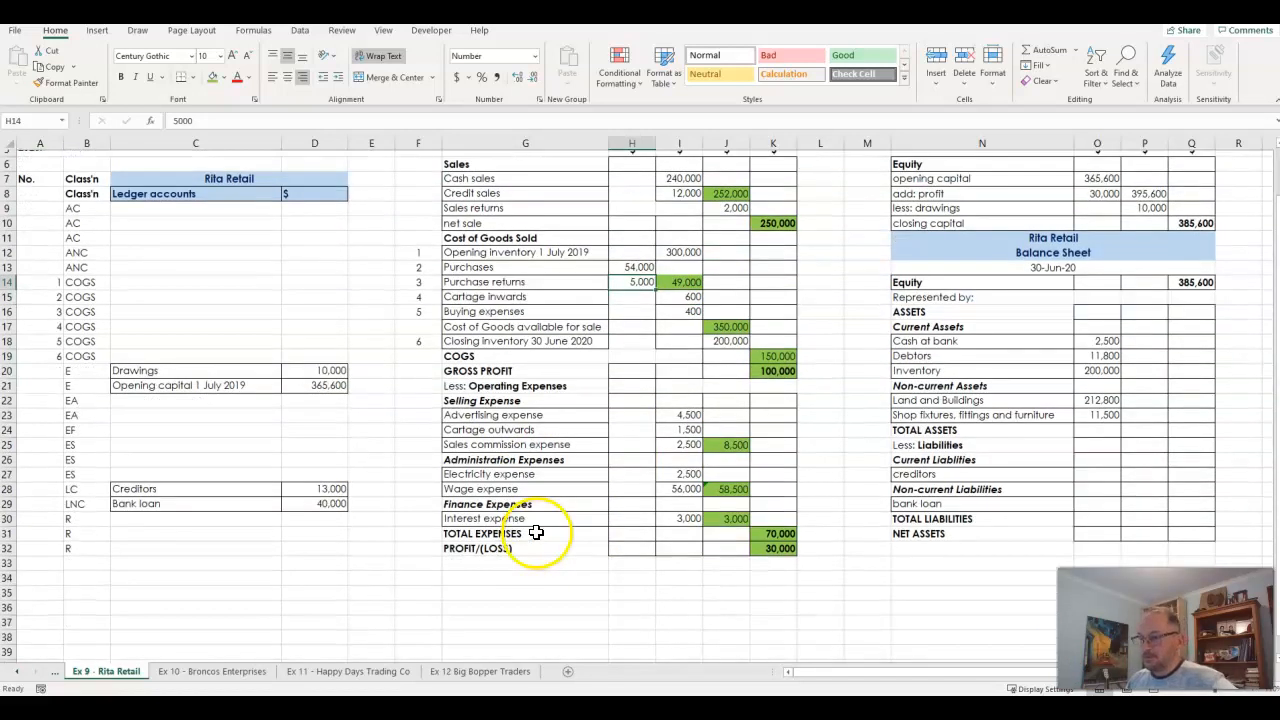
scroll(523, 533, up, 8)
scroll(523, 533, up, 1)
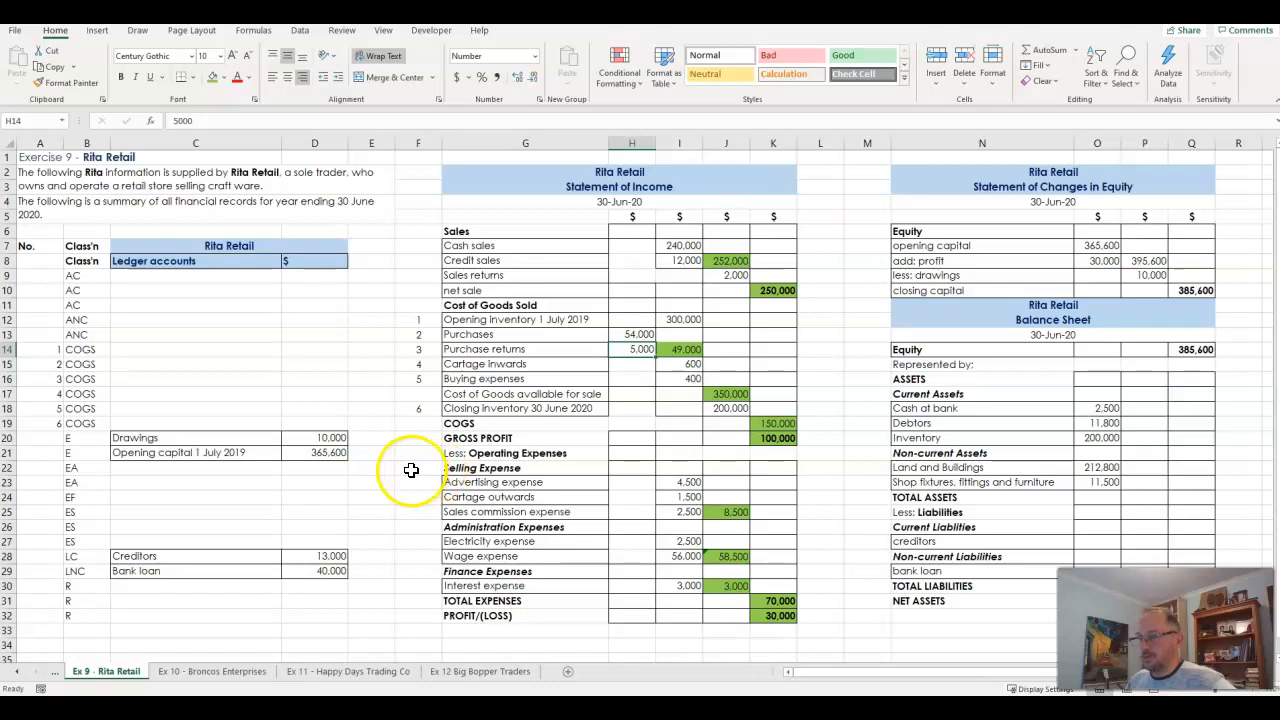
scroll(212, 501, down, 10)
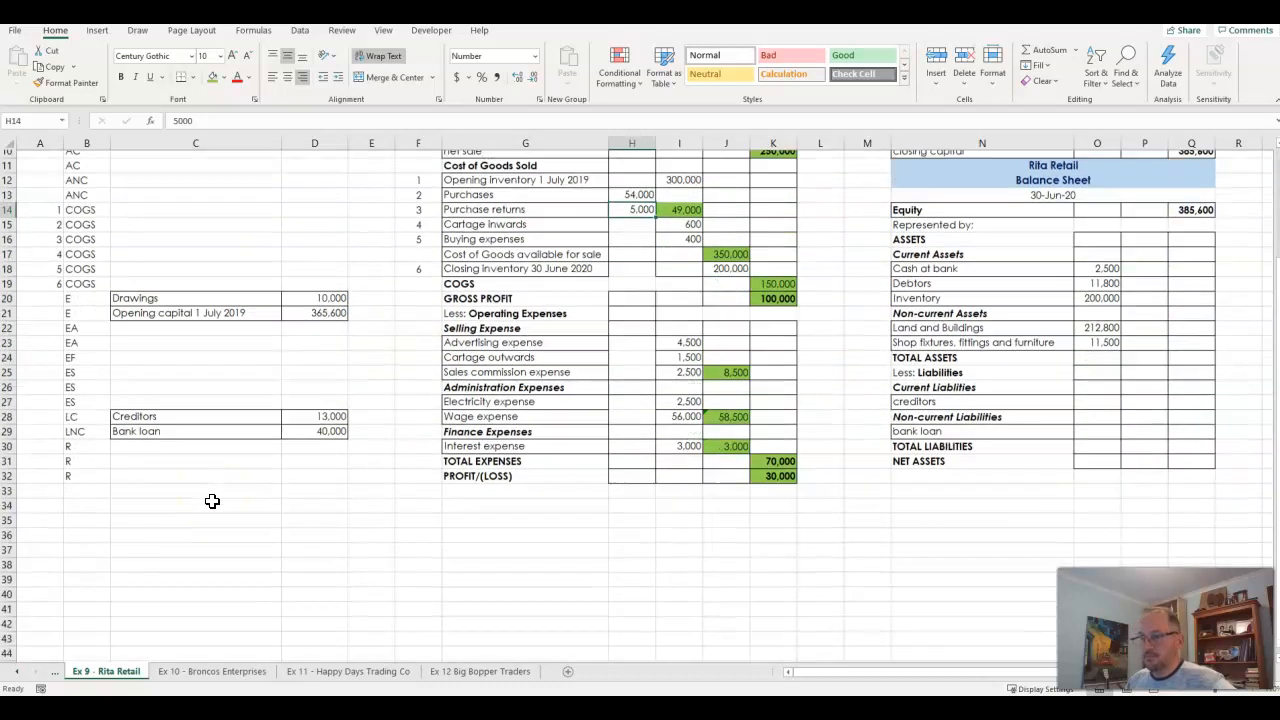
scroll(212, 501, up, 10)
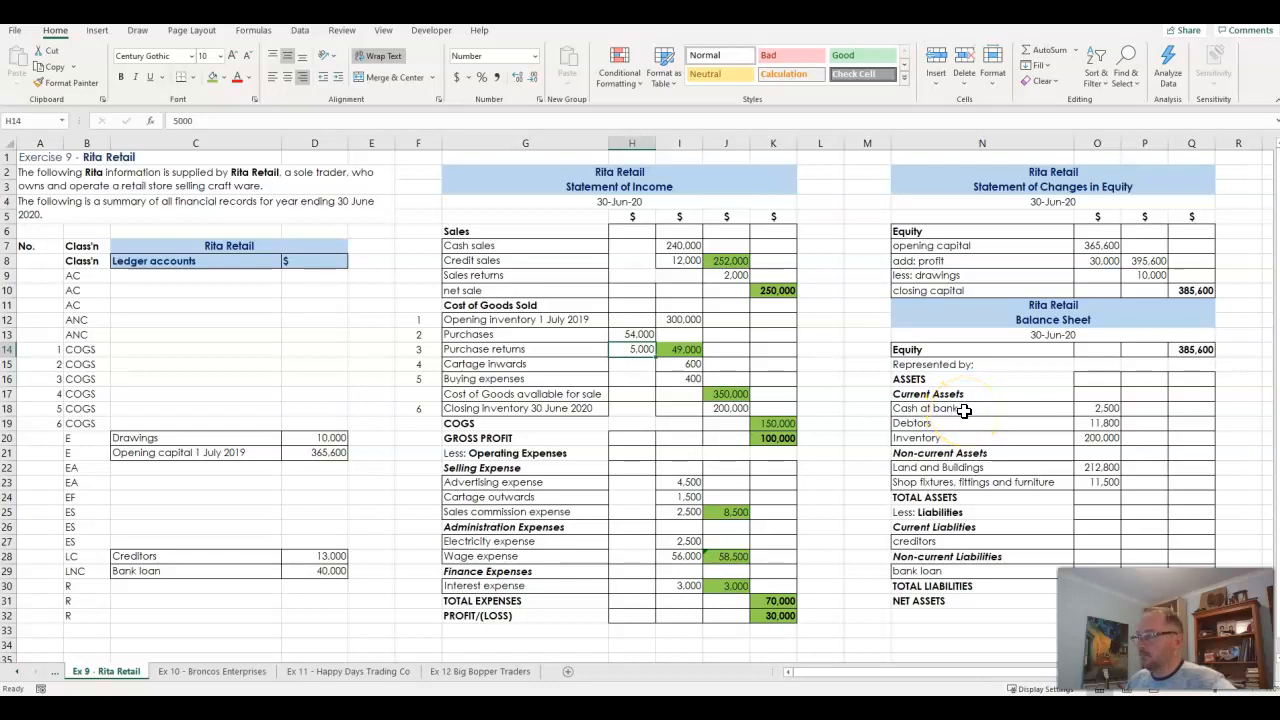
drag(963, 410, 1089, 441)
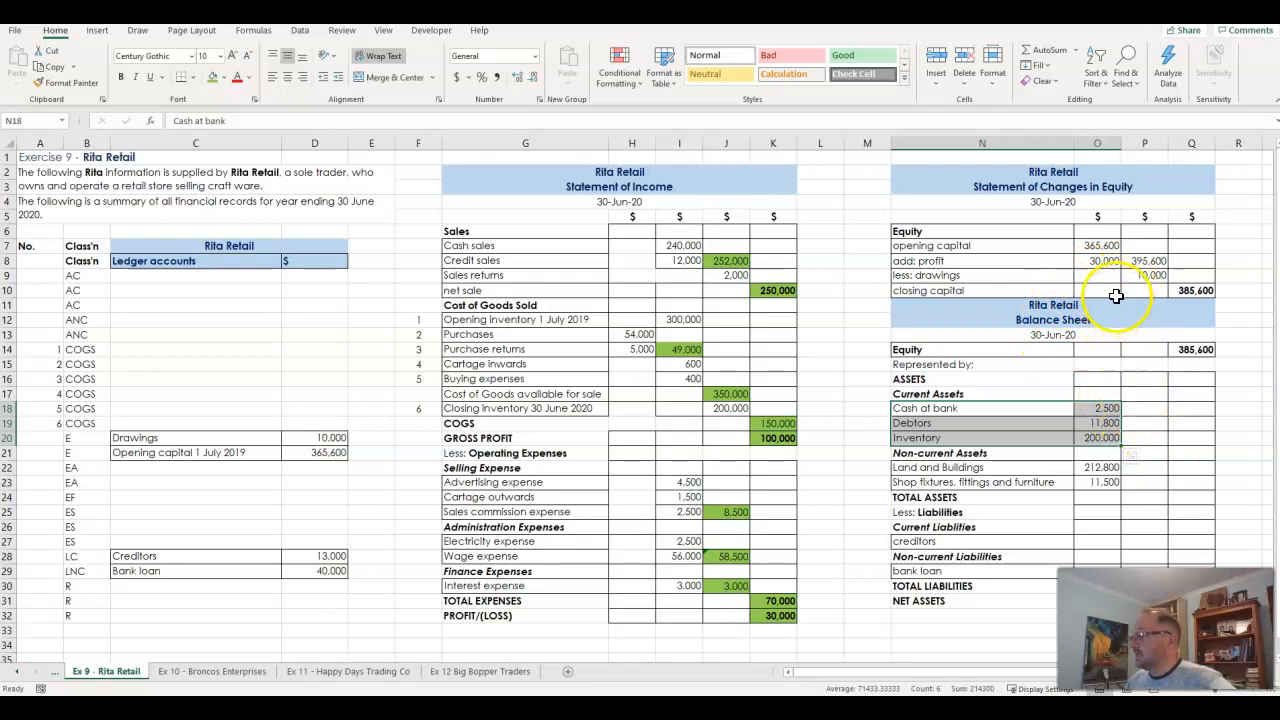
- Move the Opening capital 1 July 2019 account and its amount from the ledger to N7:O7 in the Statement of Changes in Equity
click(1090, 245)
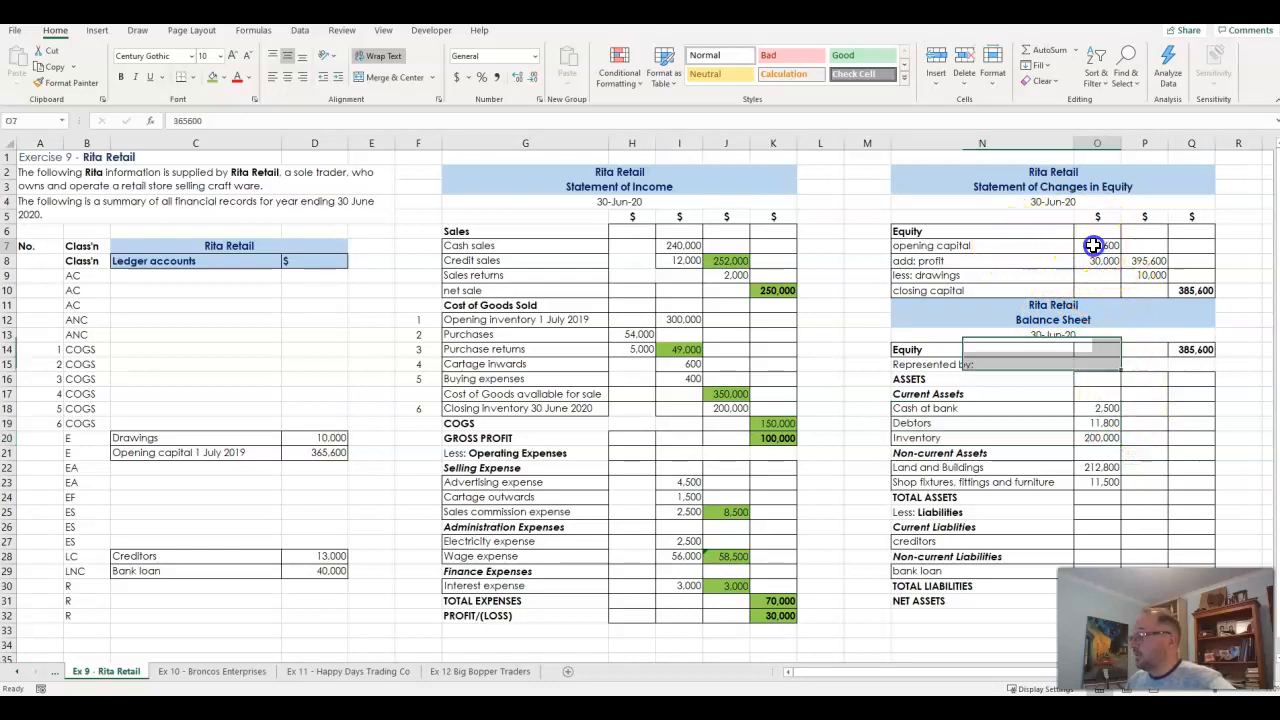
drag(200, 452, 967, 247)
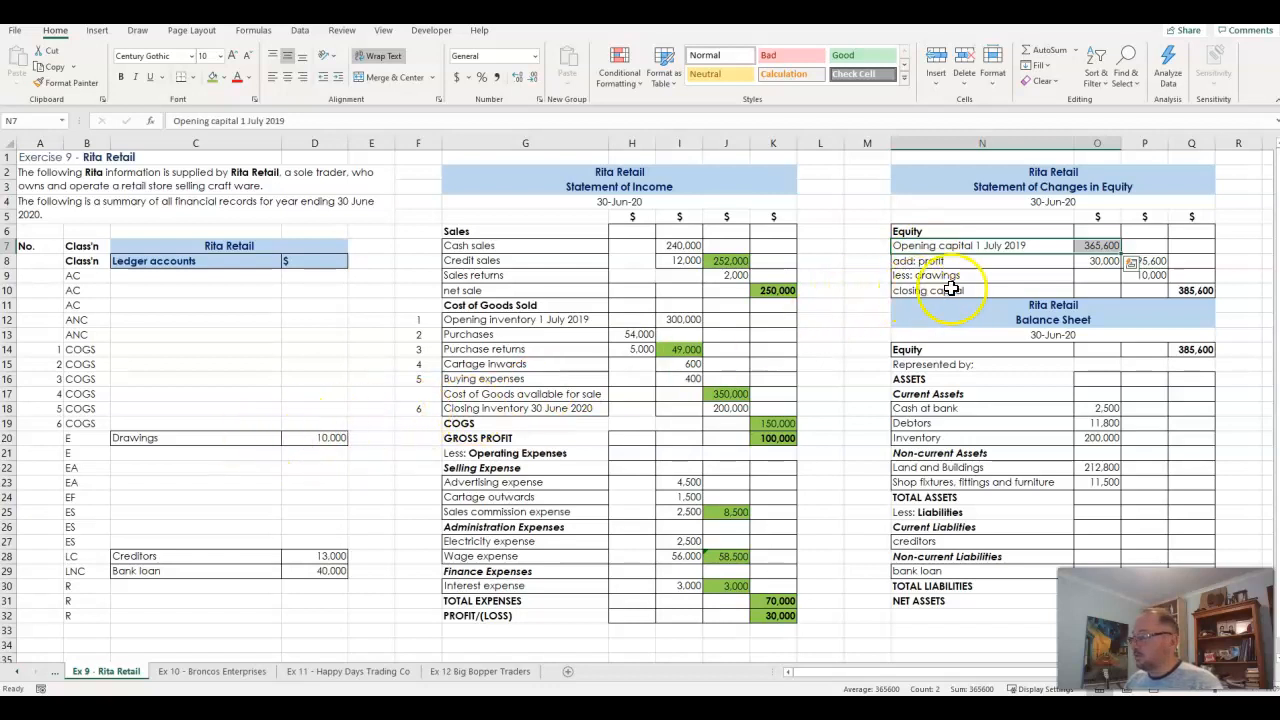
- Move the drawings amount from D20 to P9 in the Statement of Changes in Equity and clear the Drawings label in C20
click(312, 437)
key(ctrl+c)
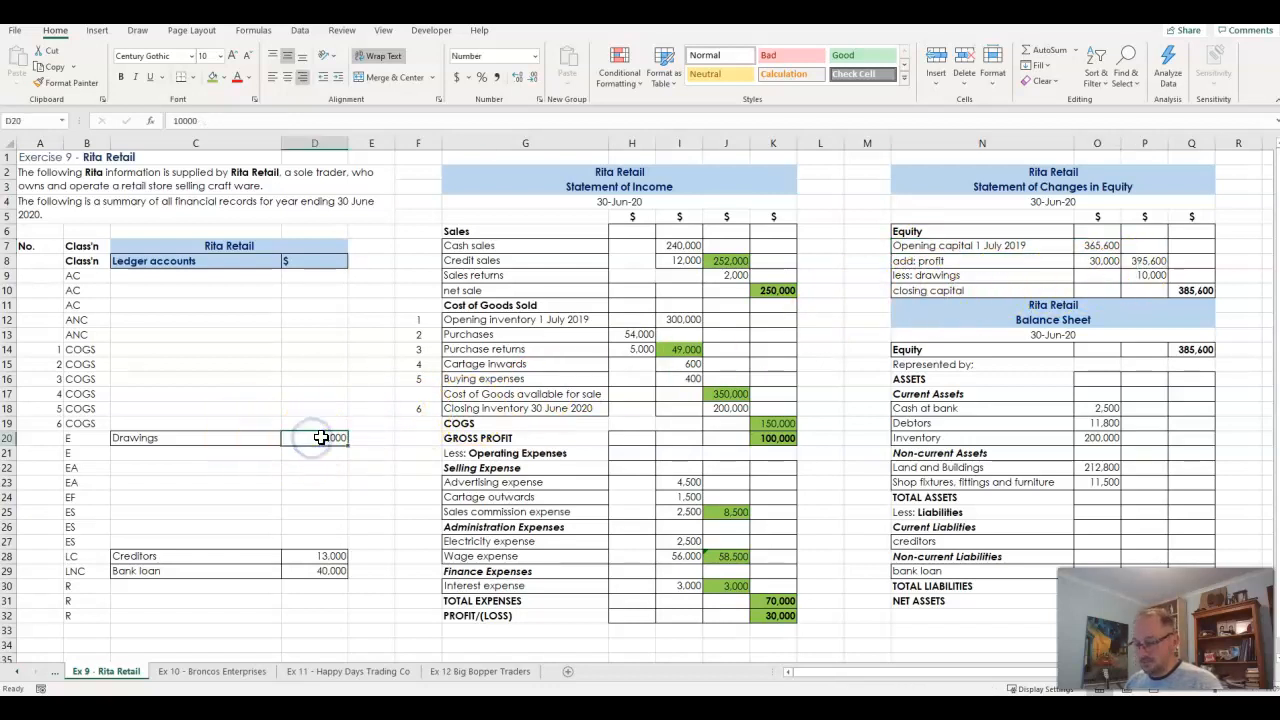
click(1145, 275)
key(Return)
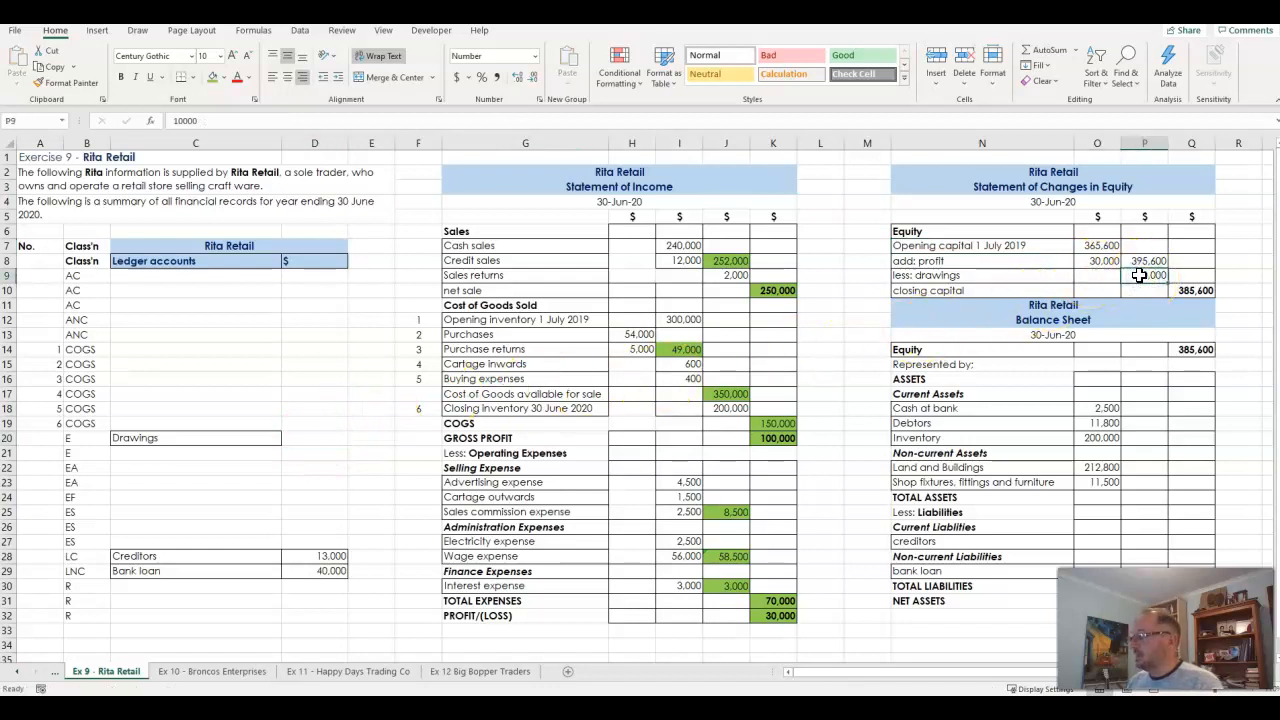
click(233, 438)
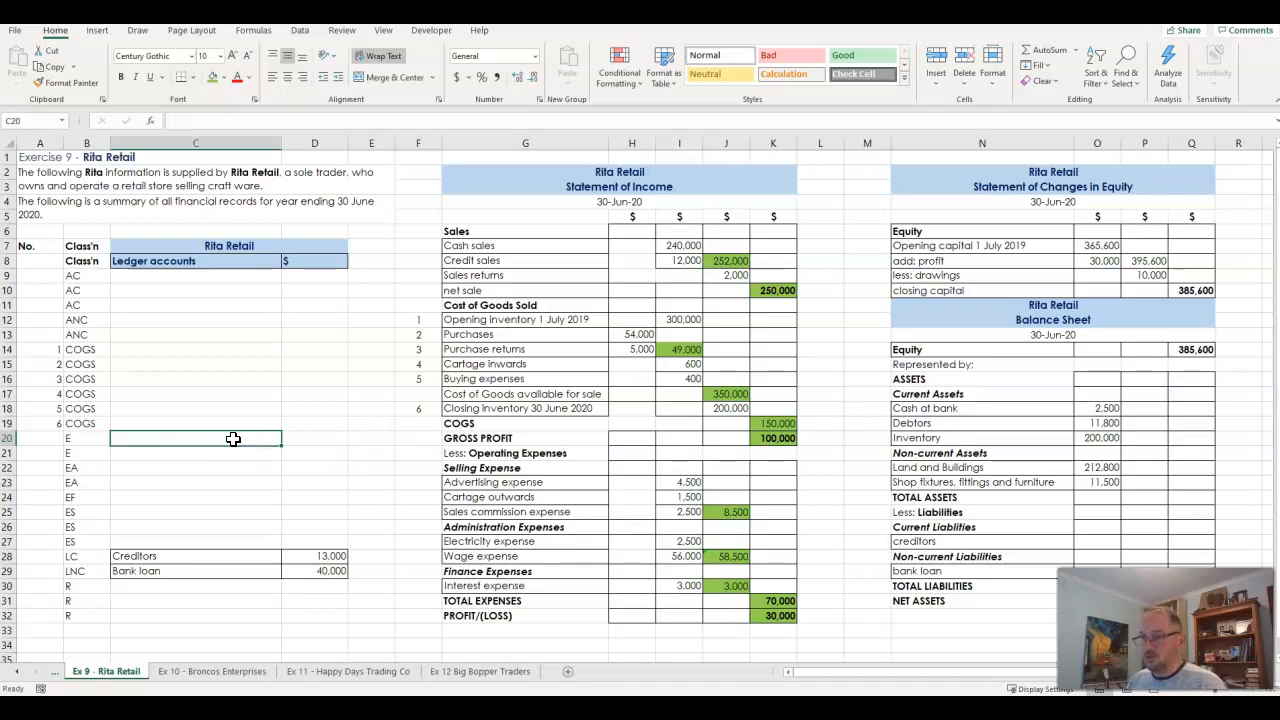
drag(223, 560, 228, 573)
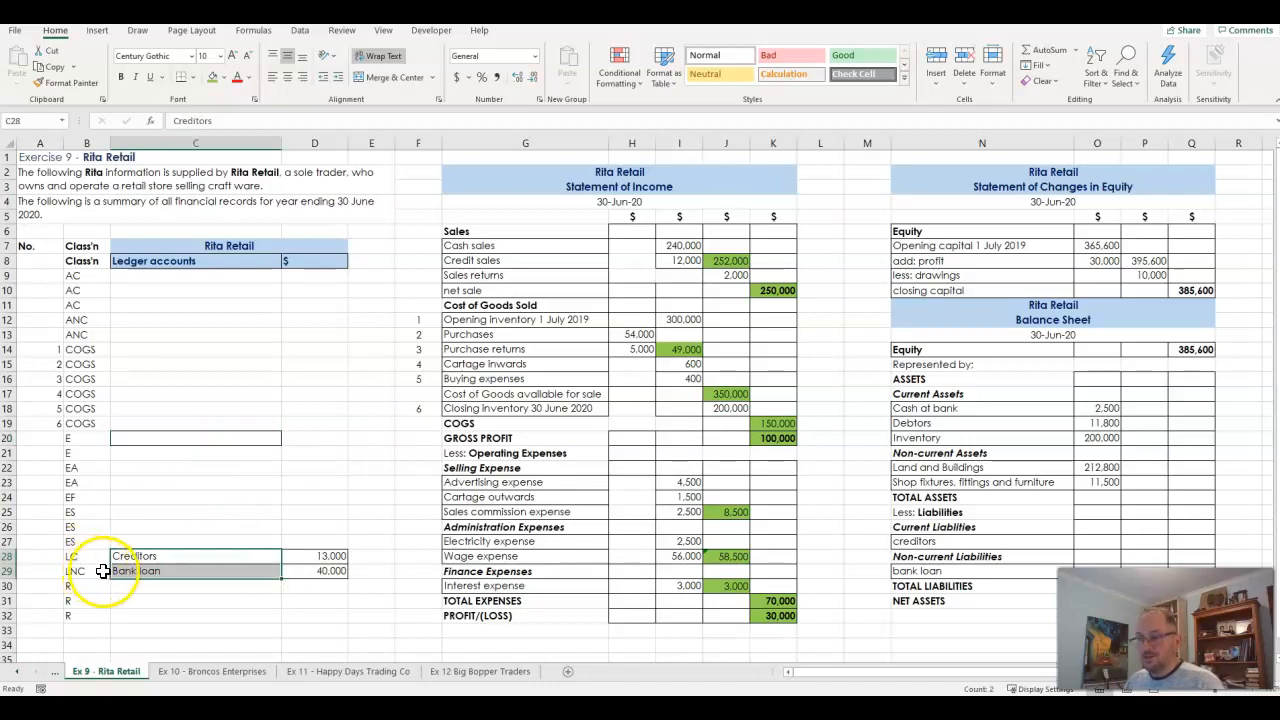
drag(257, 558, 311, 560)
key(ctrl+c)
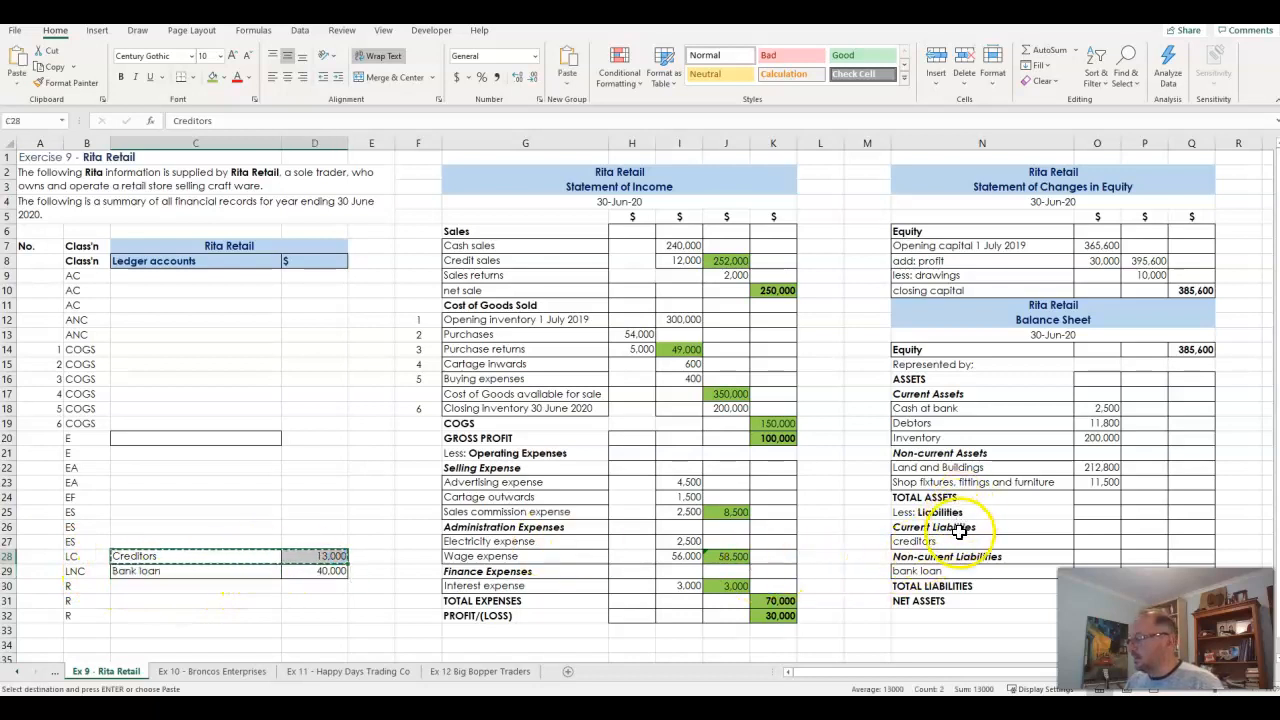
click(997, 541)
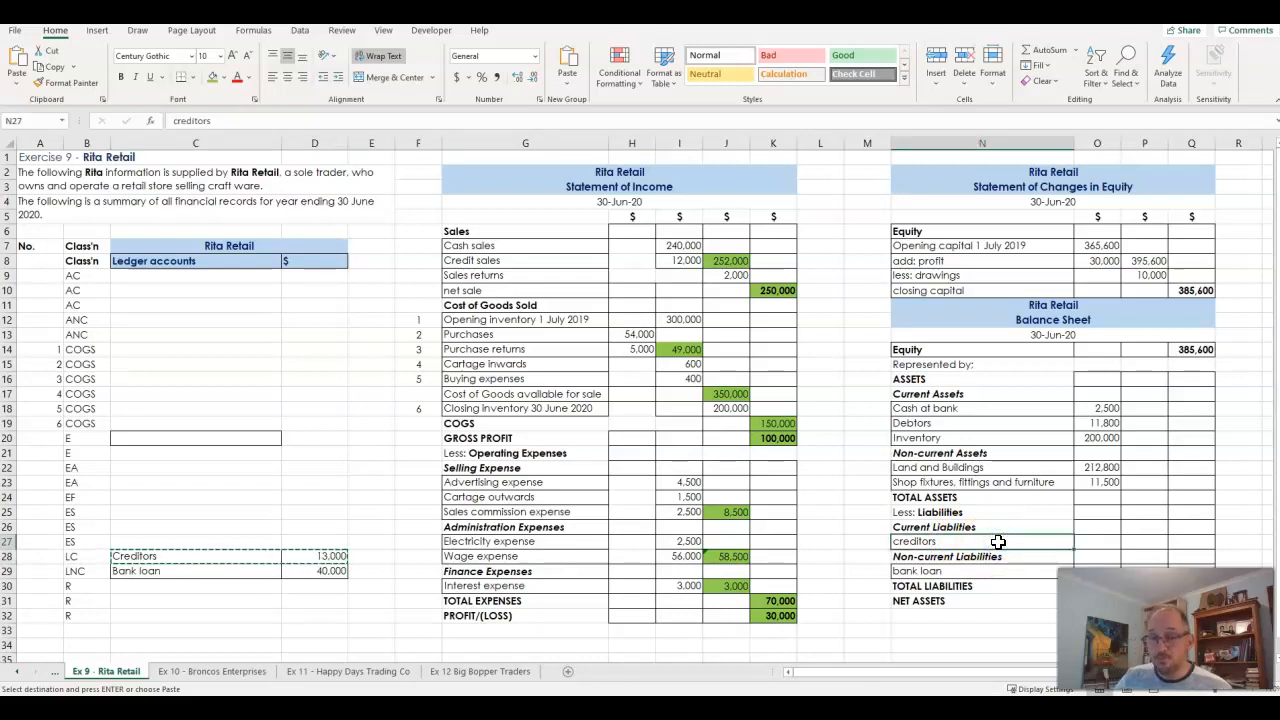
key(Escape)
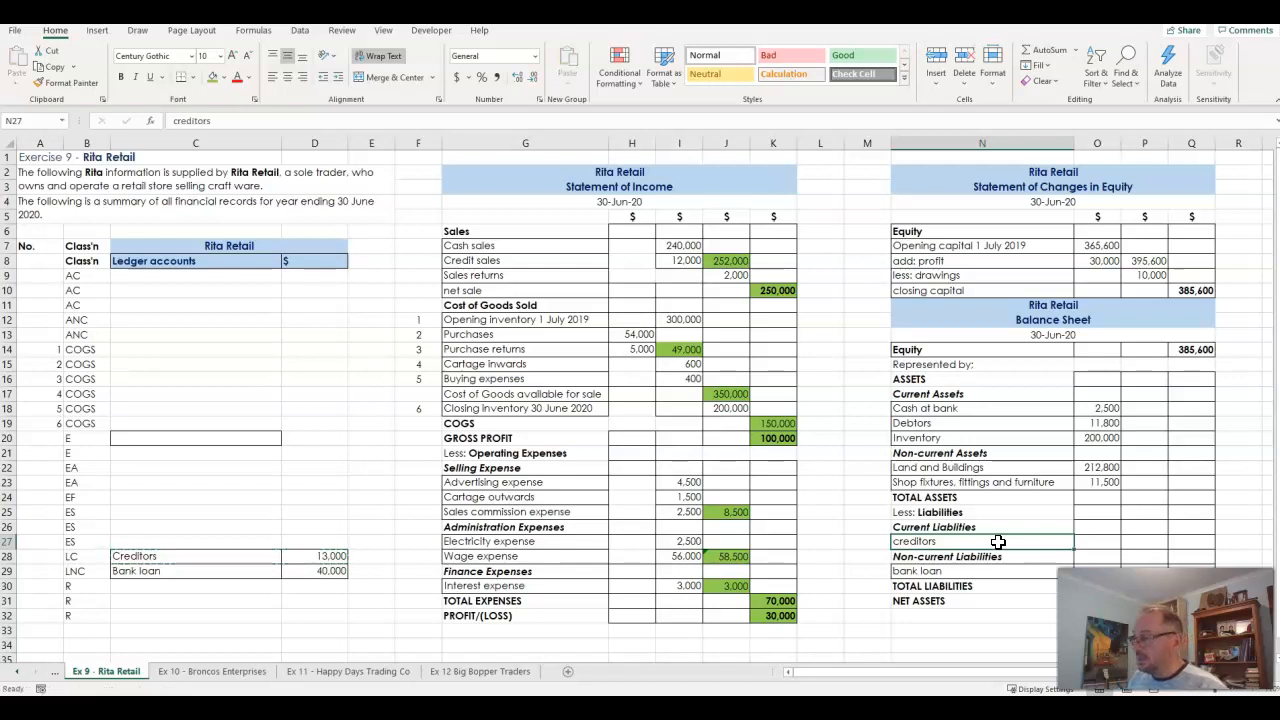
drag(216, 275, 323, 615)
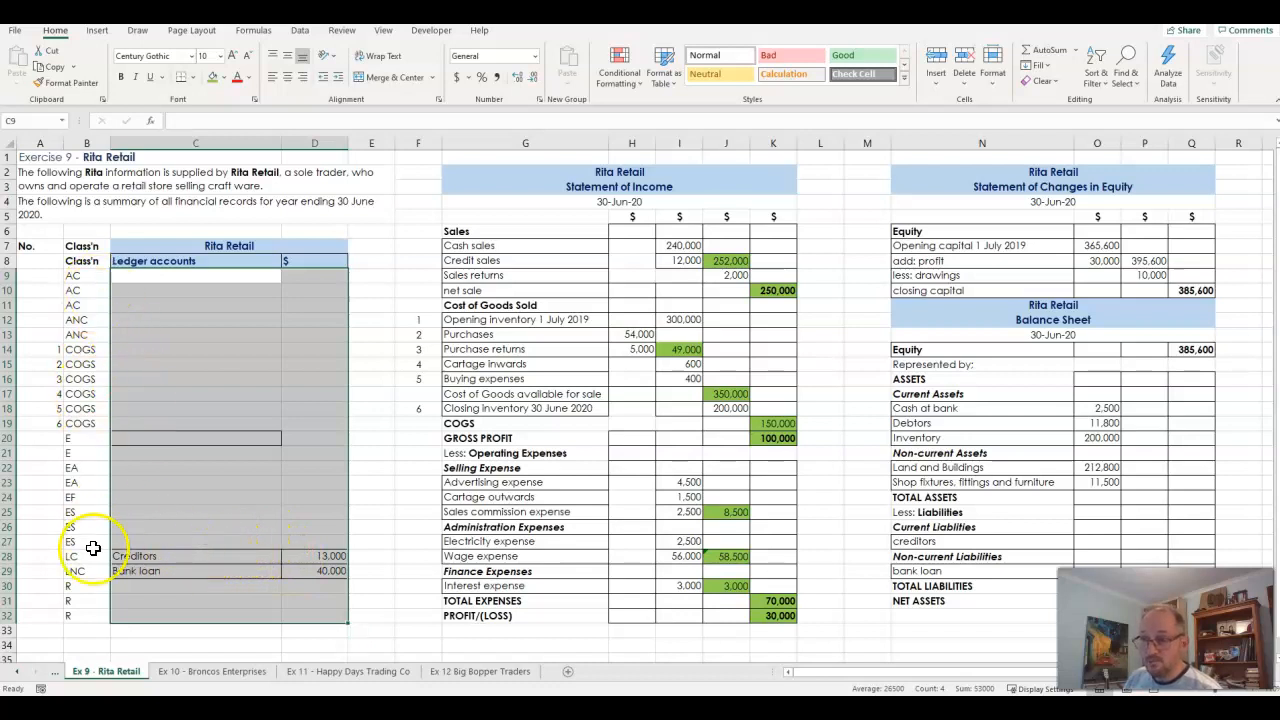
click(210, 560)
drag(277, 560, 300, 559)
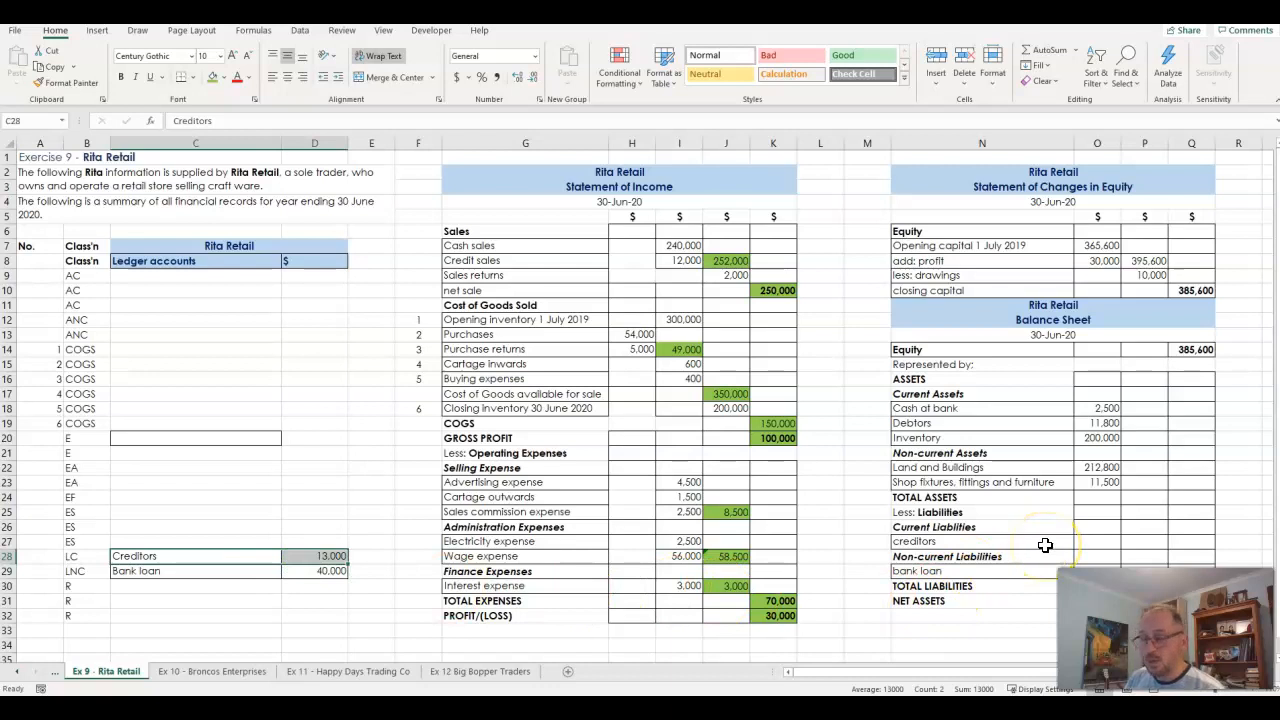
click(1145, 541)
click(1149, 567)
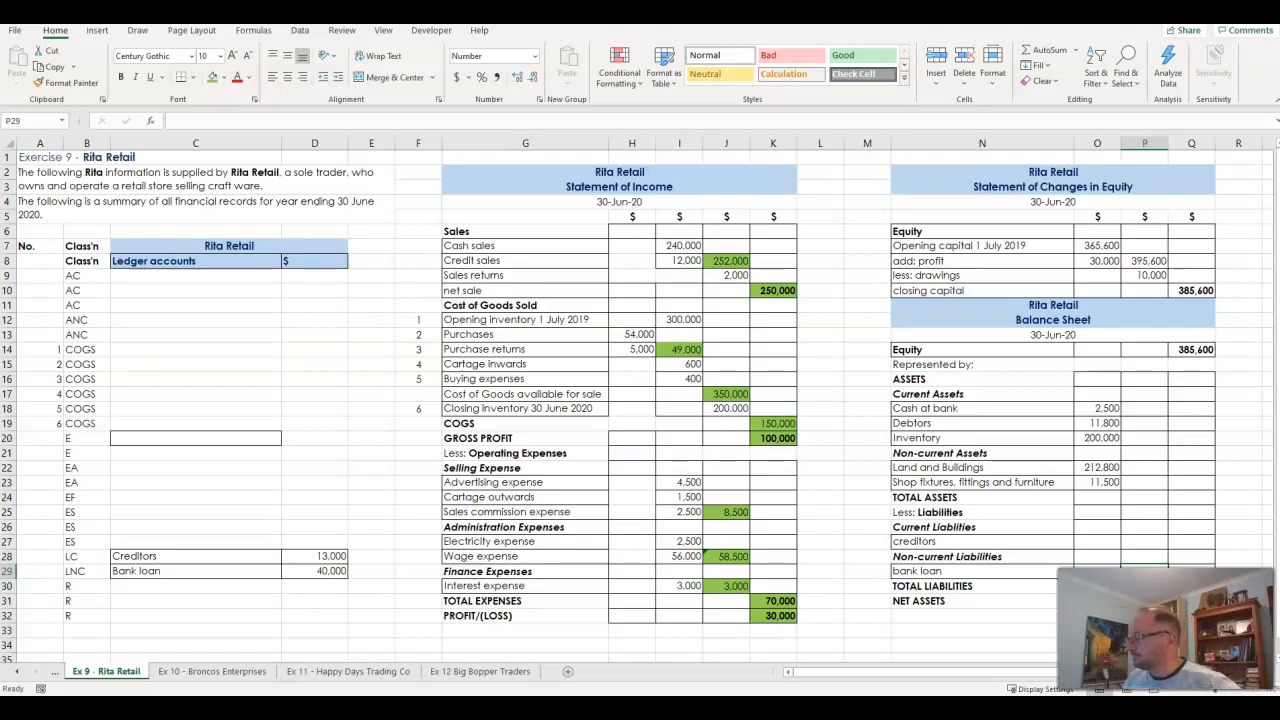
- Move the Creditors account and its amount from the ledger to N27:O27 in the Balance Sheet
drag(263, 558, 295, 560)
key(ctrl+c)
click(980, 541)
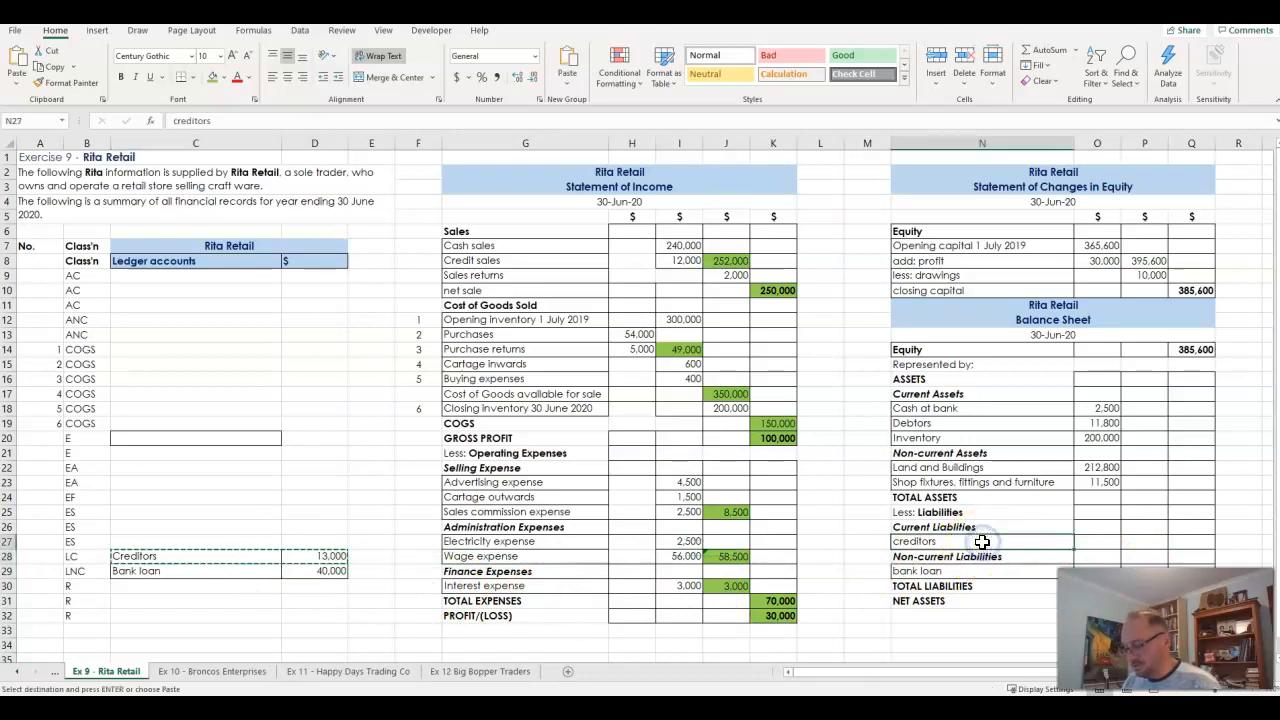
key(ctrl+v)
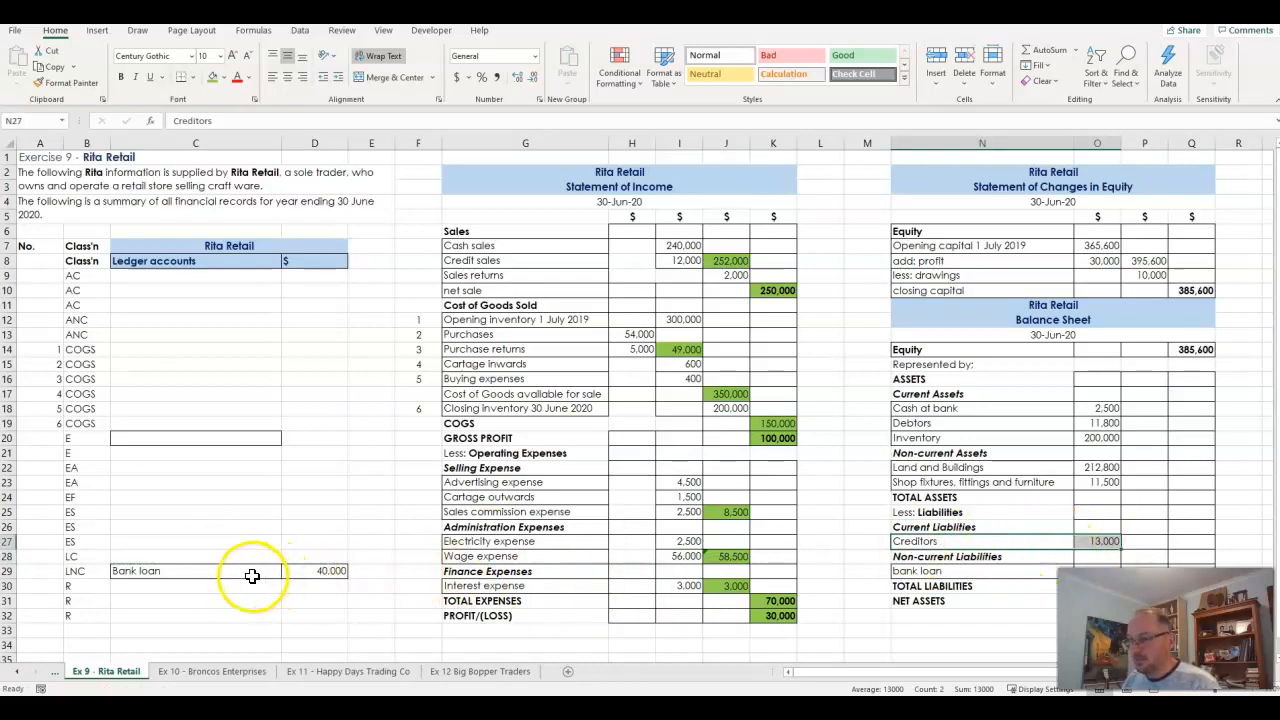
- Undo the Creditors move and paste the account into N27:O27 again
drag(252, 576, 310, 576)
key(ctrl+c)
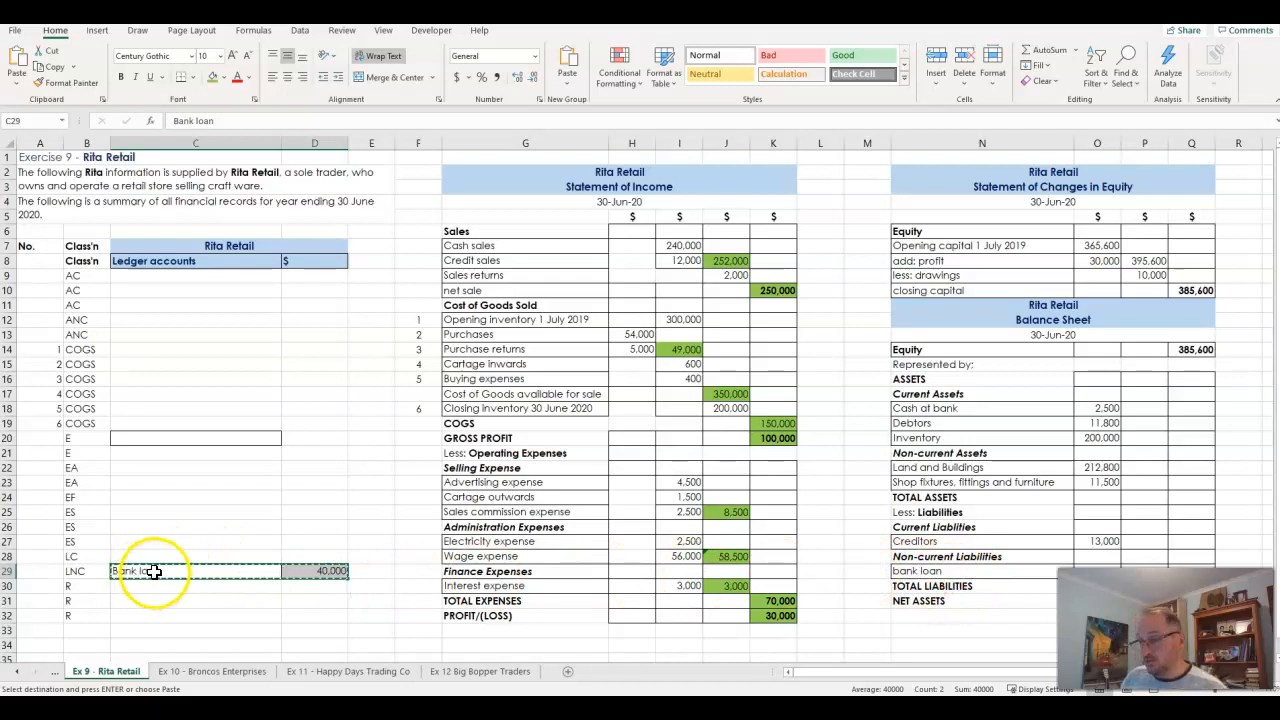
key(Escape)
key(ctrl+z)
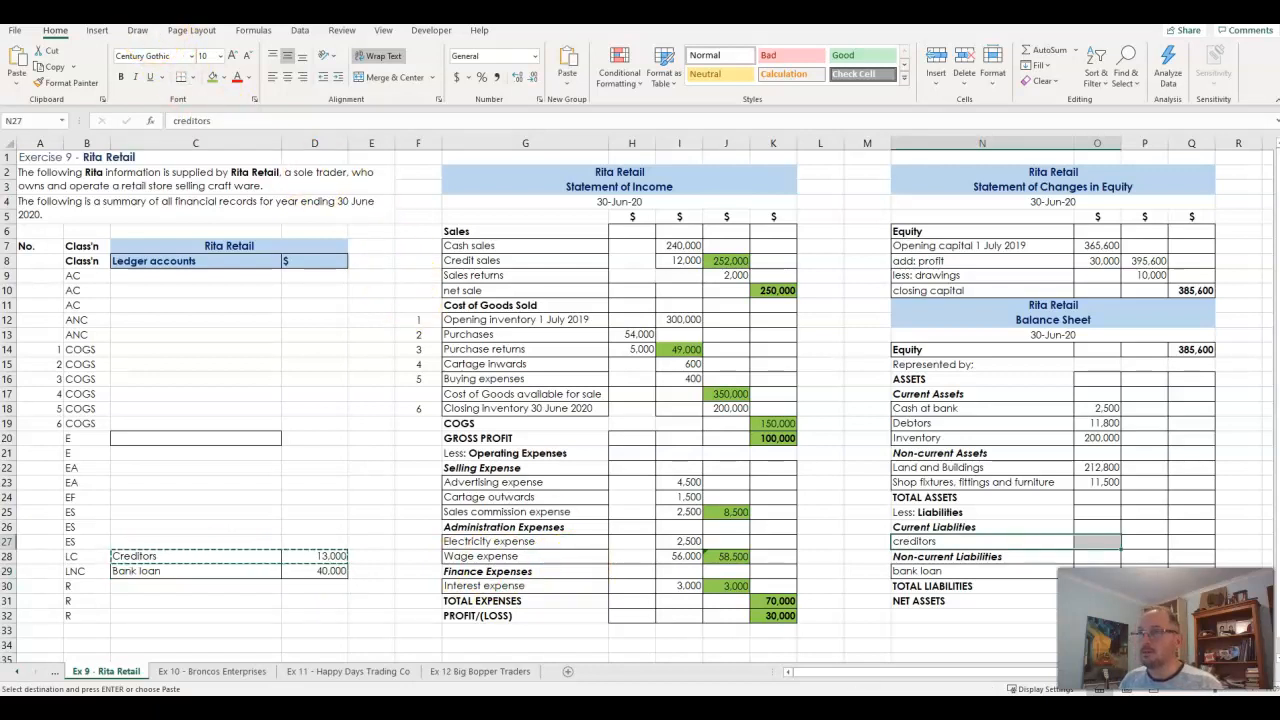
key(Return)
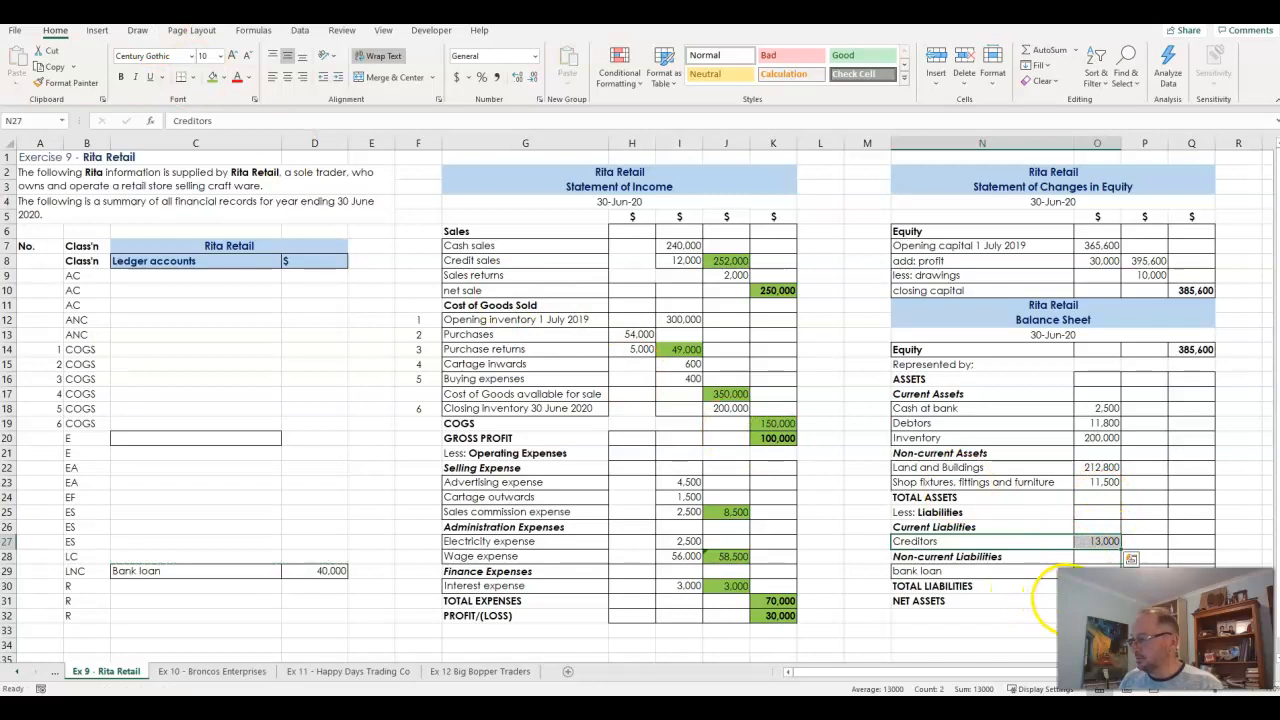
- Move the Bank loan account and its amount from the ledger to N29:O29 under Non-current Liabilities
drag(250, 571, 1037, 571)
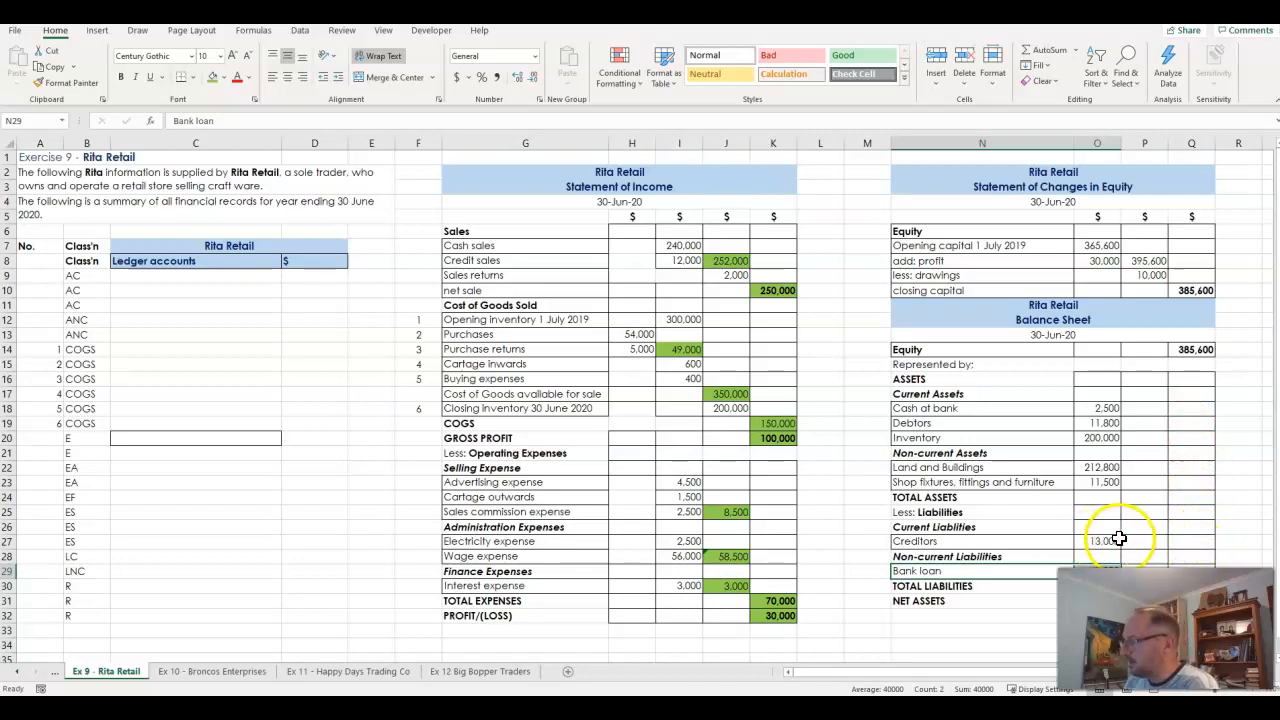
- Total the current assets in P20 with =SUM(O18:O20) and check the formula's range
click(1153, 438)
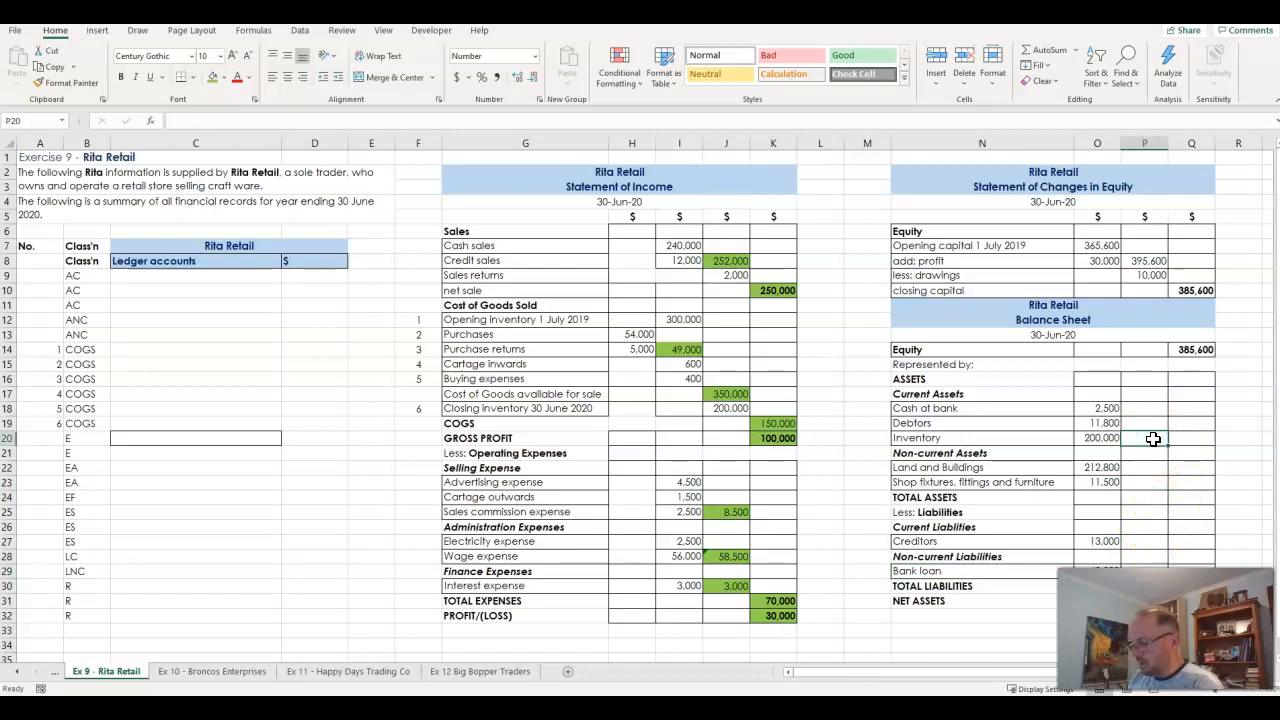
text(=)
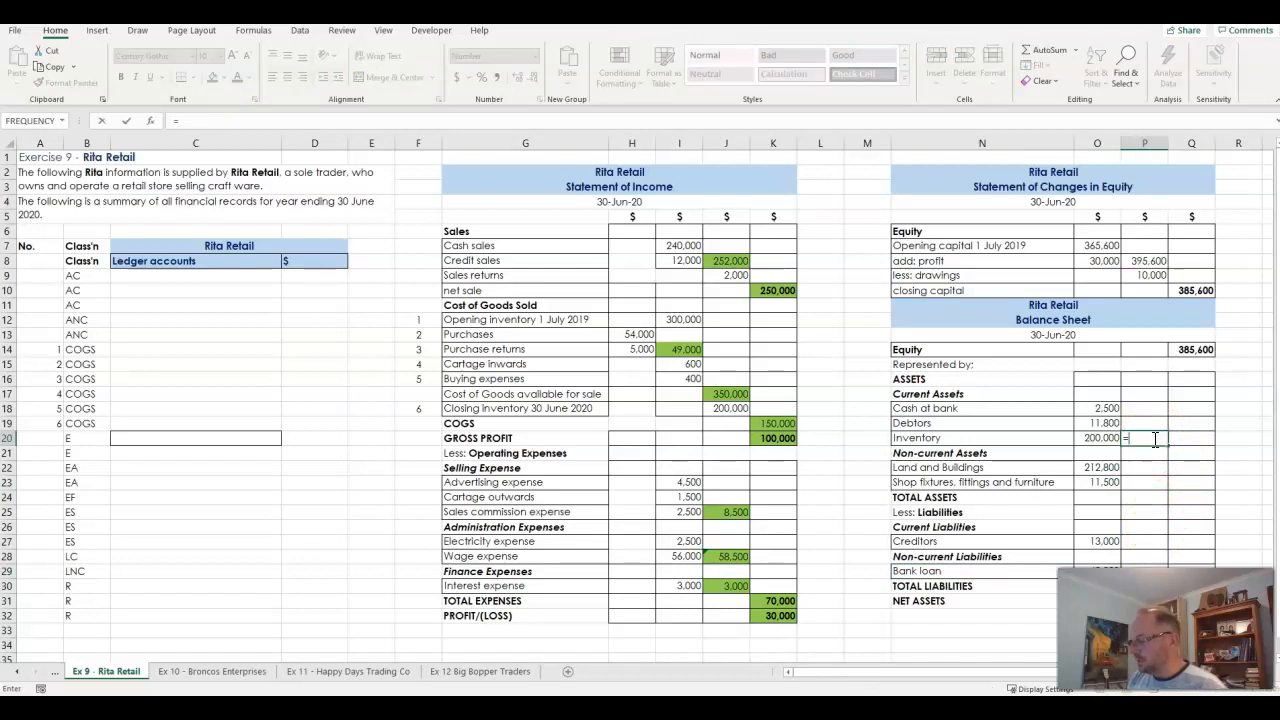
text(sum()
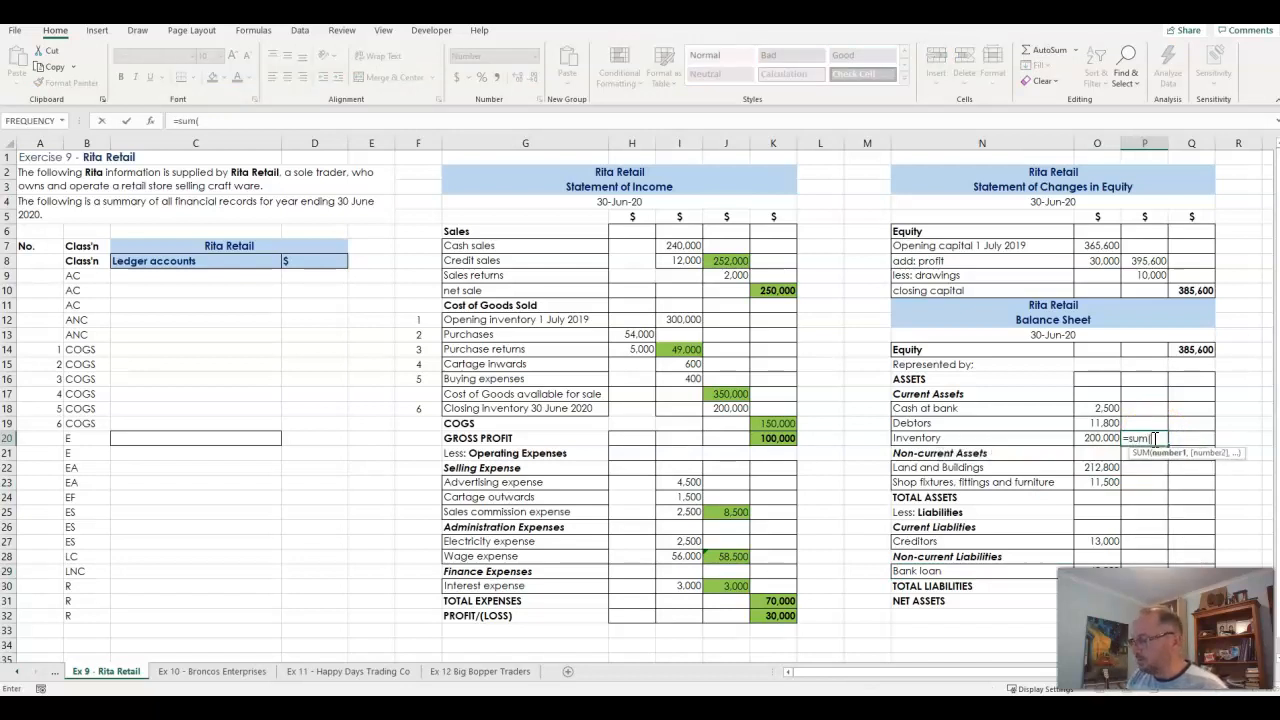
drag(1103, 408, 1103, 436)
key(Return)
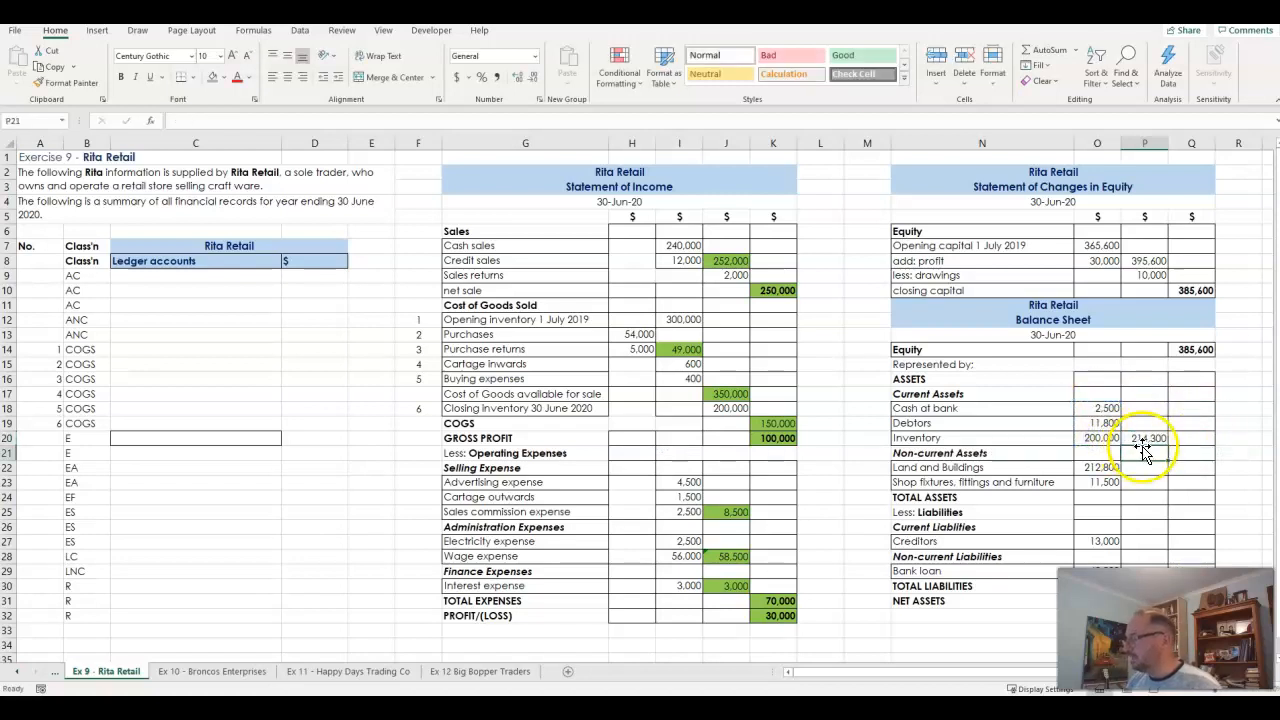
double_click(1145, 438)
key(Escape)
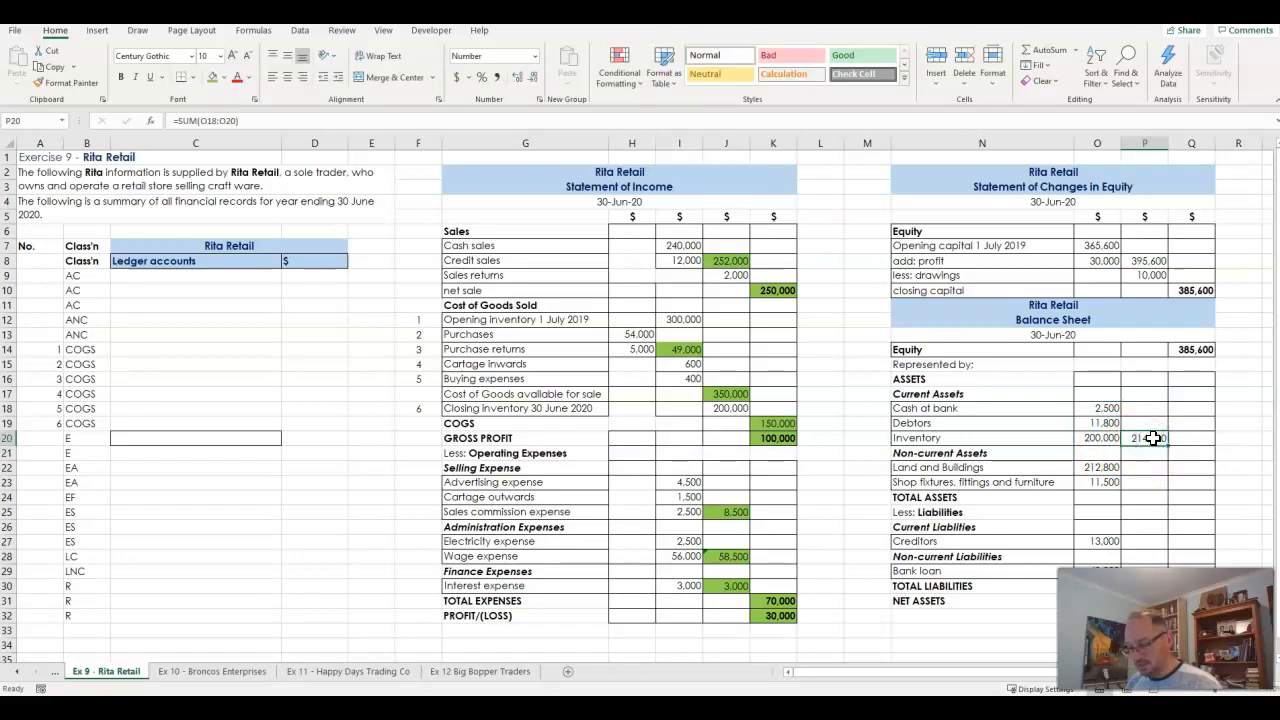
- Copy the current assets total formula to P23 to total the non-current assets, and check its range
key(ctrl+c)
key(Down)
key(Down)
key(Down)
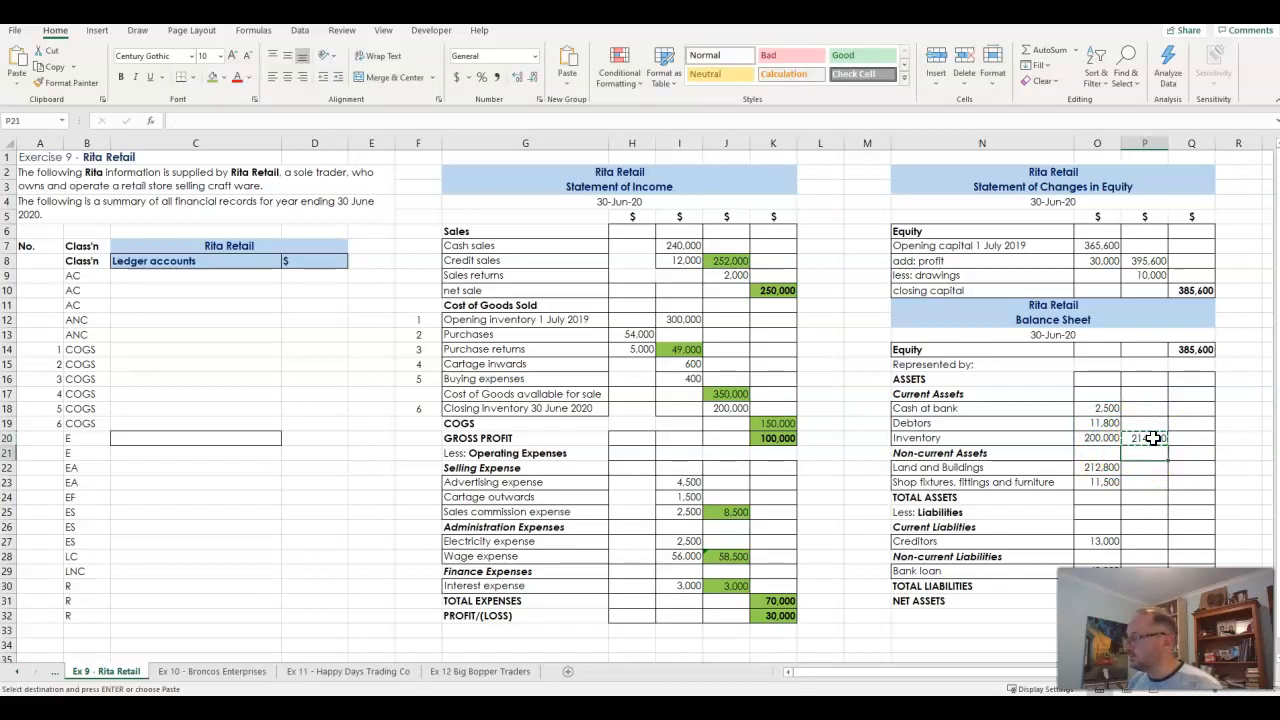
key(Return)
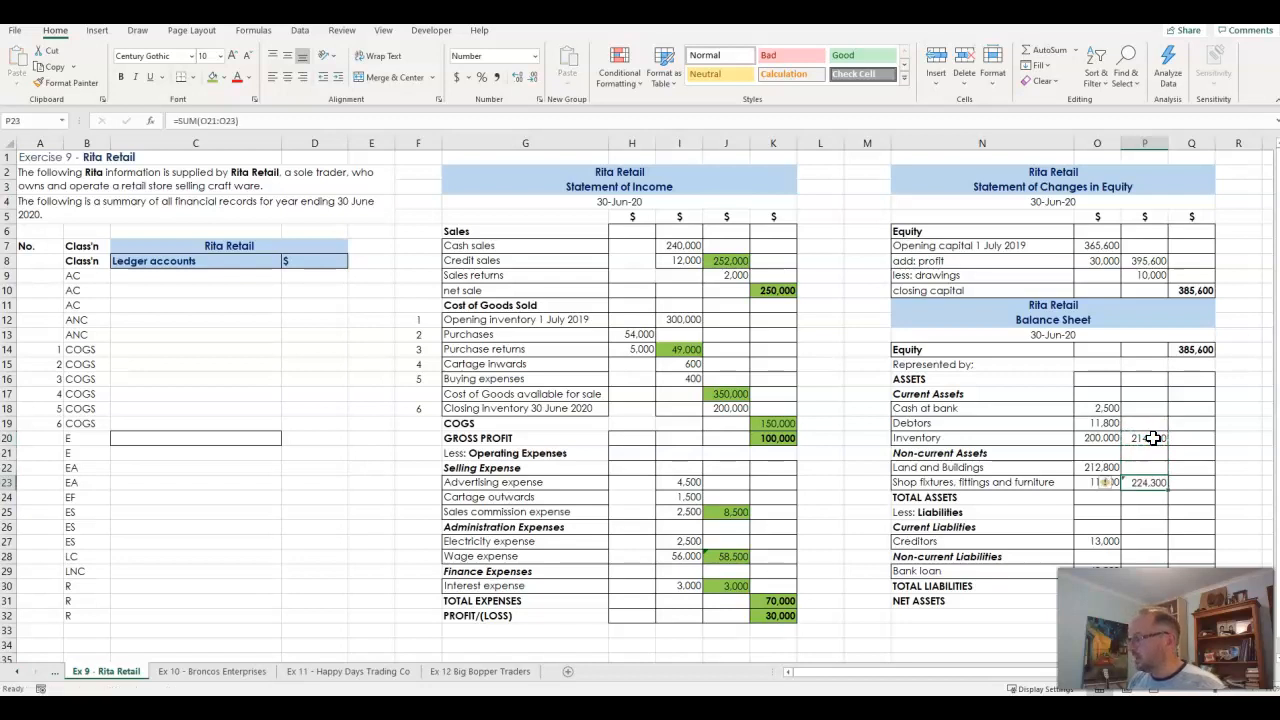
click(1150, 484)
double_click(1148, 484)
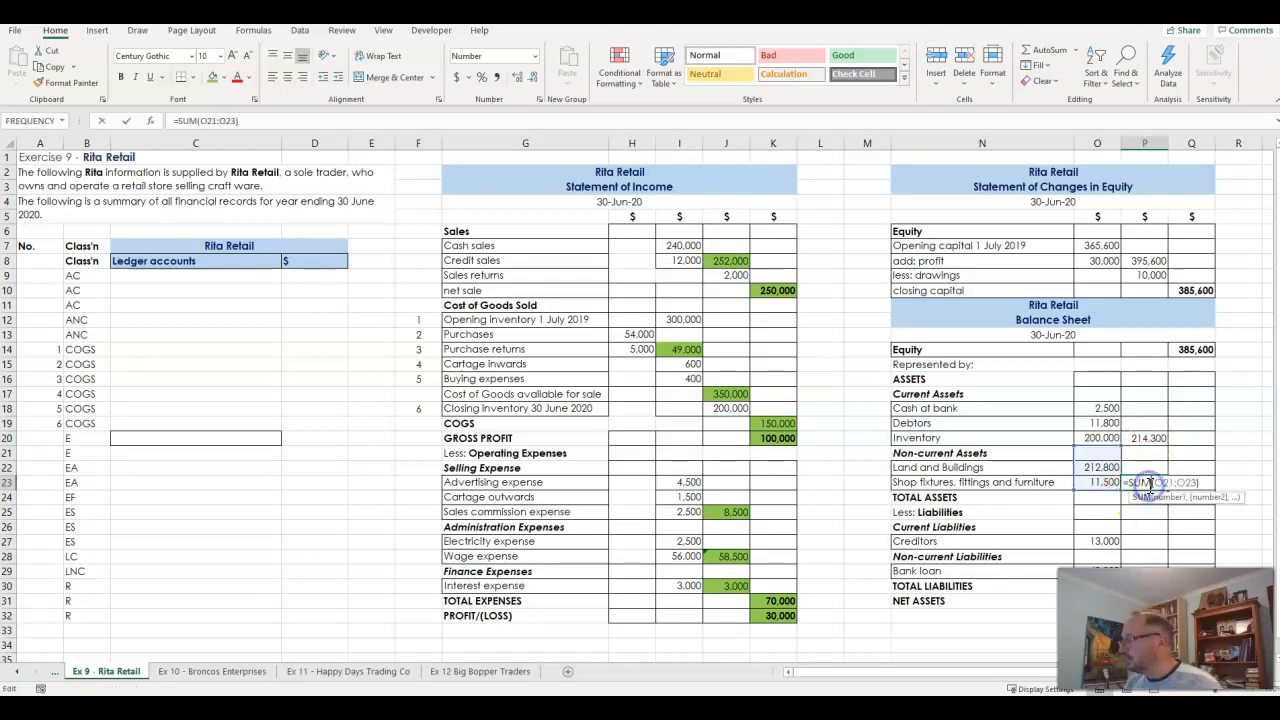
key(Return)
- Carry the creditors amount into P27 with =O27 and the bank loan amount into P29 with a cell reference
click(1148, 541)
text(=o27)
key(Return)
key(Return)
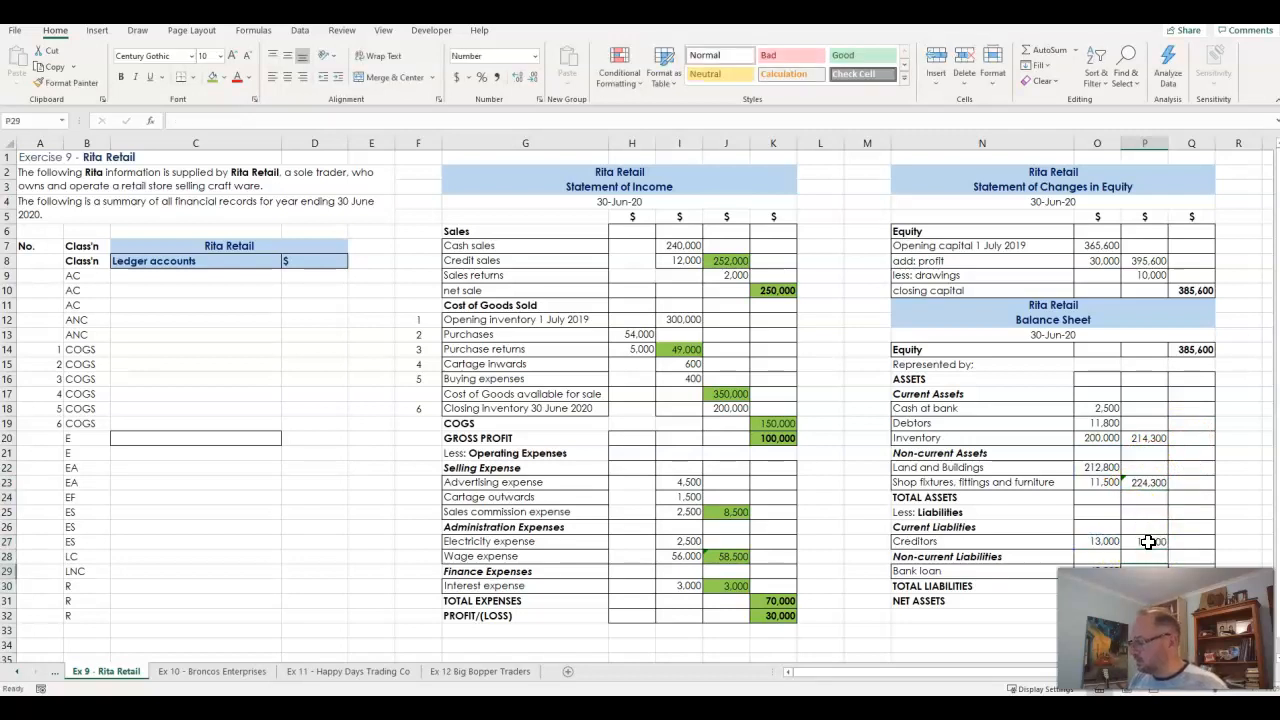
text(=)
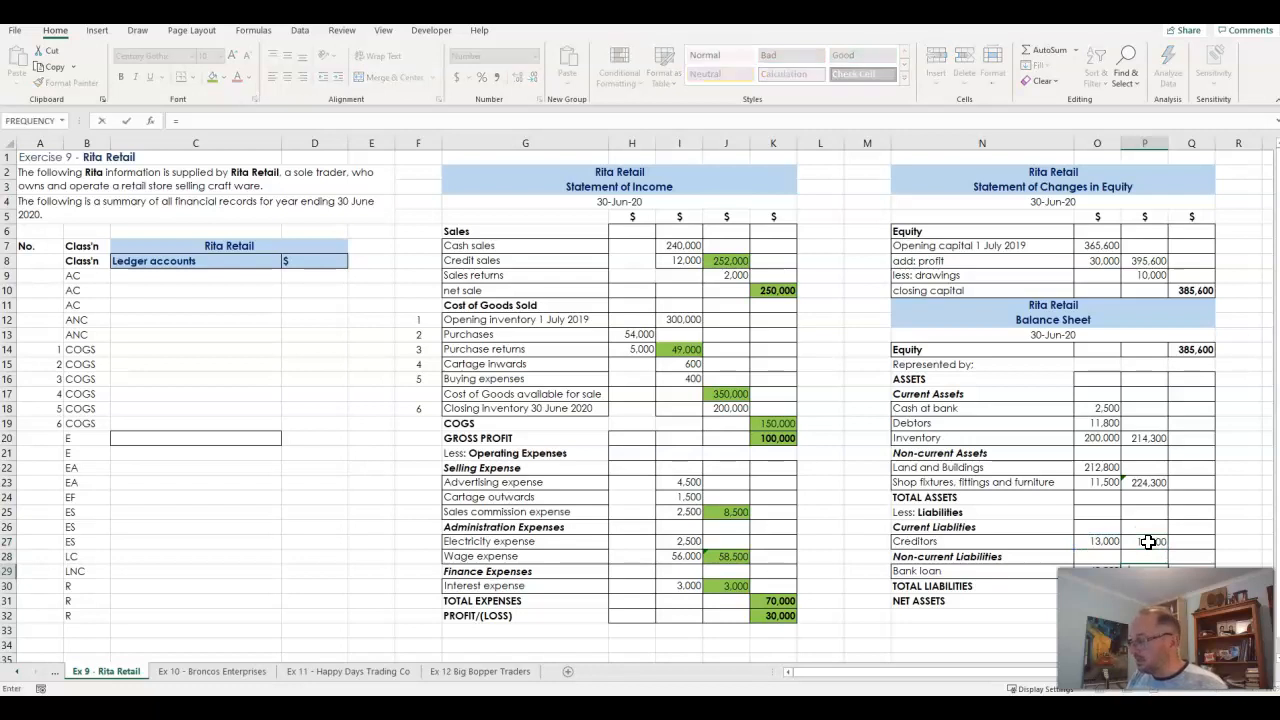
key(Return)
drag(1148, 541, 1145, 567)
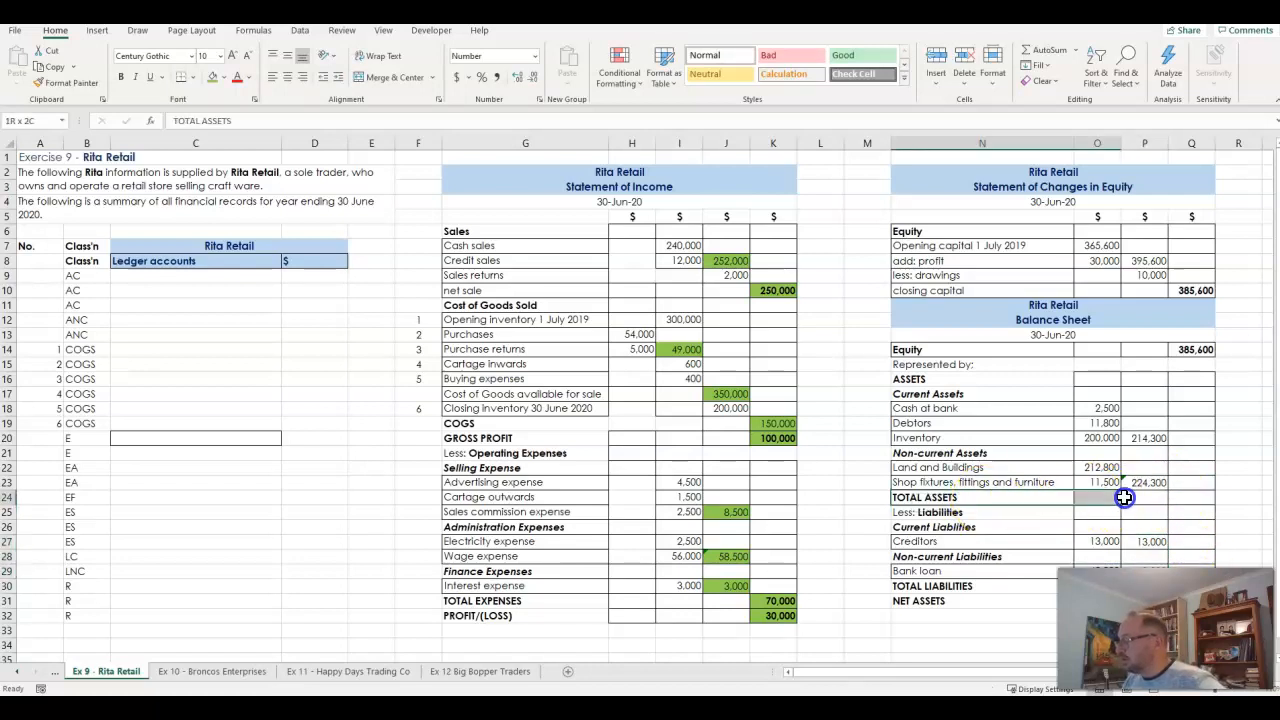
- Calculate TOTAL ASSETS in Q24 with =SUM(P20:P23)
click(1192, 500)
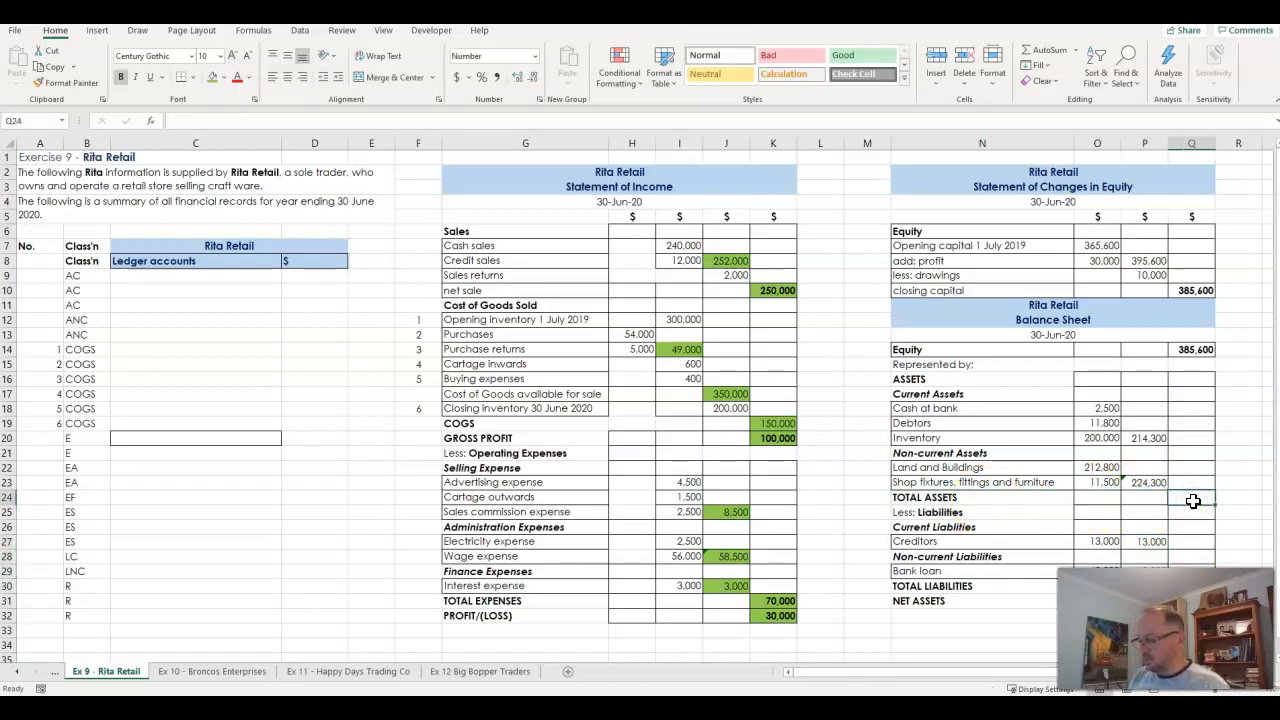
text(=sum()
drag(1148, 482, 1148, 438)
key(Return)
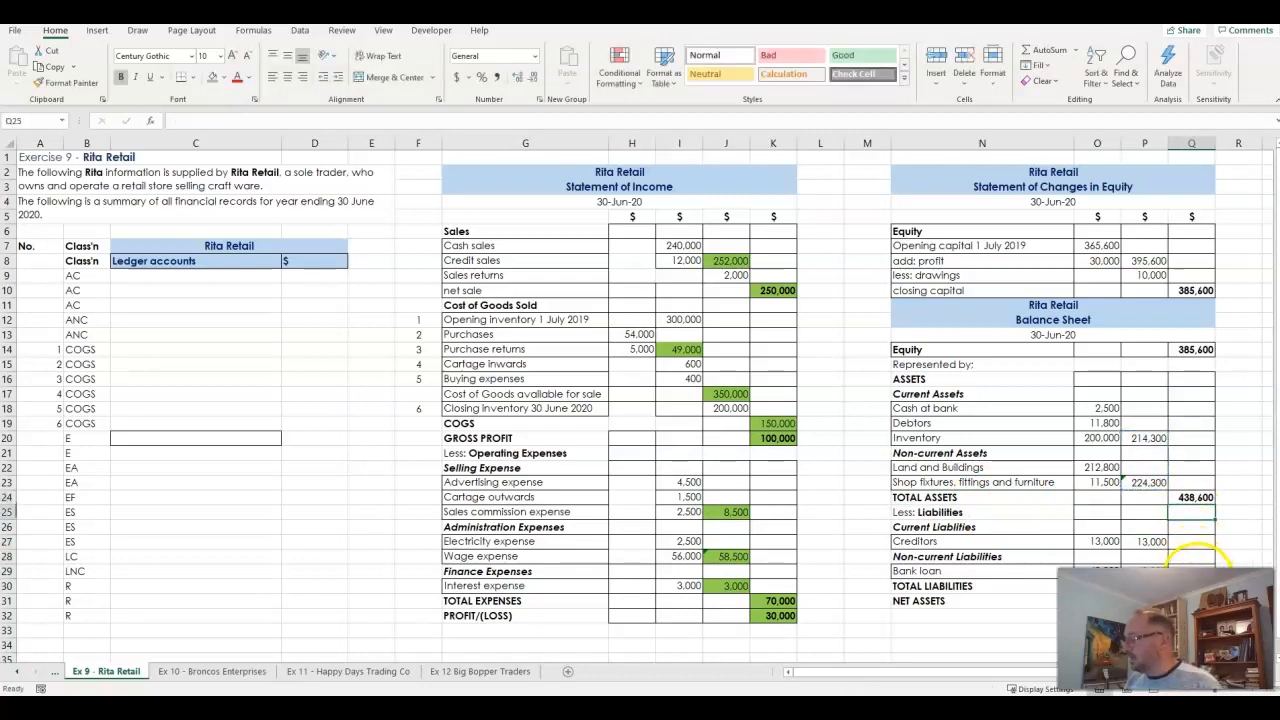
- Copy the TOTAL ASSETS formula to Q30 to calculate TOTAL LIABILITIES, and check that it sums P26:P29
click(1200, 497)
key(ctrl+c)
click(1191, 585)
key(Return)
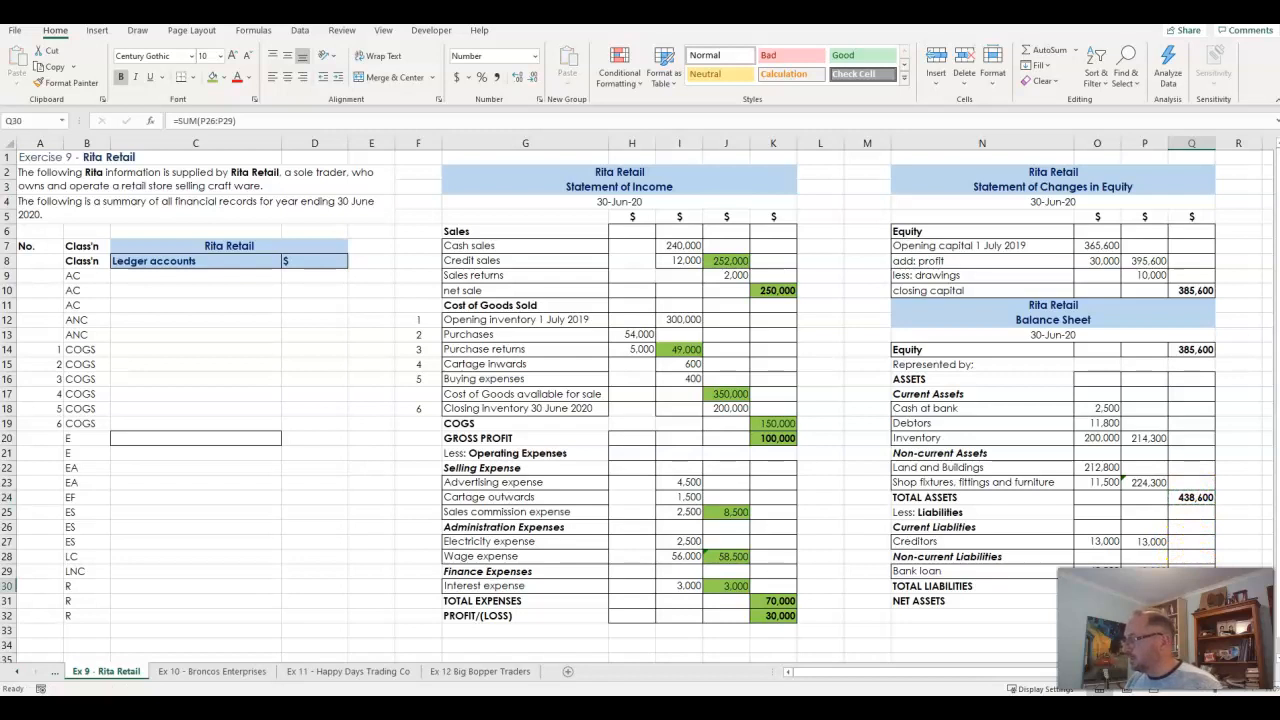
key(F2)
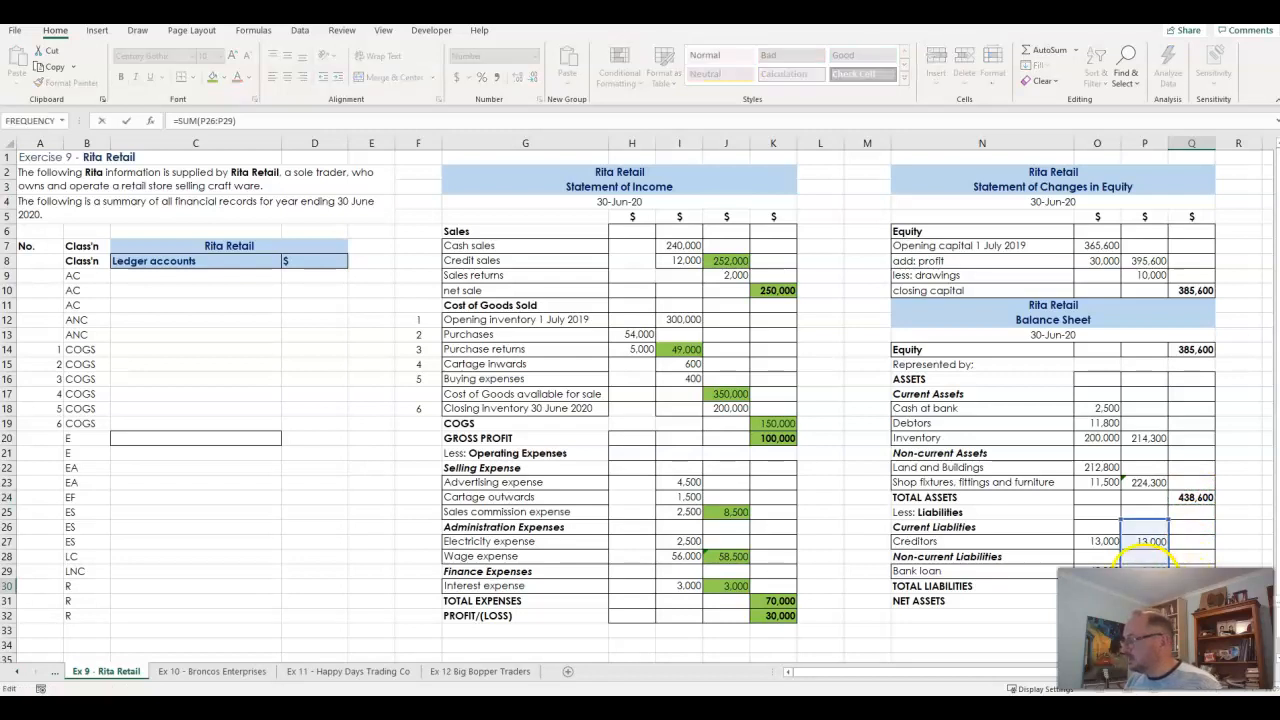
key(Return)
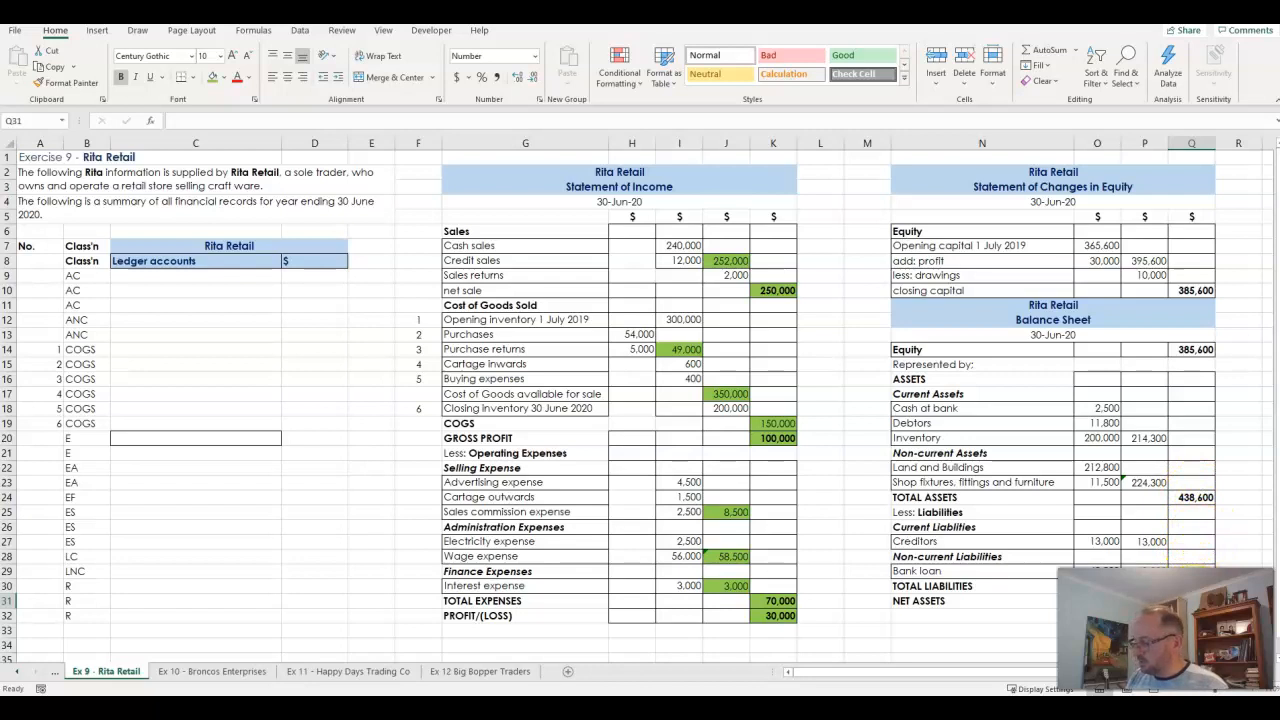
- Calculate NET ASSETS in Q31 with =Q24-Q30 and check the formula
text(=)
click(1192, 497)
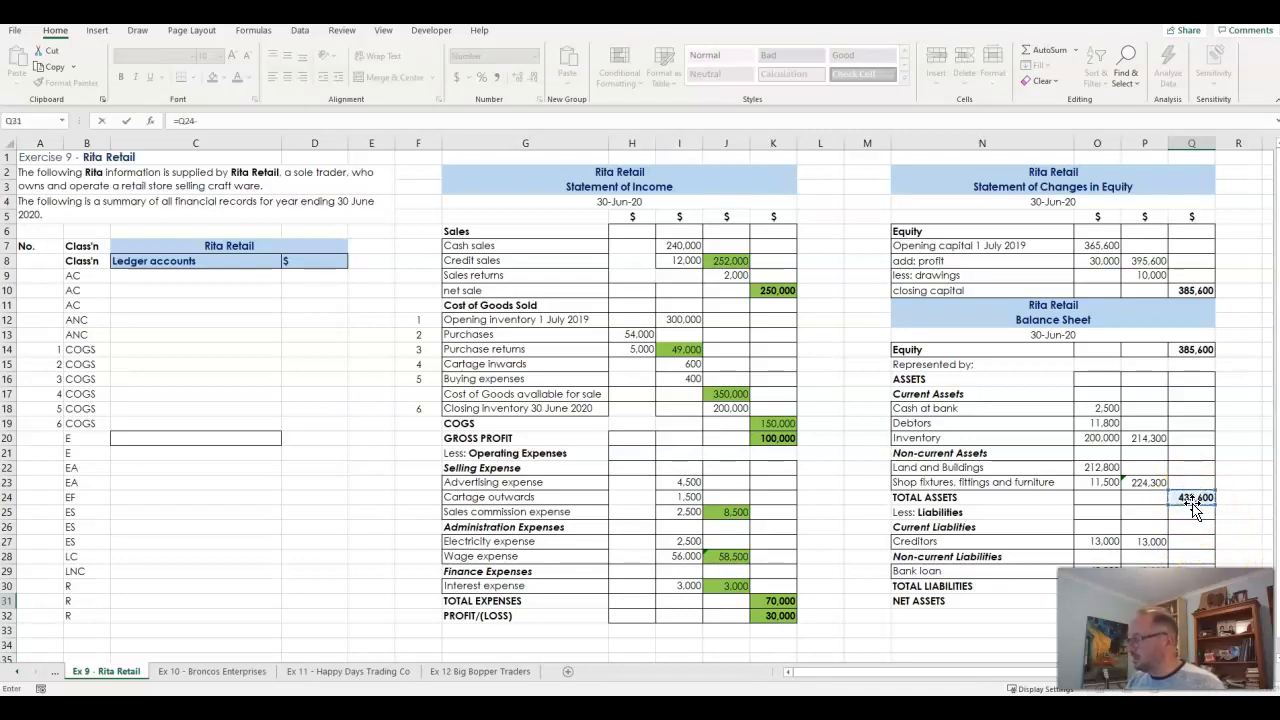
key(Return)
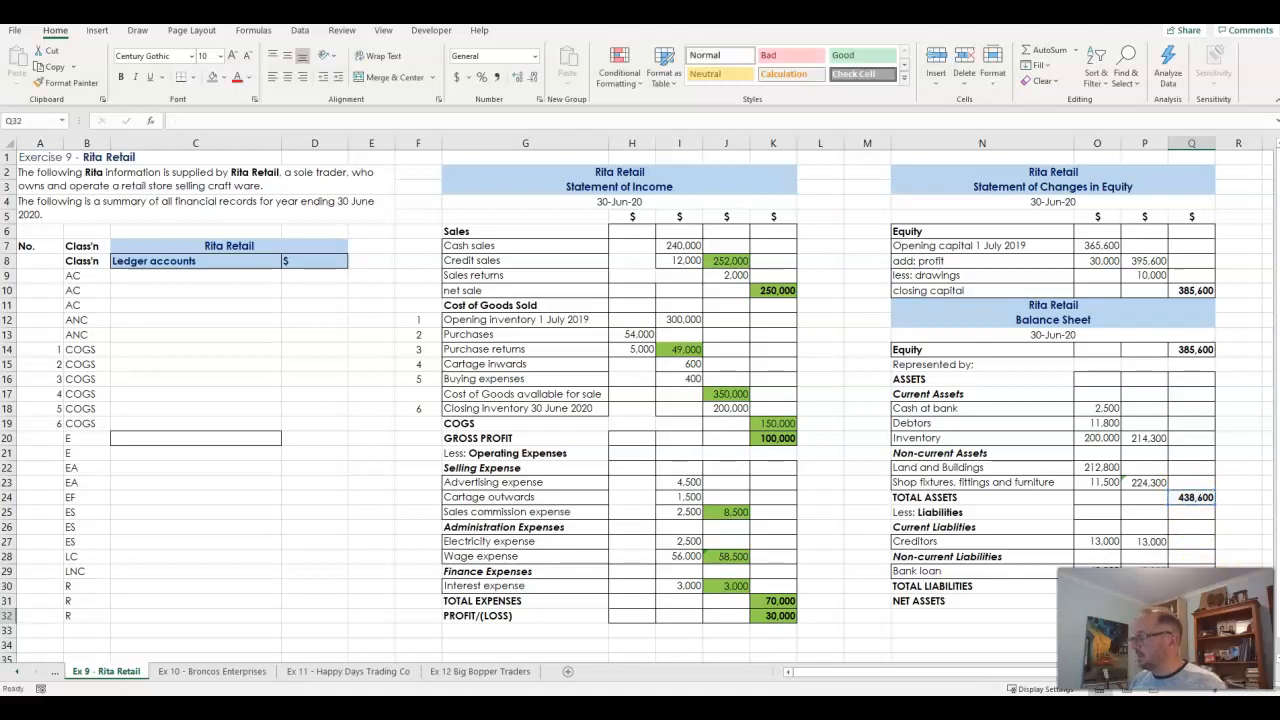
key(Up)
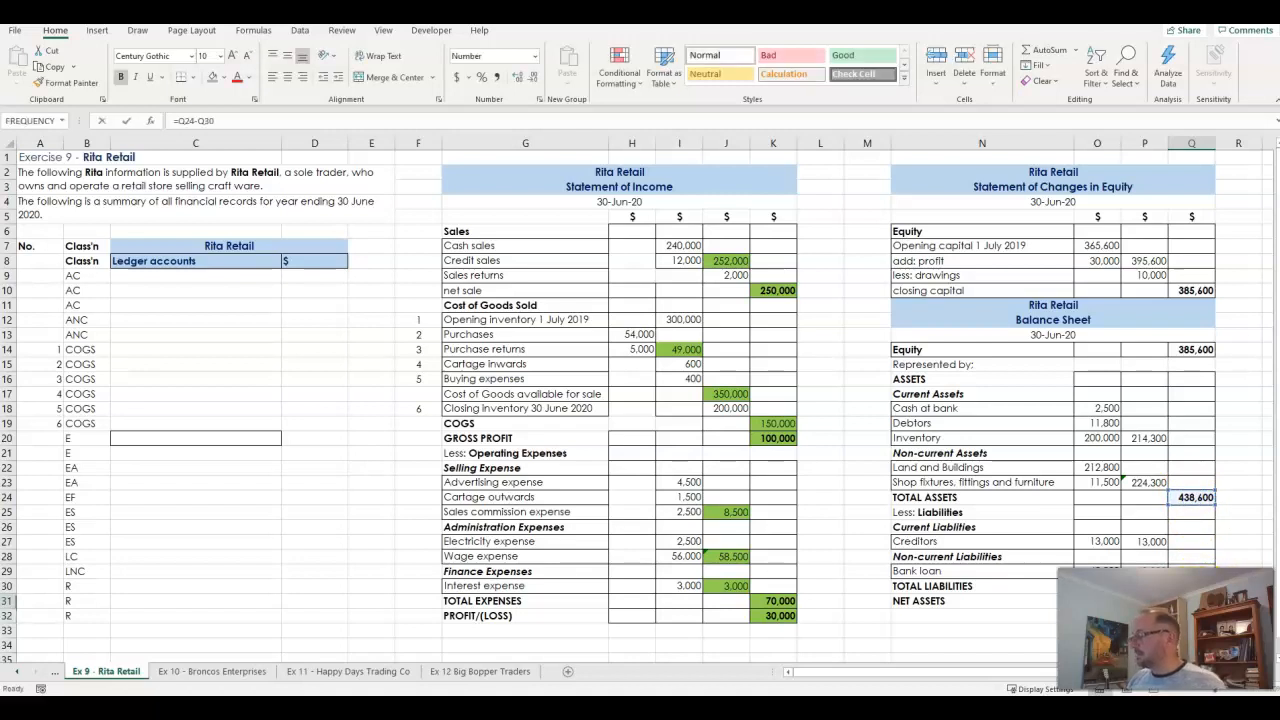
key(F2)
key(Return)
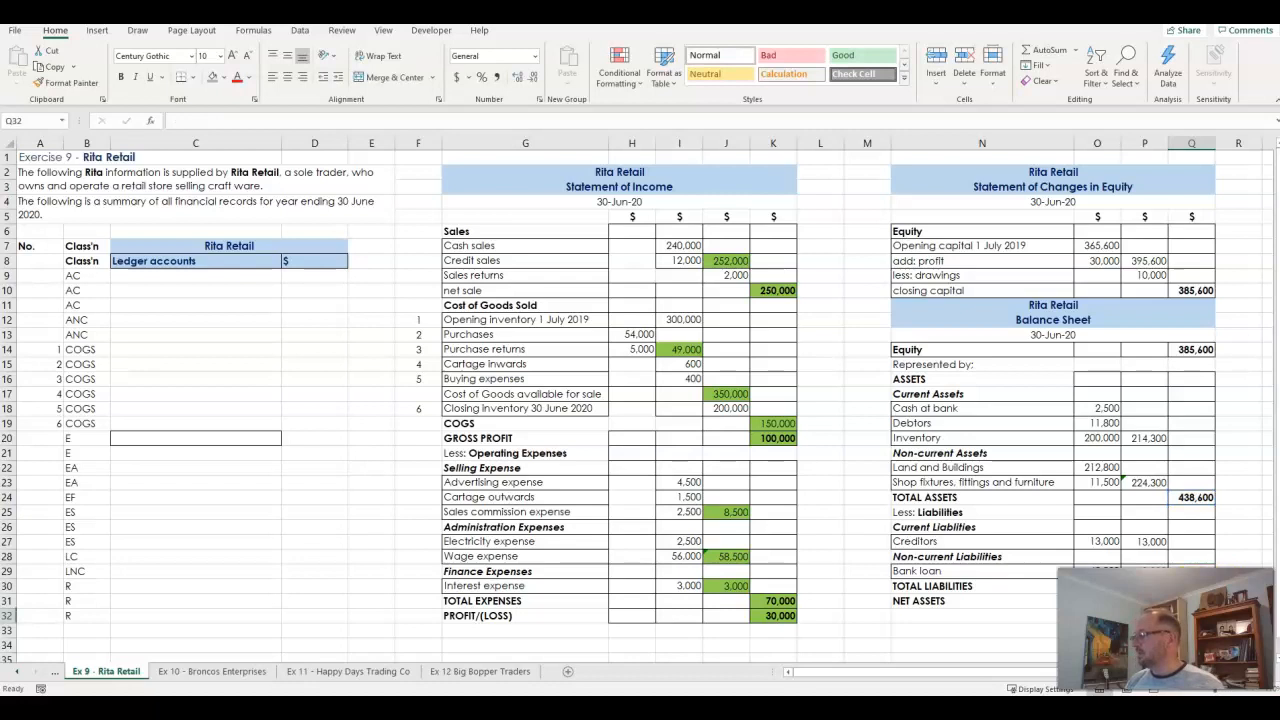
- Link the Balance Sheet's Equity in Q14 to the closing capital with =Q10
click(1198, 352)
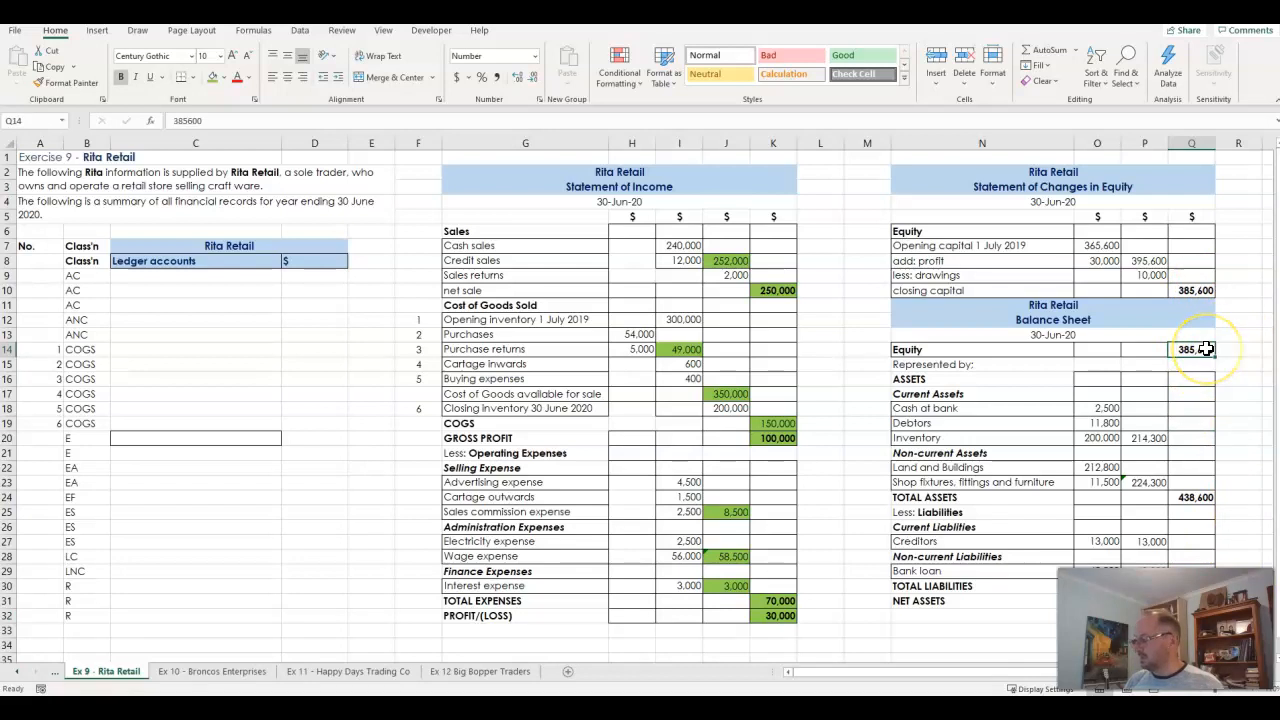
text(=)
click(1195, 291)
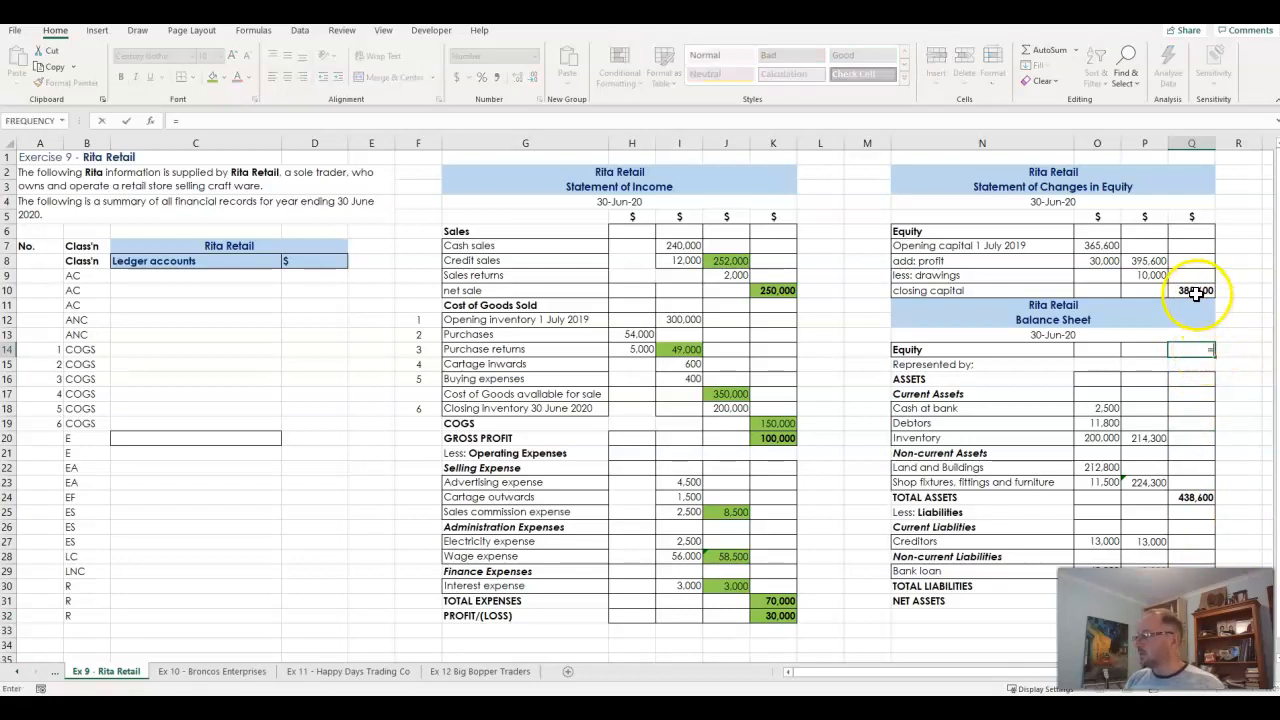
key(Return)
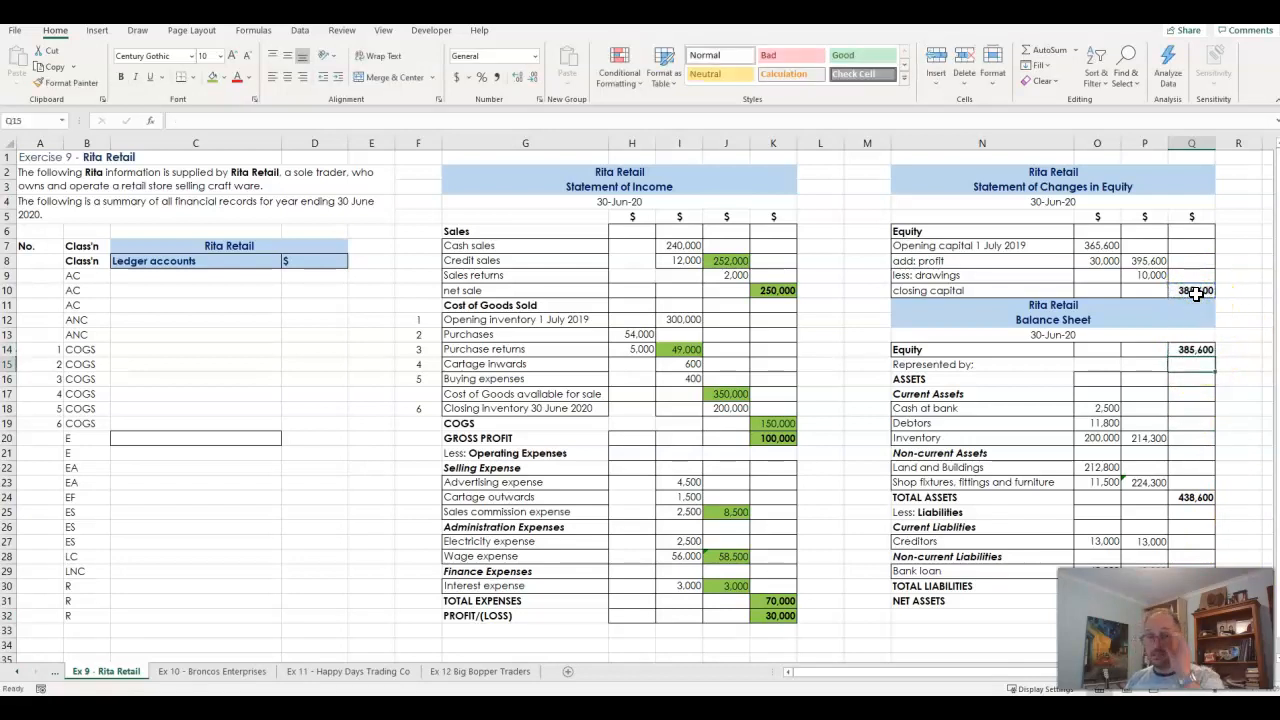
- Calculate opening capital plus profit in P8 of the Statement of Changes in Equity with =O7+O8
click(1104, 246)
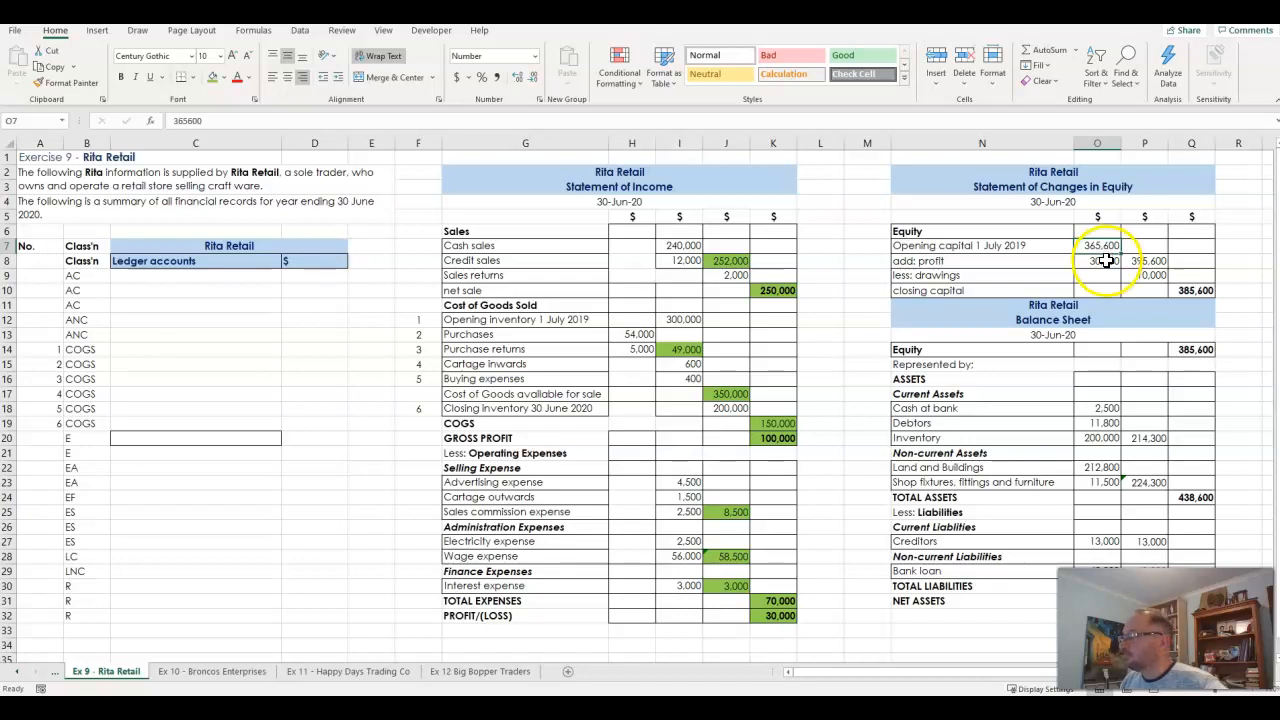
click(1145, 261)
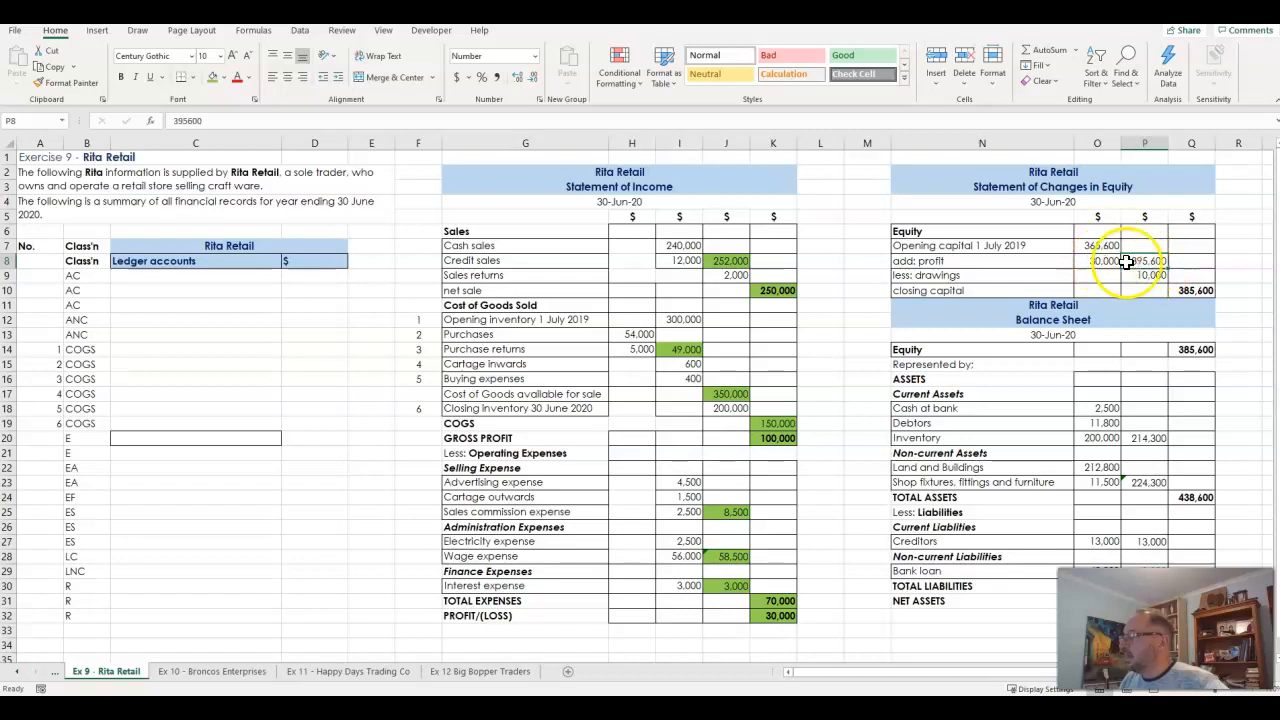
text(=)
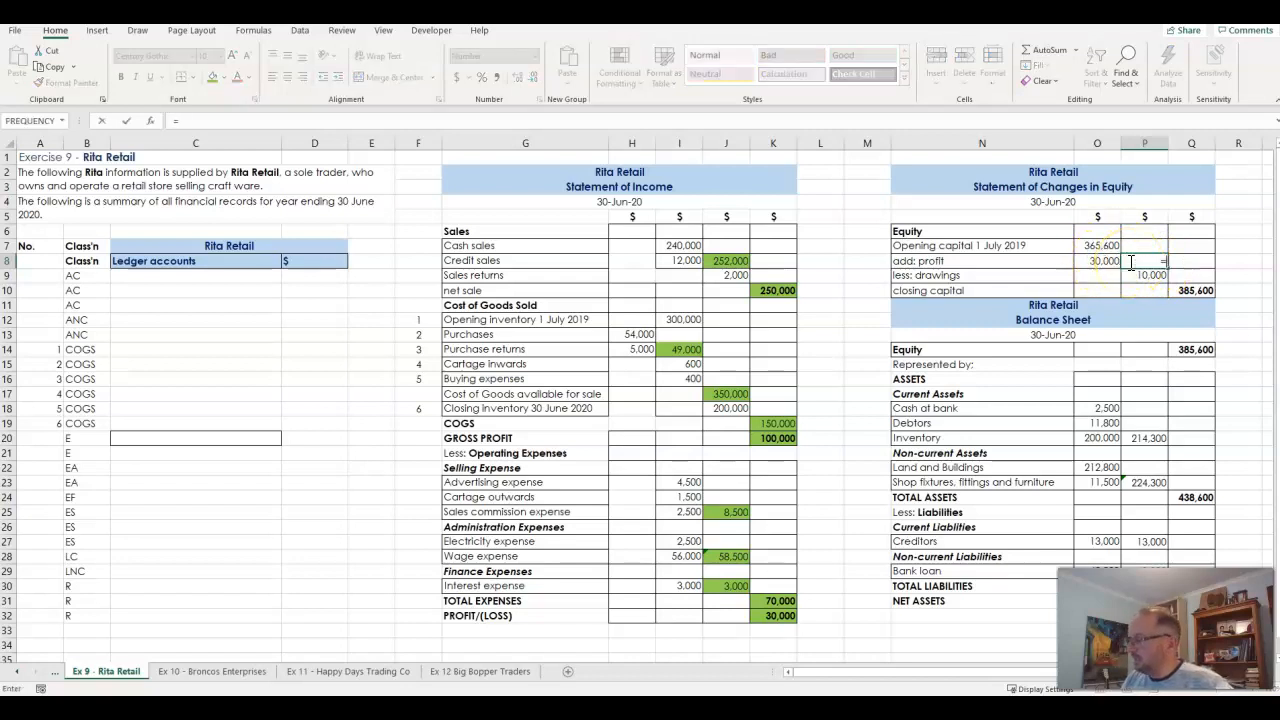
click(1102, 246)
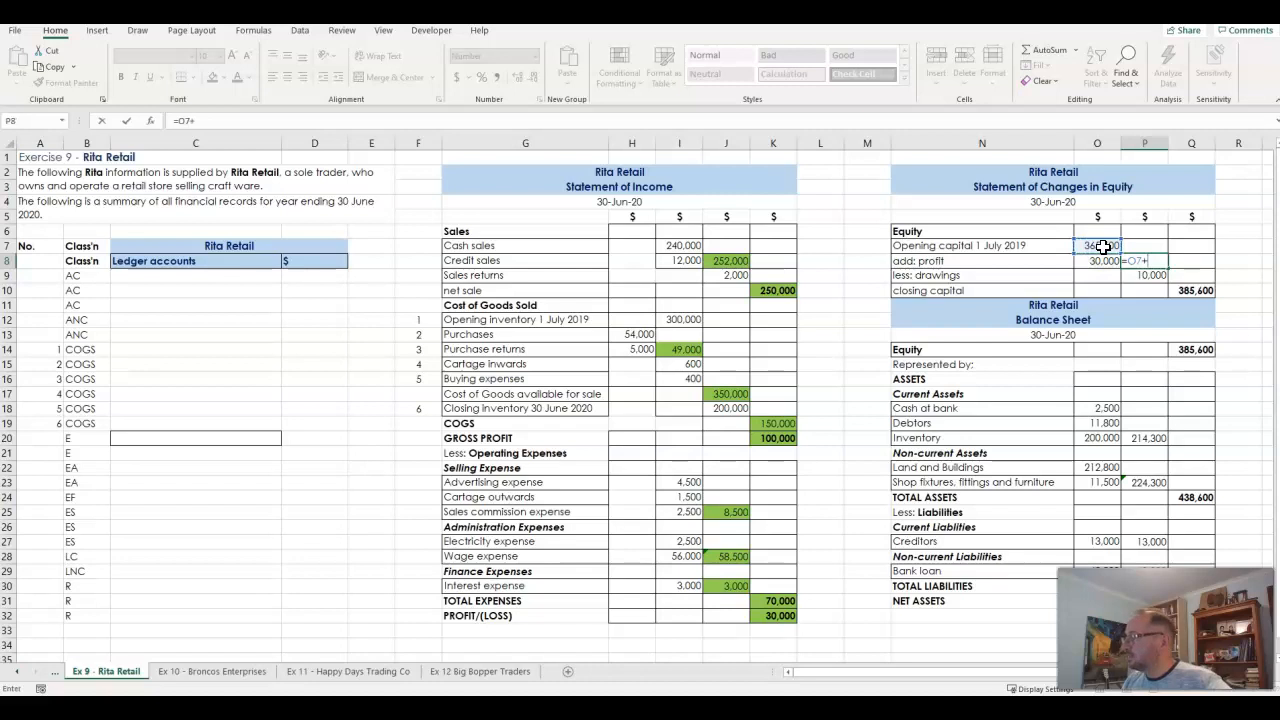
key(ctrl+Return)
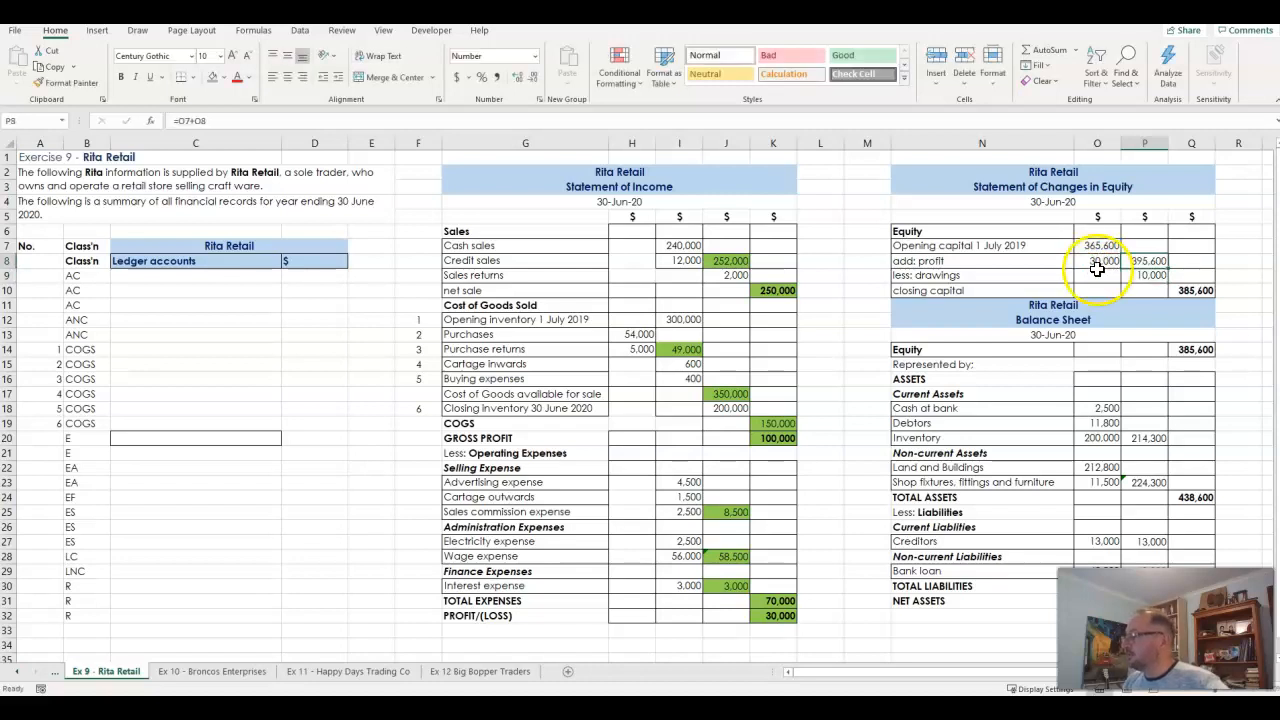
- Calculate closing capital in Q10 by subtracting drawings with =P8-P9
click(1182, 290)
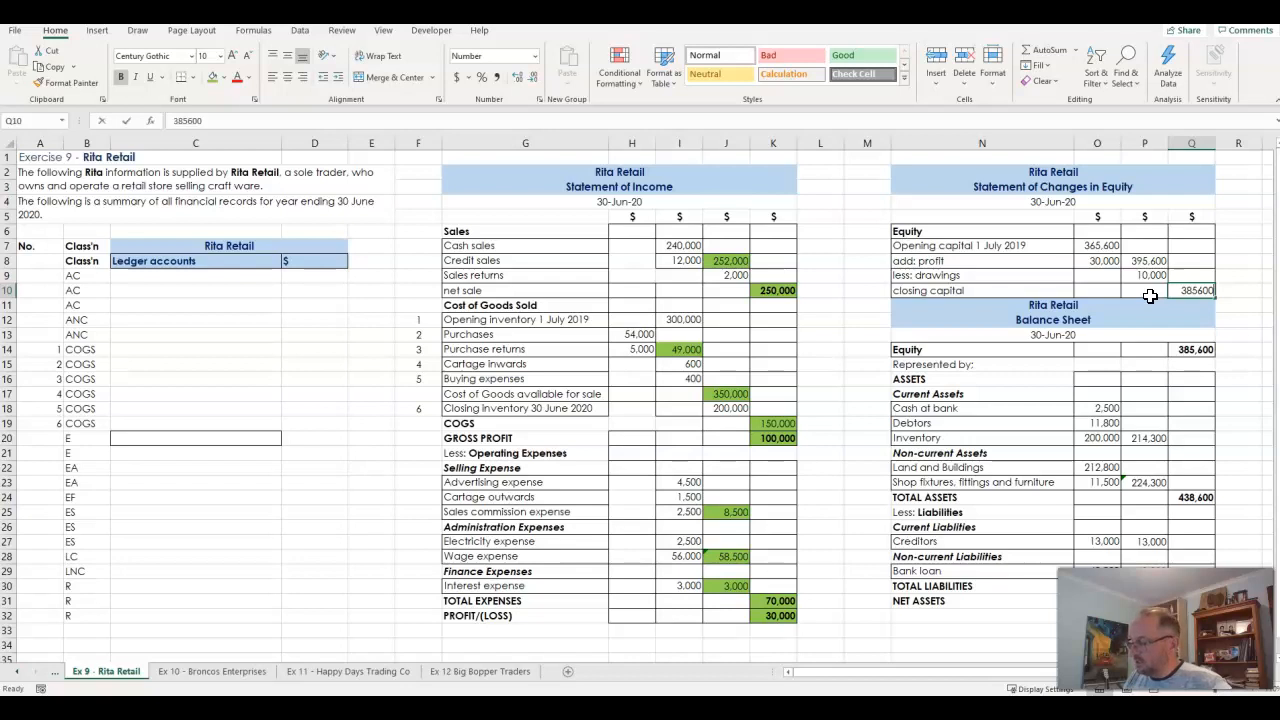
text(=)
click(1150, 260)
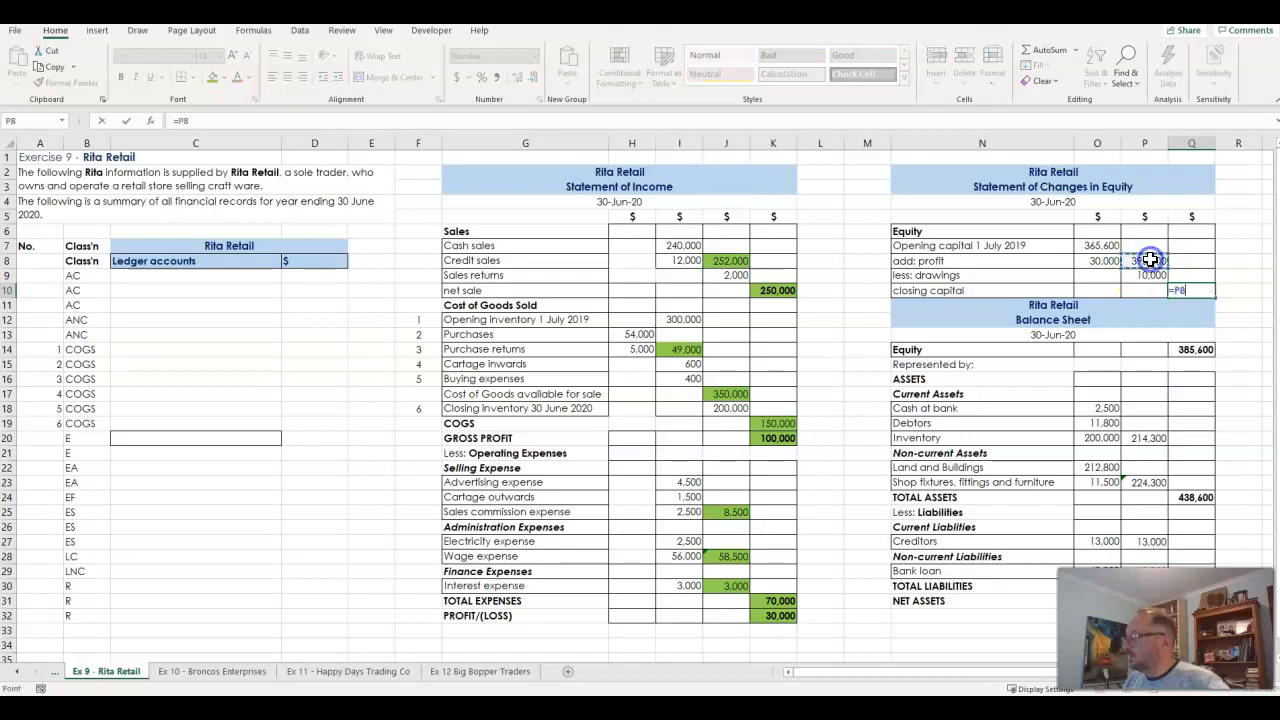
click(1148, 275)
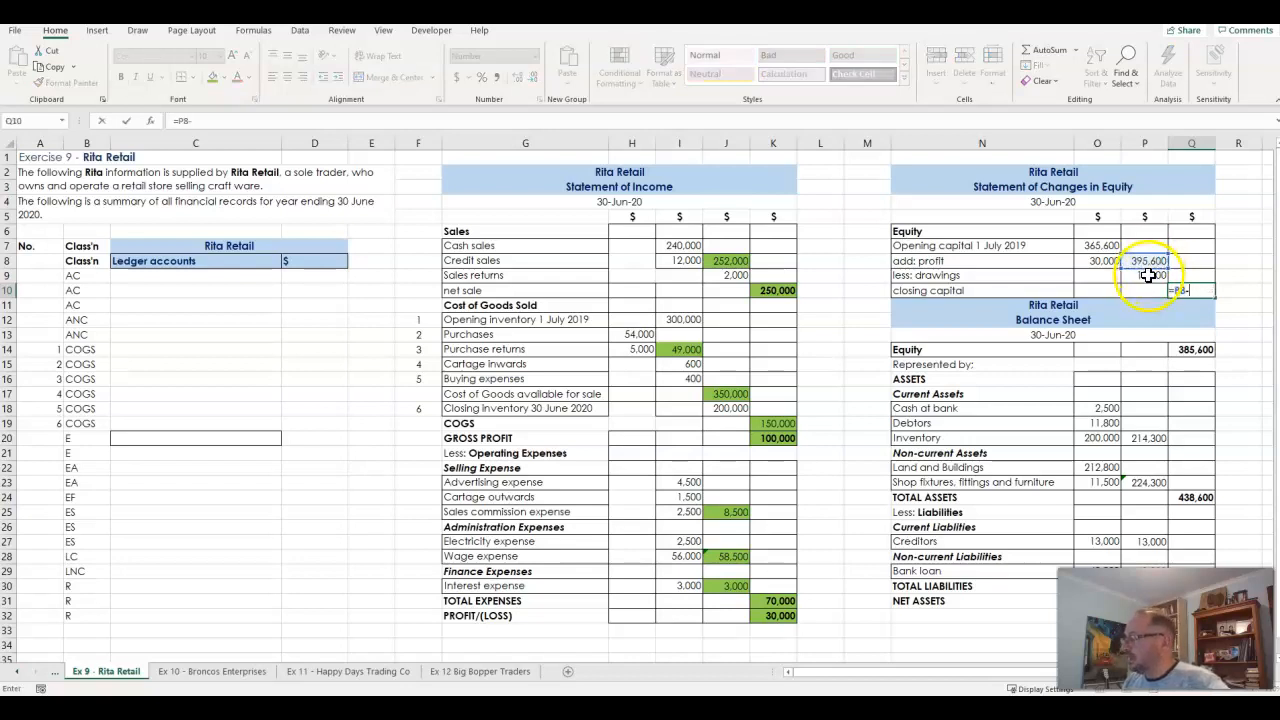
key(Return)
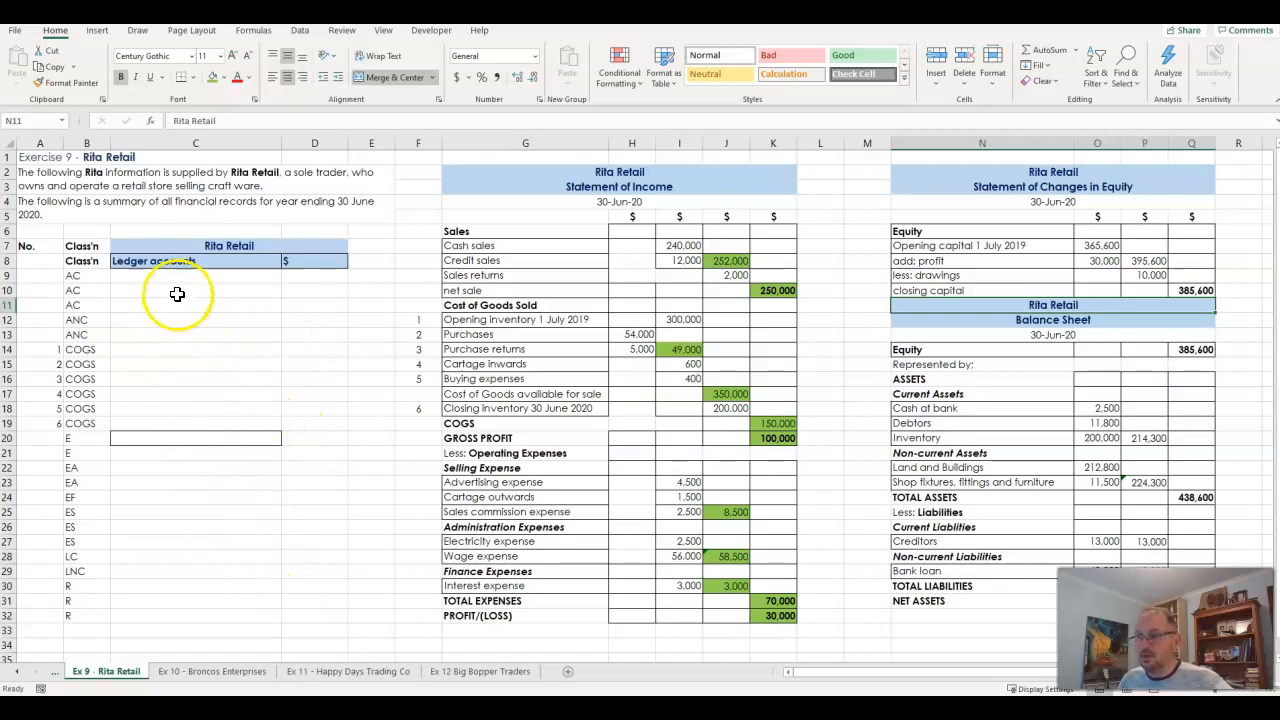
- Check the ledger accounts area C9:D32 for leftover entries and look over the financial statements
drag(177, 277, 296, 618)
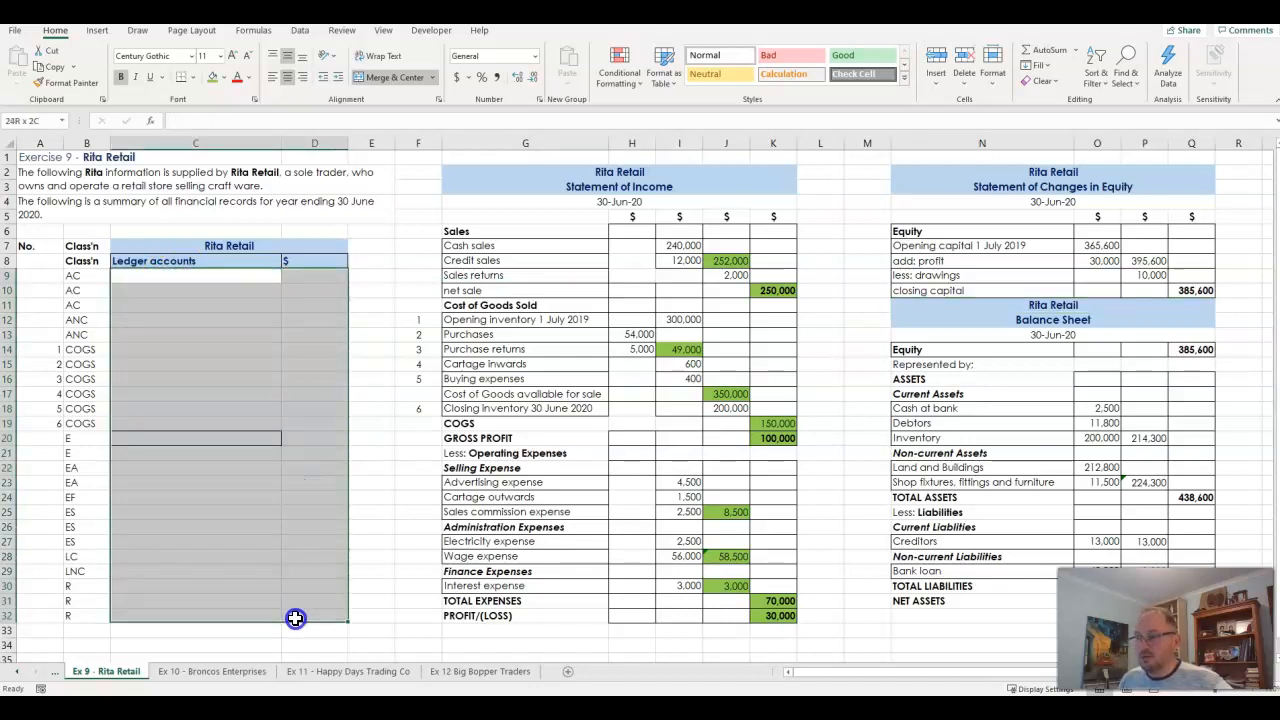
click(243, 410)
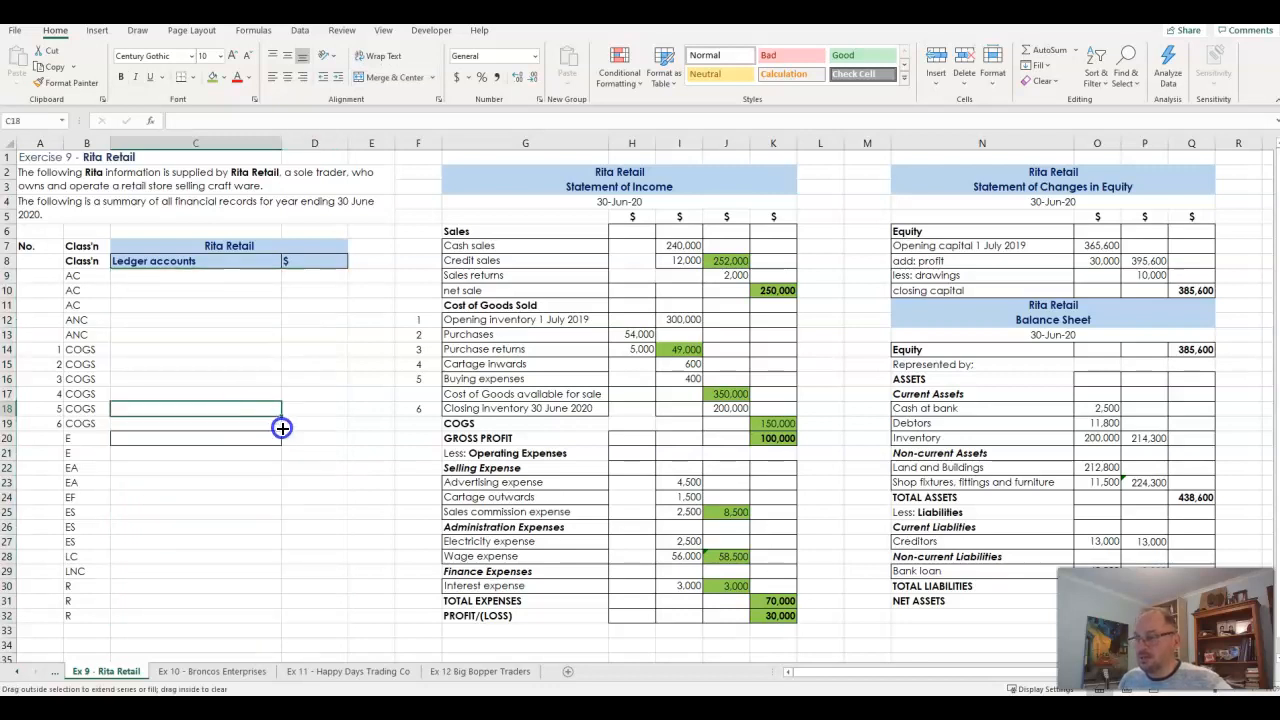
drag(282, 428, 280, 457)
drag(478, 247, 1043, 594)
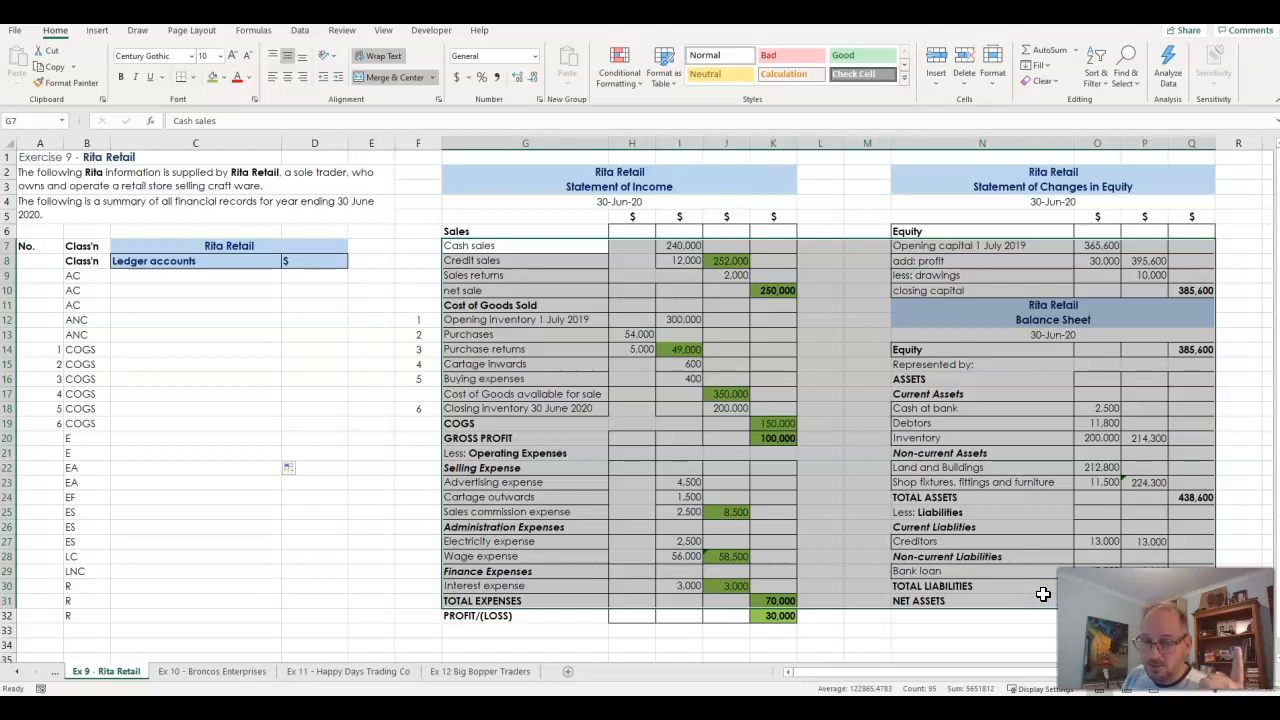
drag(587, 366, 623, 366)
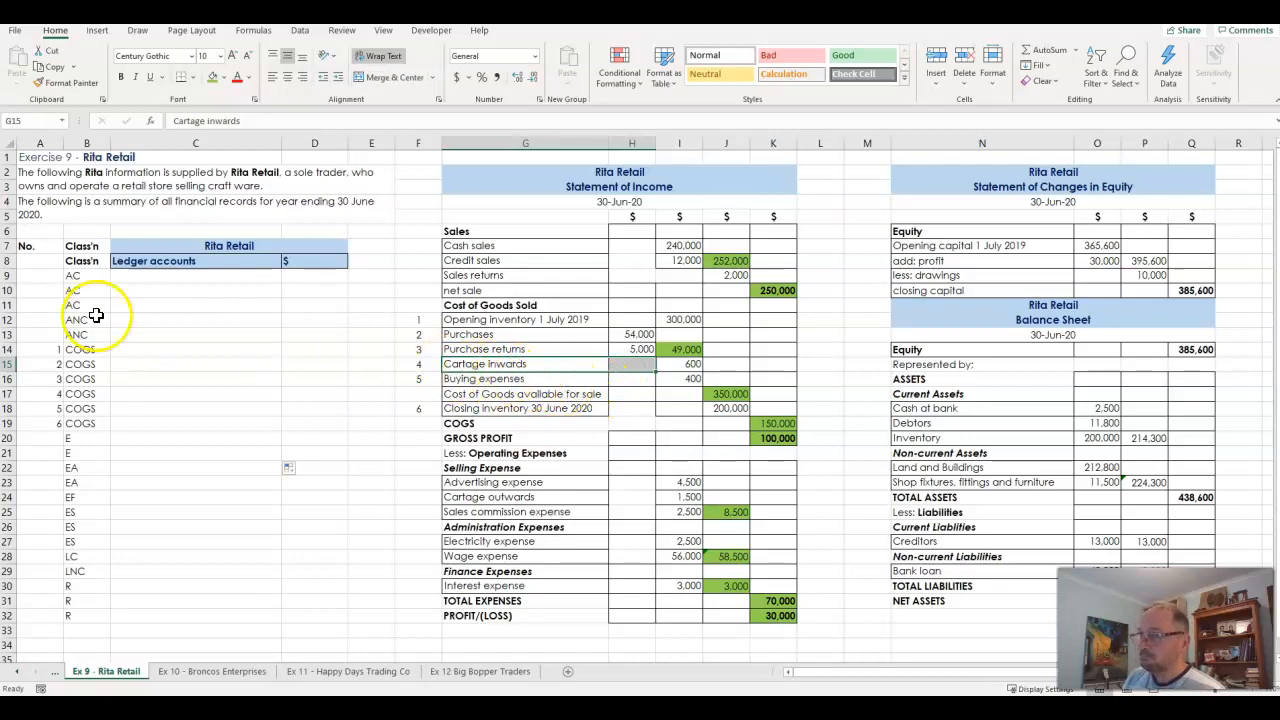
- Review the classification codes in B9:B32 by group: assets, expenses and liabilities, cost of goods sold, and revenue
drag(86, 276, 71, 617)
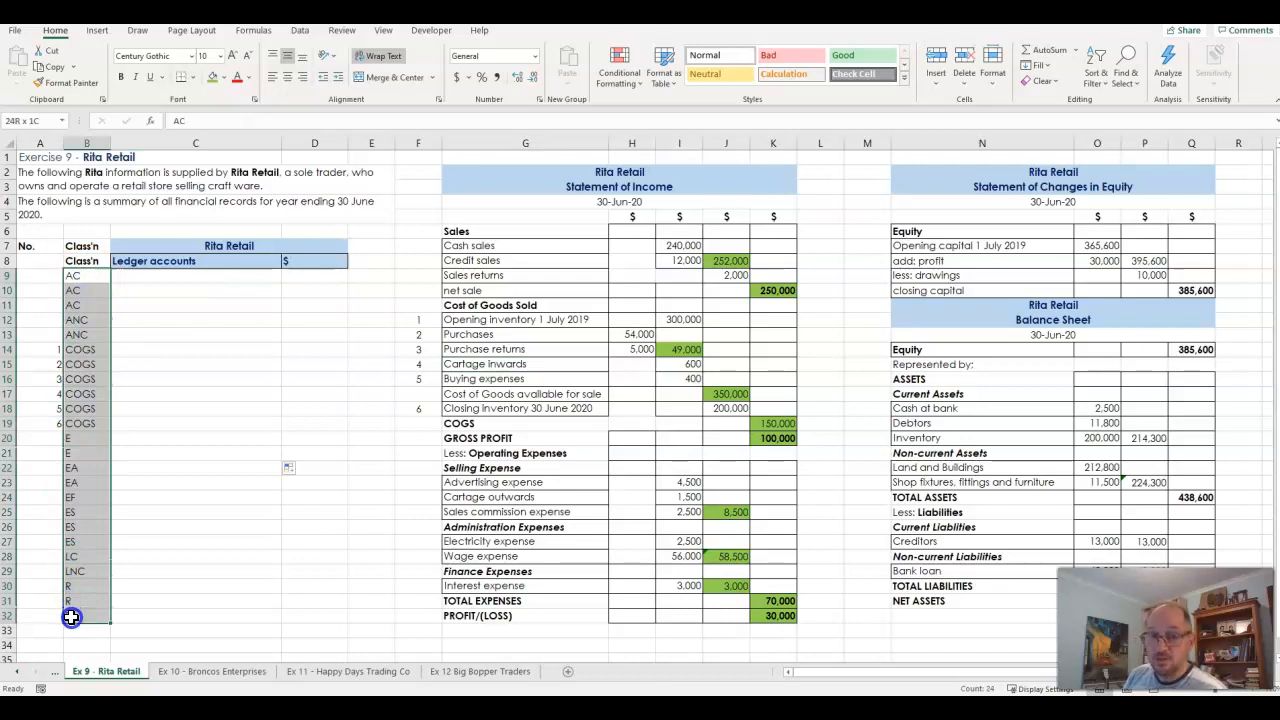
drag(71, 617, 79, 338)
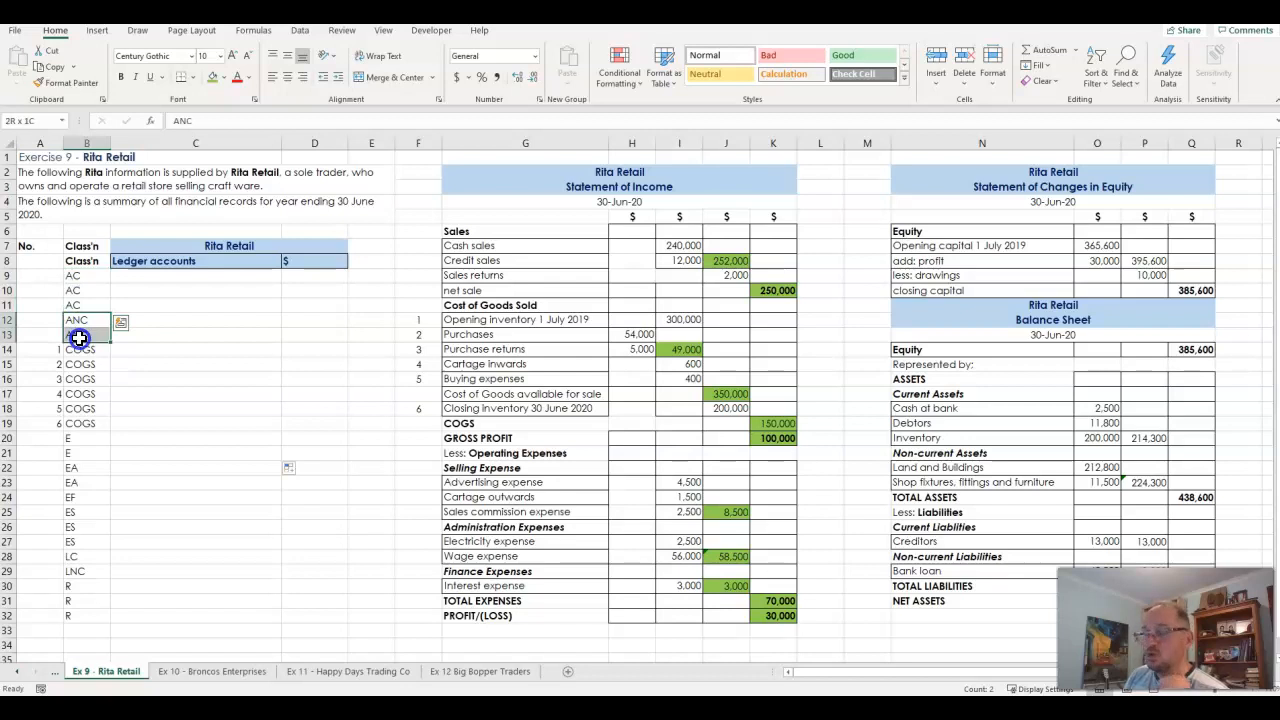
drag(76, 276, 81, 614)
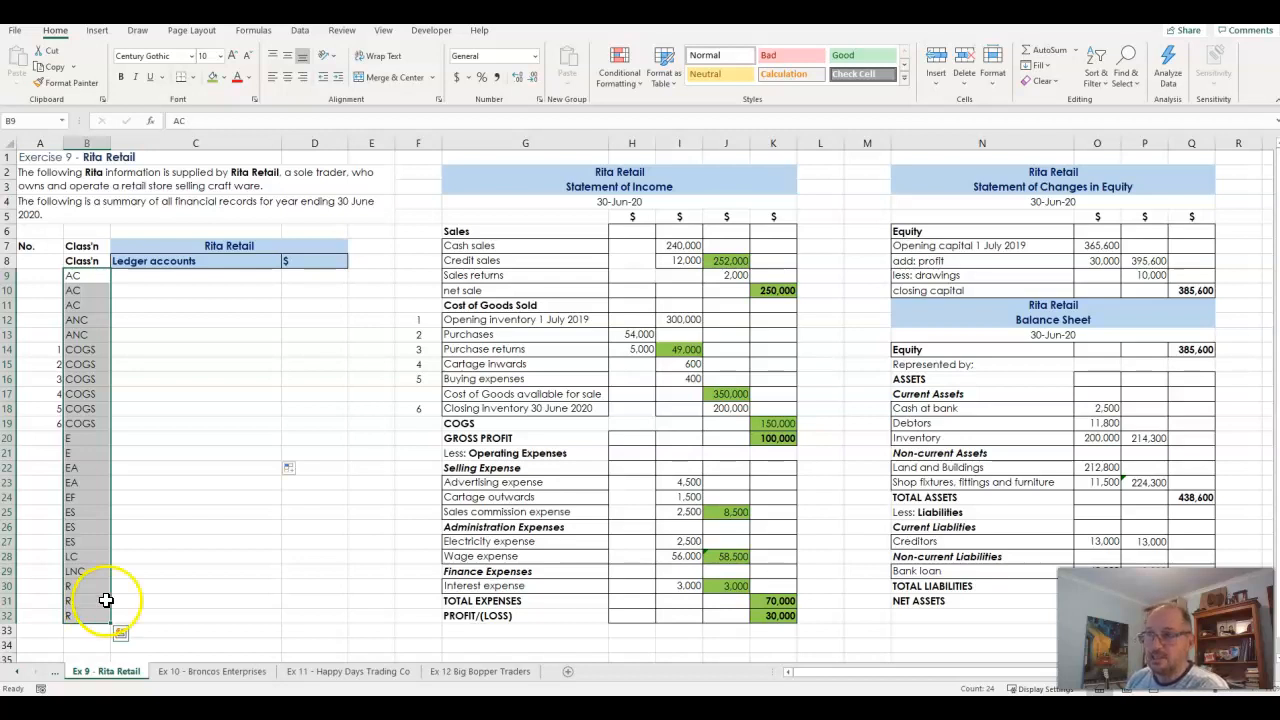
drag(75, 276, 79, 332)
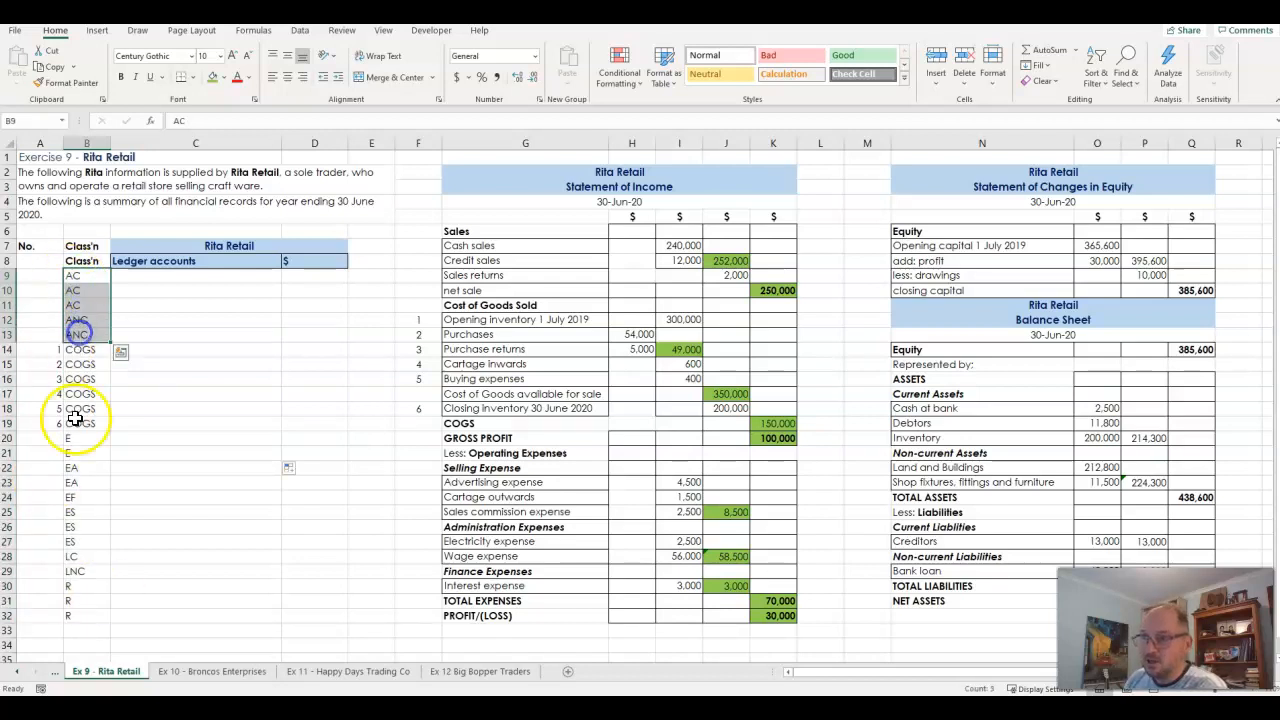
drag(79, 471, 80, 572)
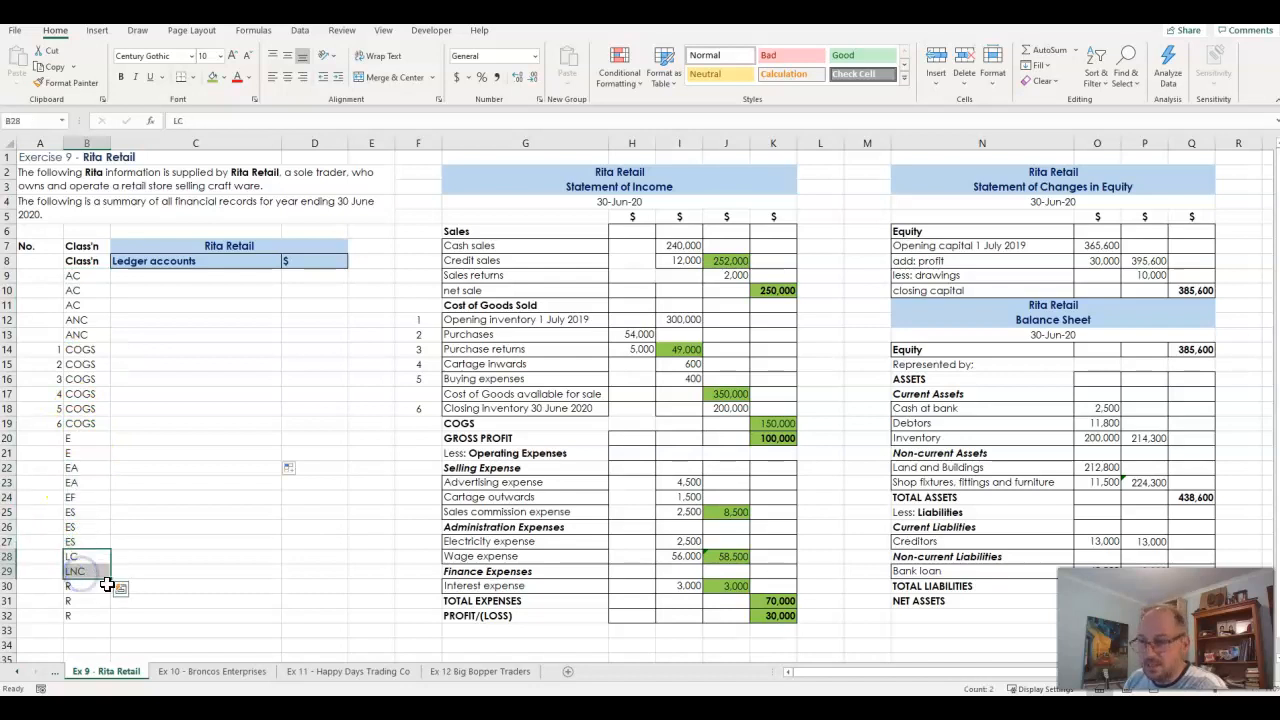
click(89, 347)
drag(89, 347, 86, 422)
drag(77, 588, 77, 616)
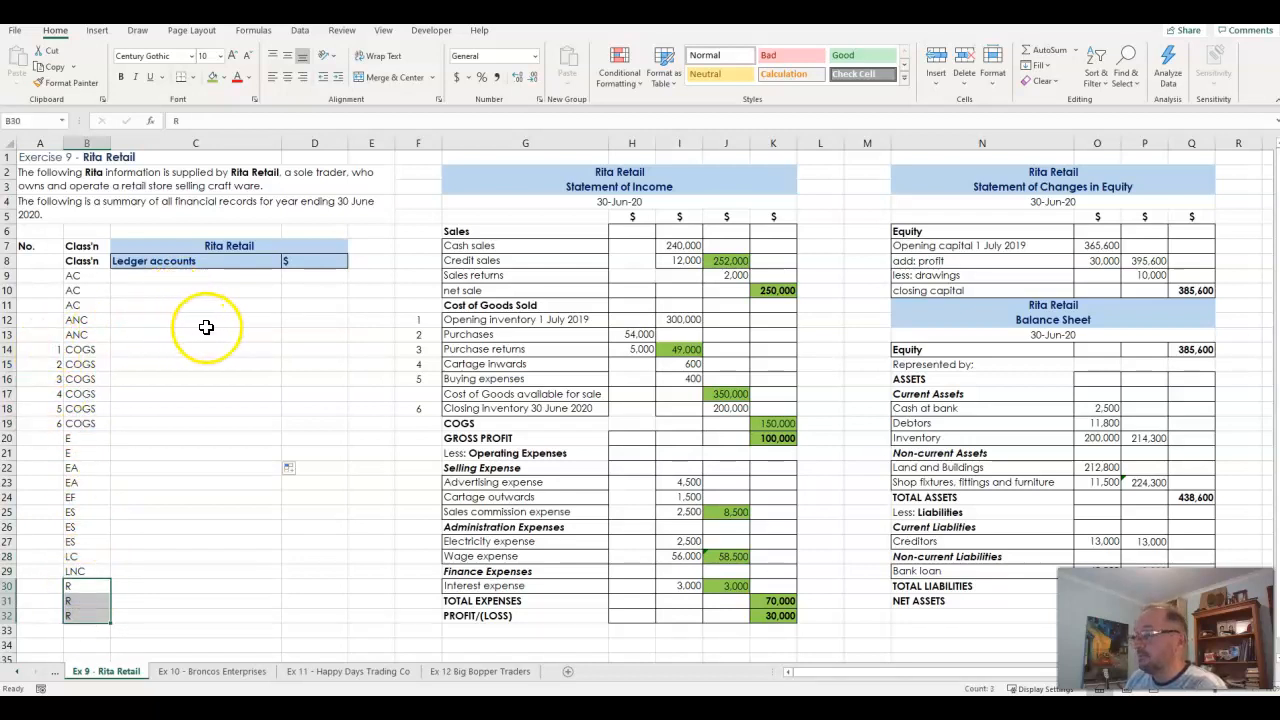
- Fill the formula cells P8, Q10, P20, P23, Q24, Q30 and Q31 with green
click(1147, 263)
ctrl+click(1196, 290)
ctrl+click(1147, 438)
ctrl+click(1147, 482)
ctrl+click(1195, 498)
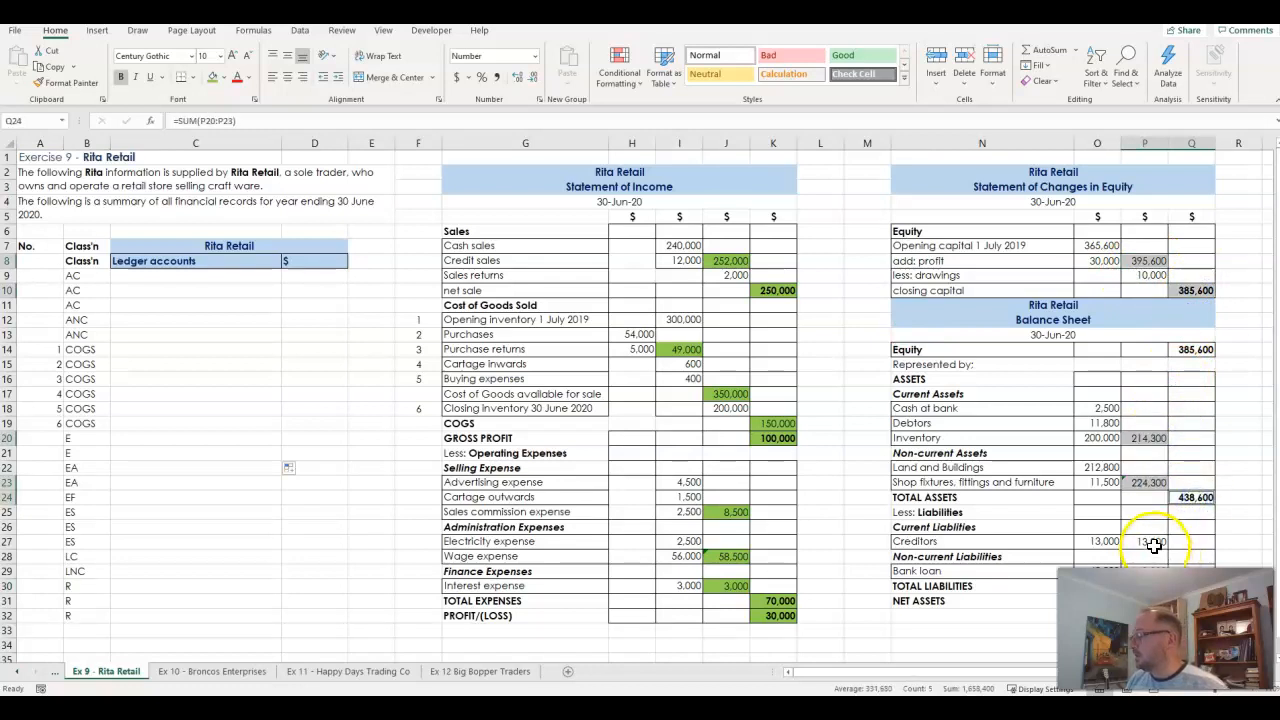
ctrl+click(1194, 586)
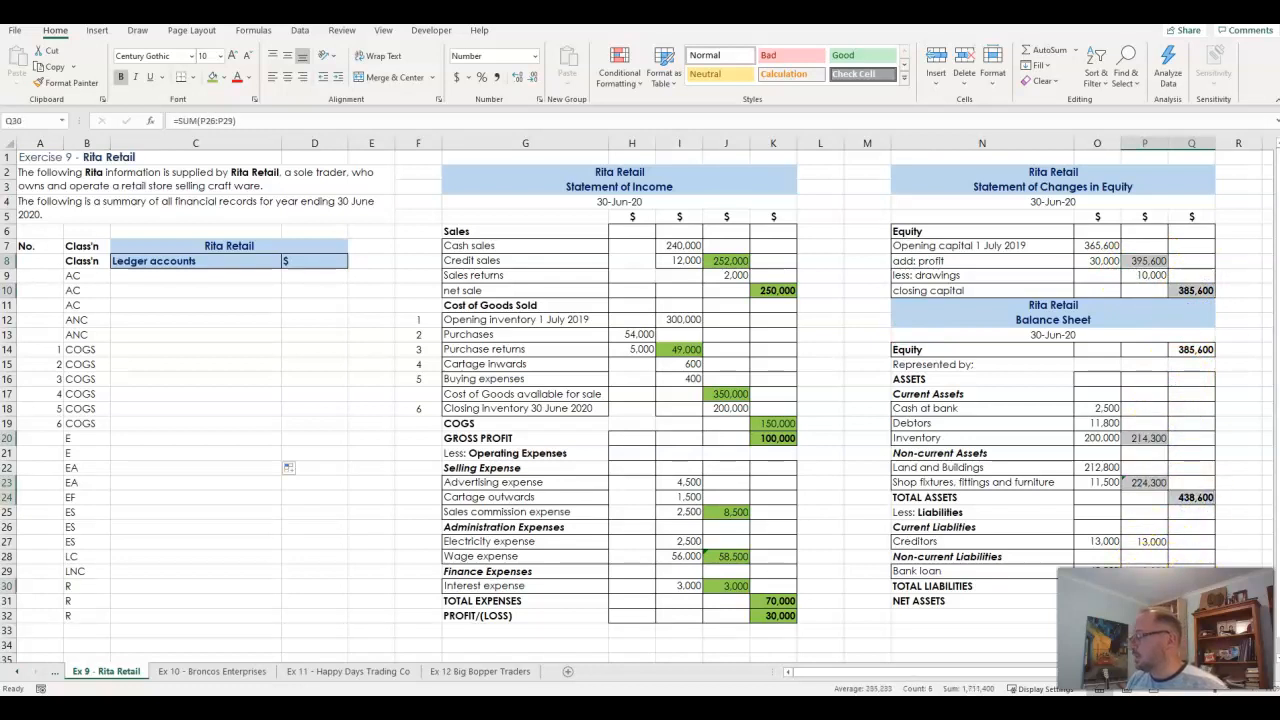
click(211, 78)
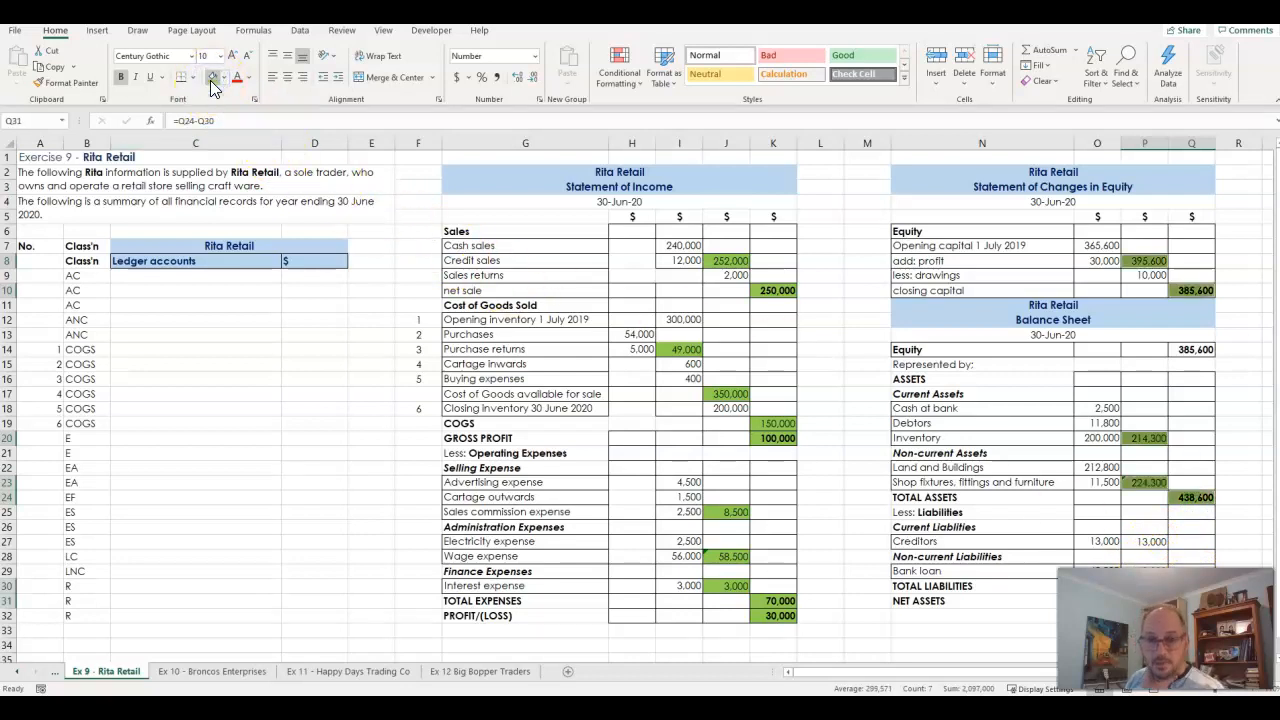